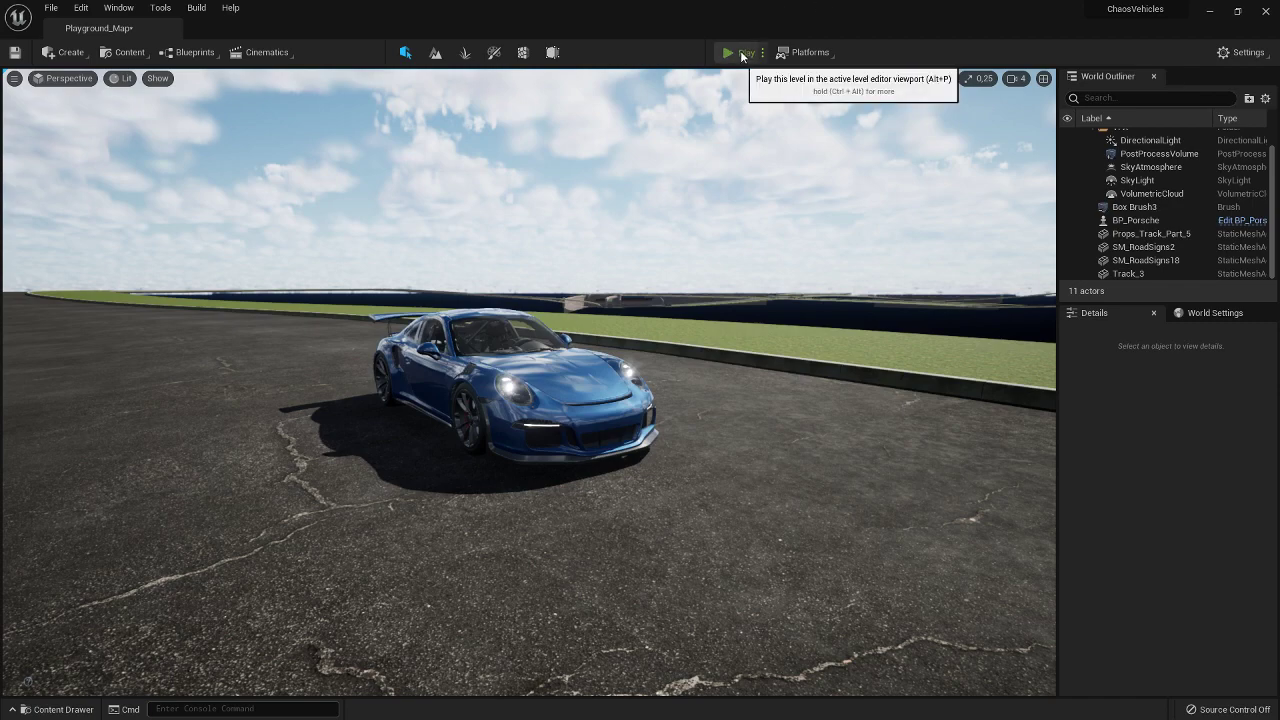
Test-drive the Porsche around the curve, skid it to a stop, then end play
left_click(741, 54)
key("w")
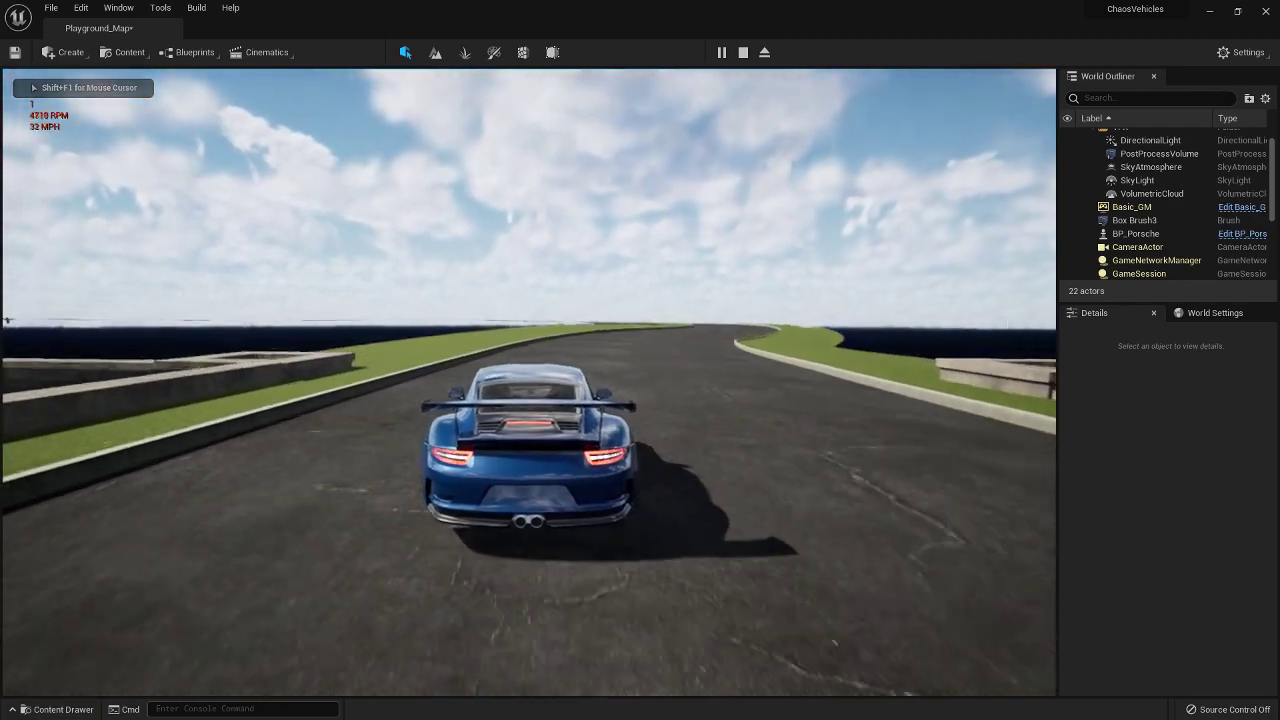
key("a")
key("space")
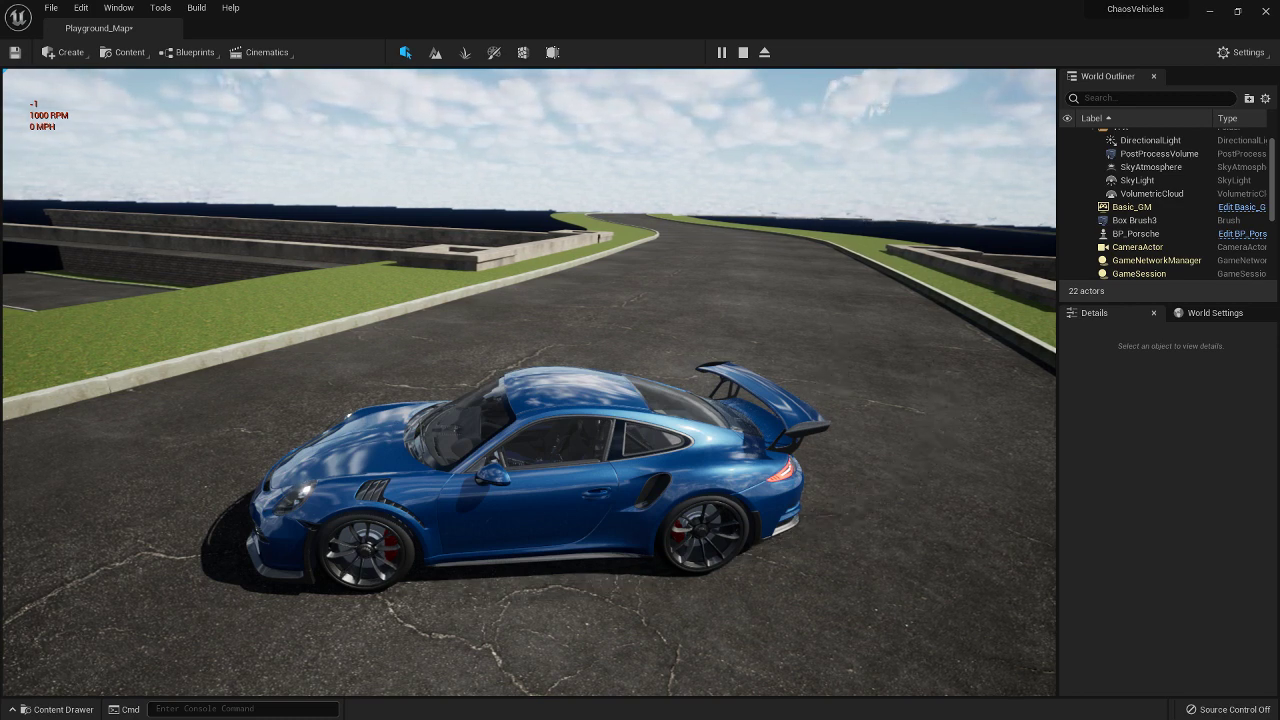
key("Escape")
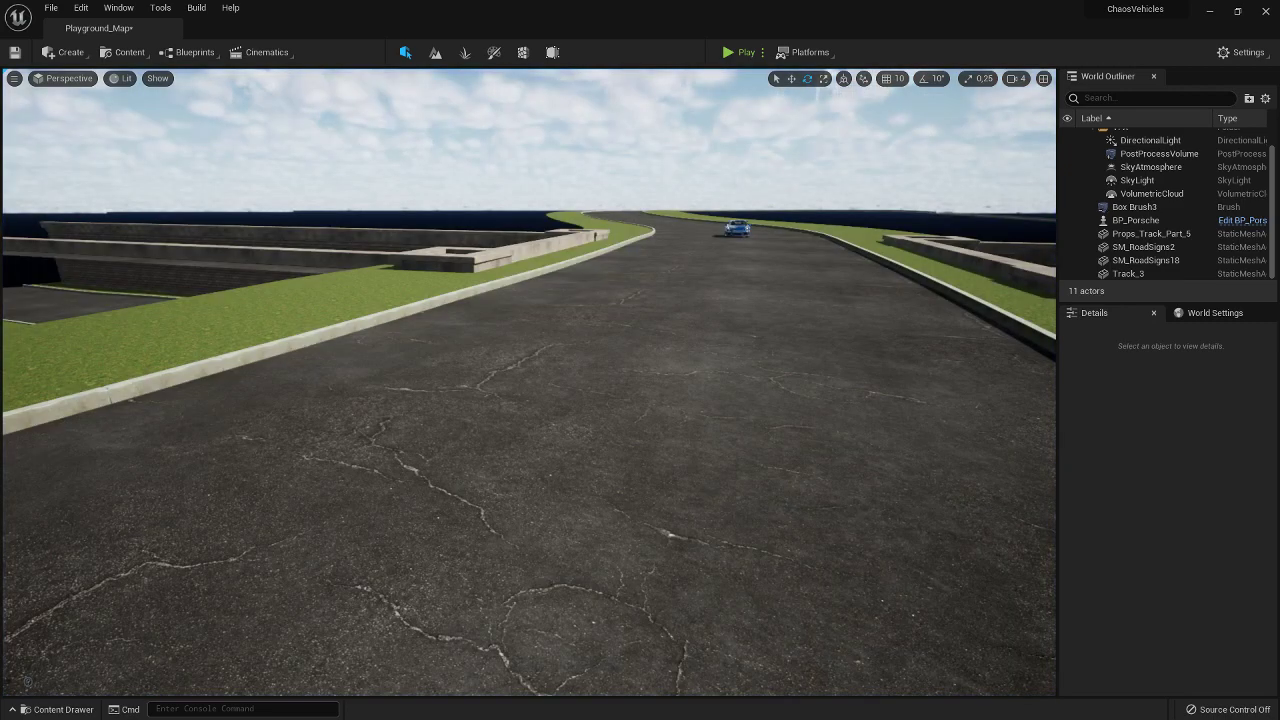
Import Skid_T.TGA from Vehicle_Tutorial into Porsche_911_GT3 and open the texture
left_click(57, 709)
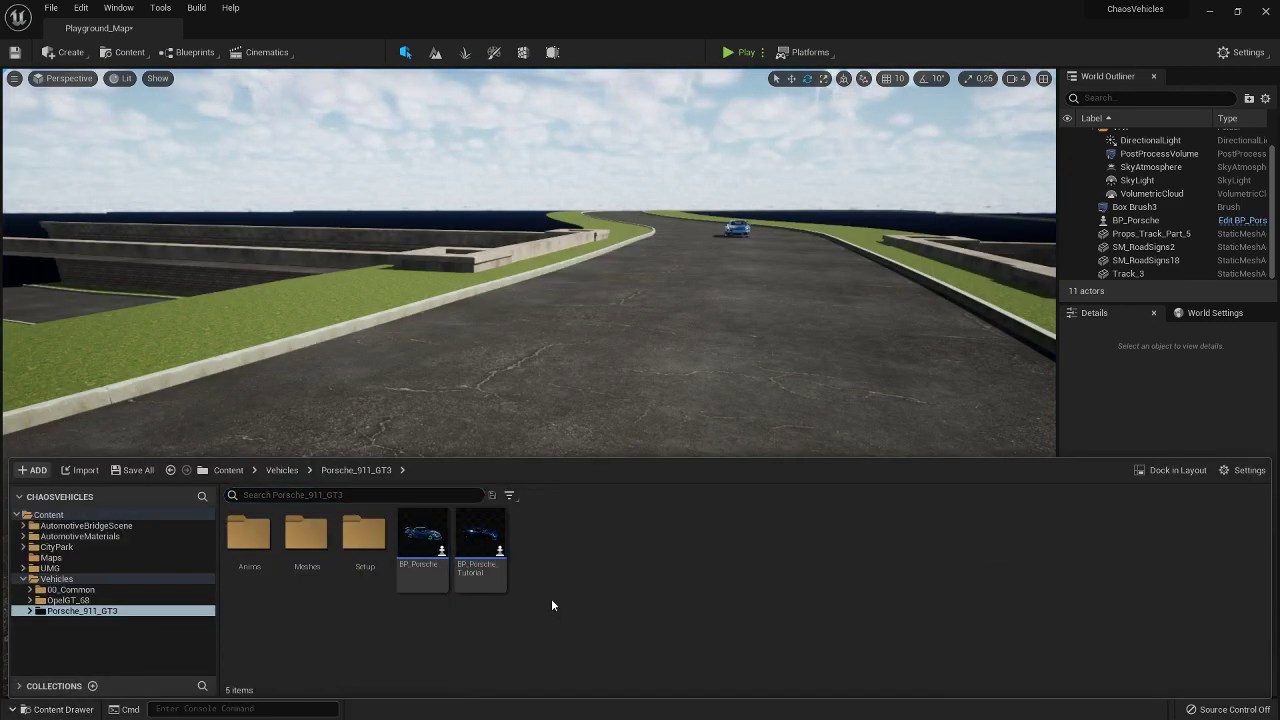
right_click(566, 546)
mouse_move(656, 405)
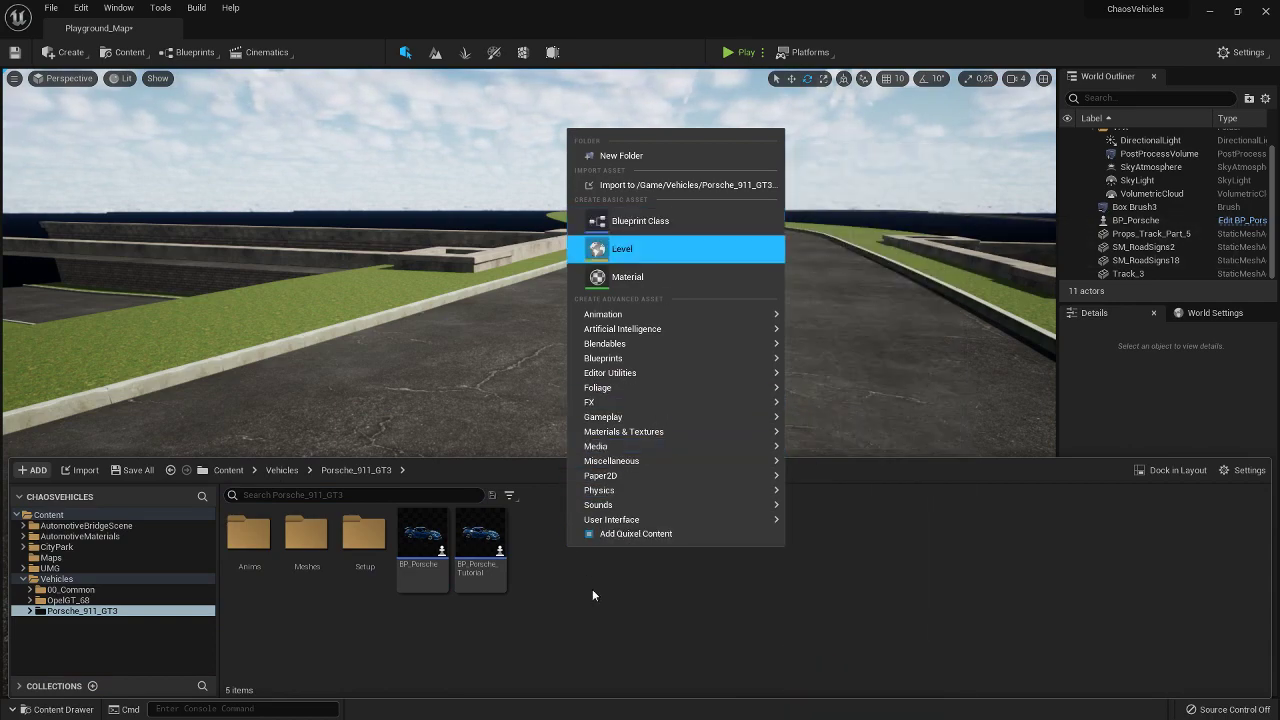
left_click(598, 586)
left_click(80, 471)
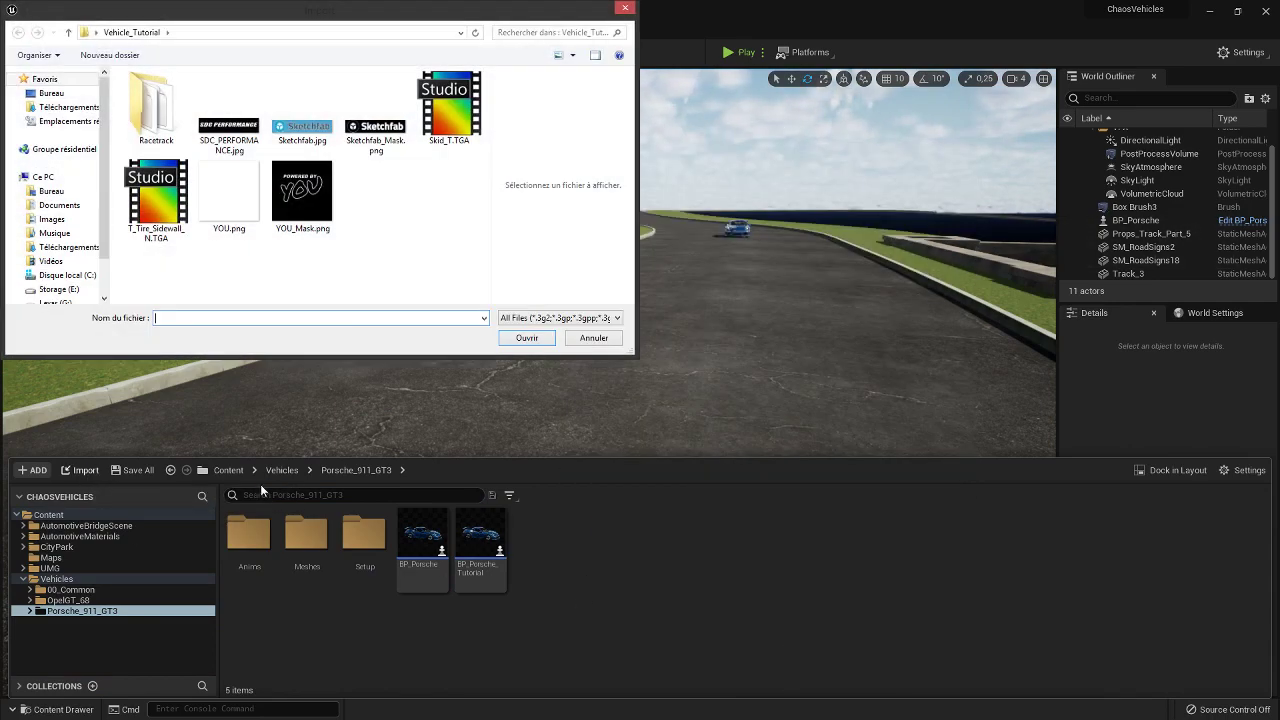
left_click(449, 105)
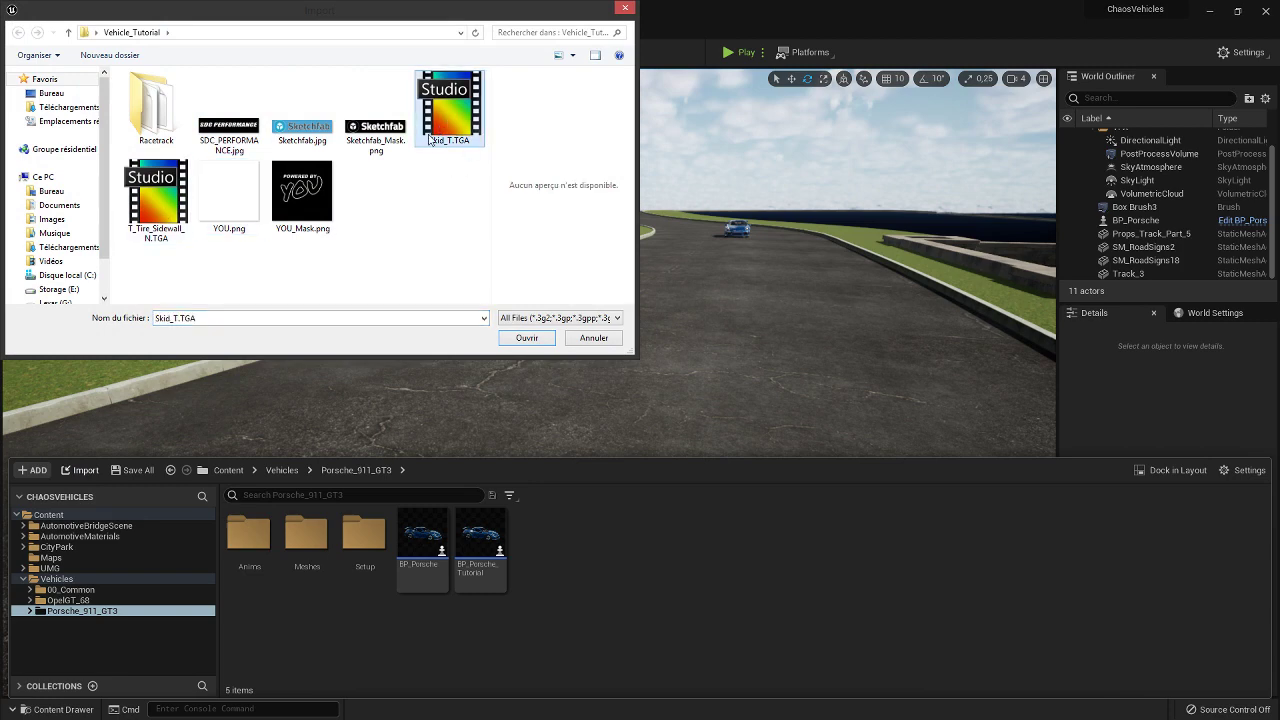
left_click(526, 337)
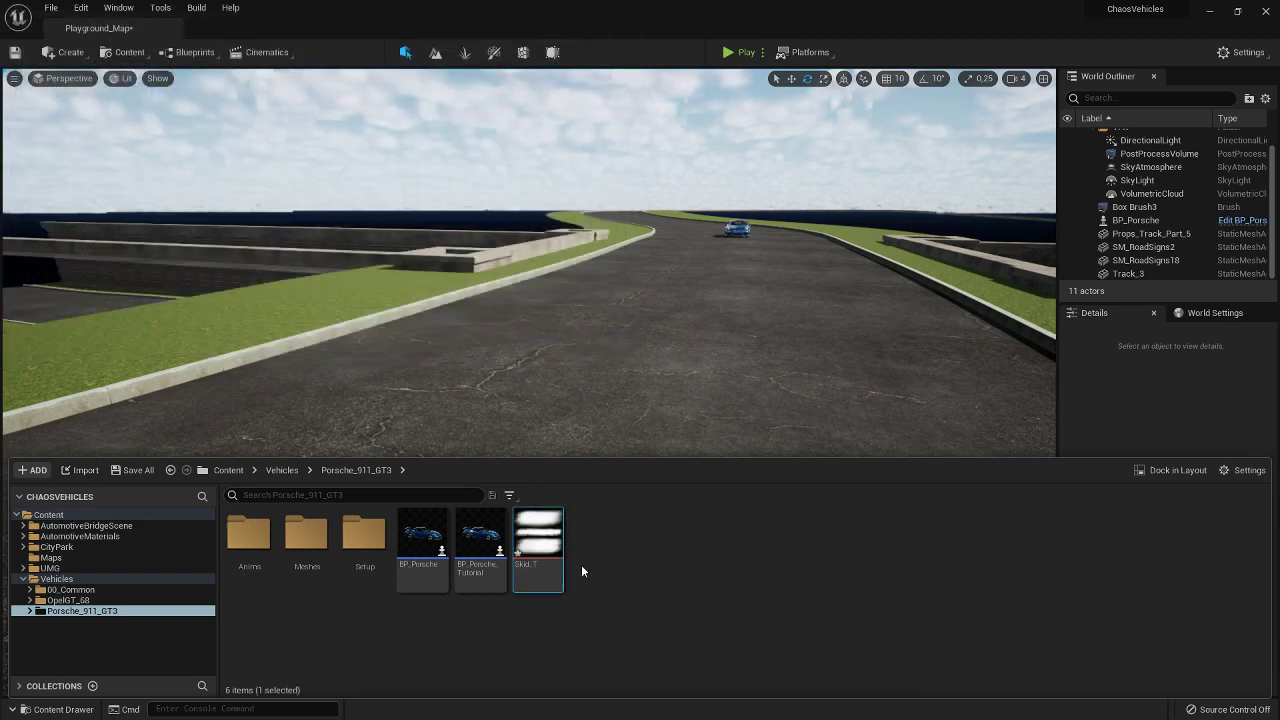
double_click(548, 555)
Zoom into the Skid_T preview, save the texture and close its editor
scroll(488, 370, "up", 3)
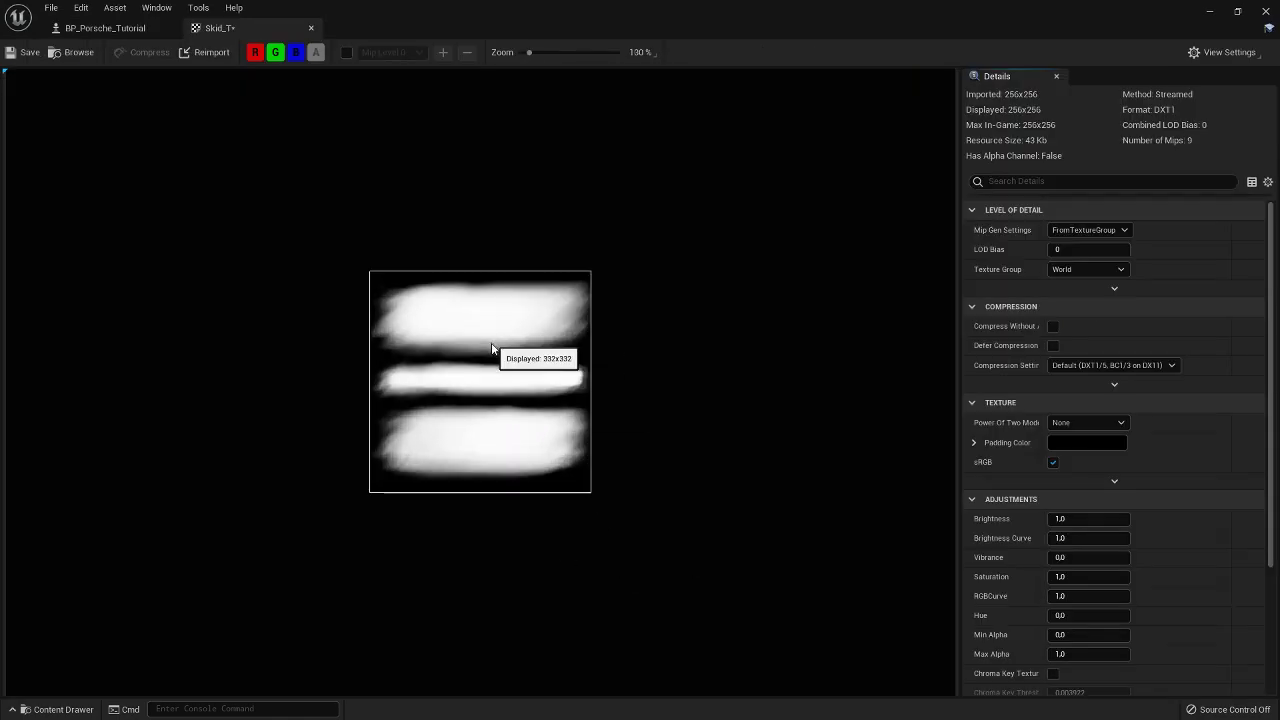
scroll(488, 386, "up", 4)
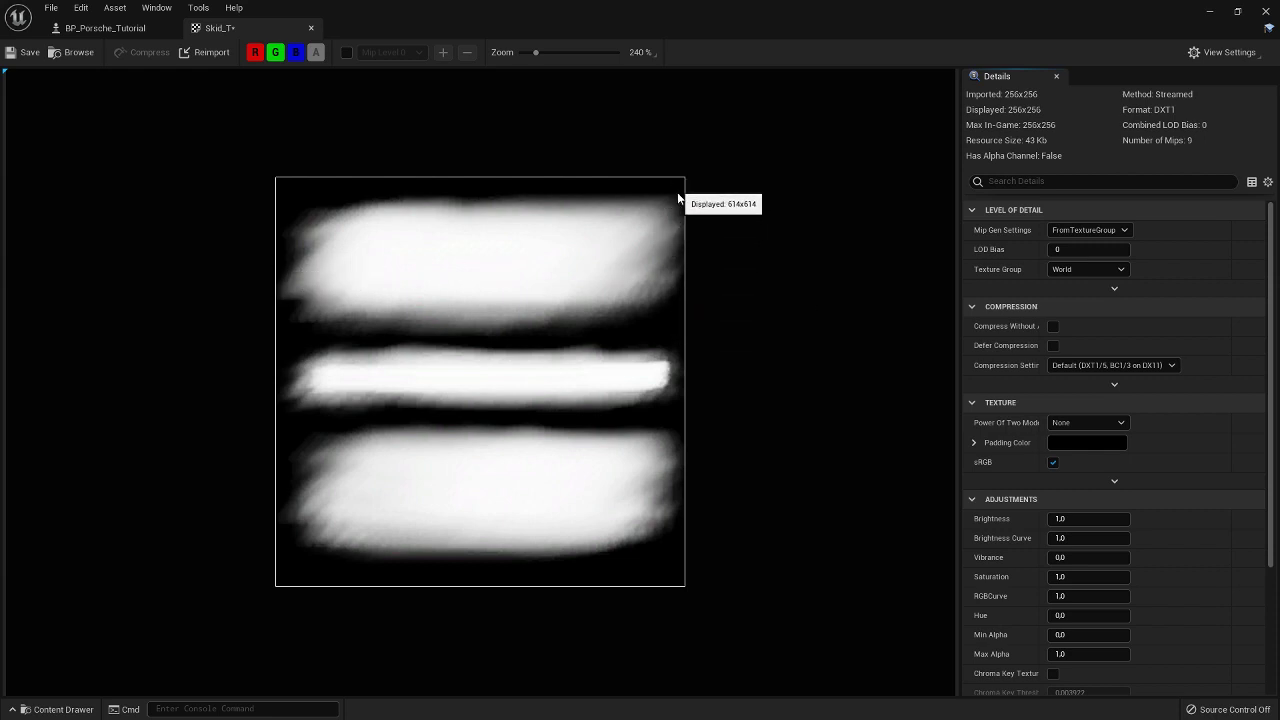
left_click(27, 55)
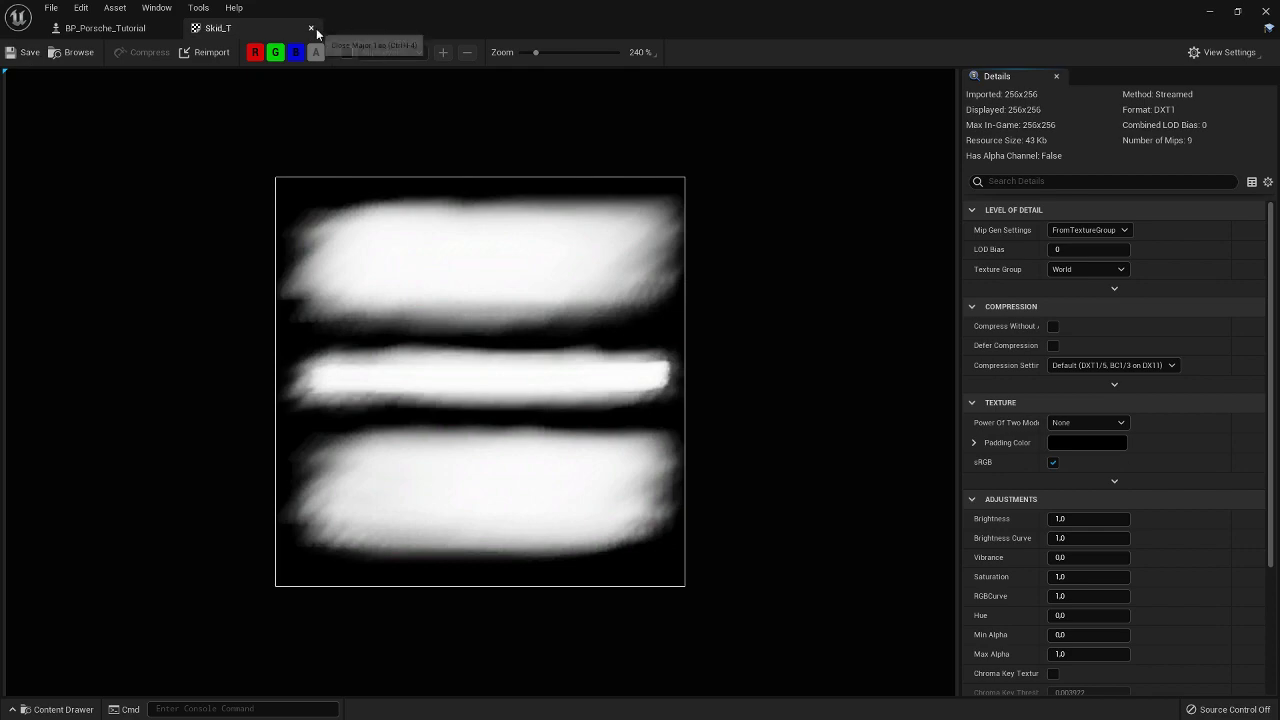
left_click(311, 28)
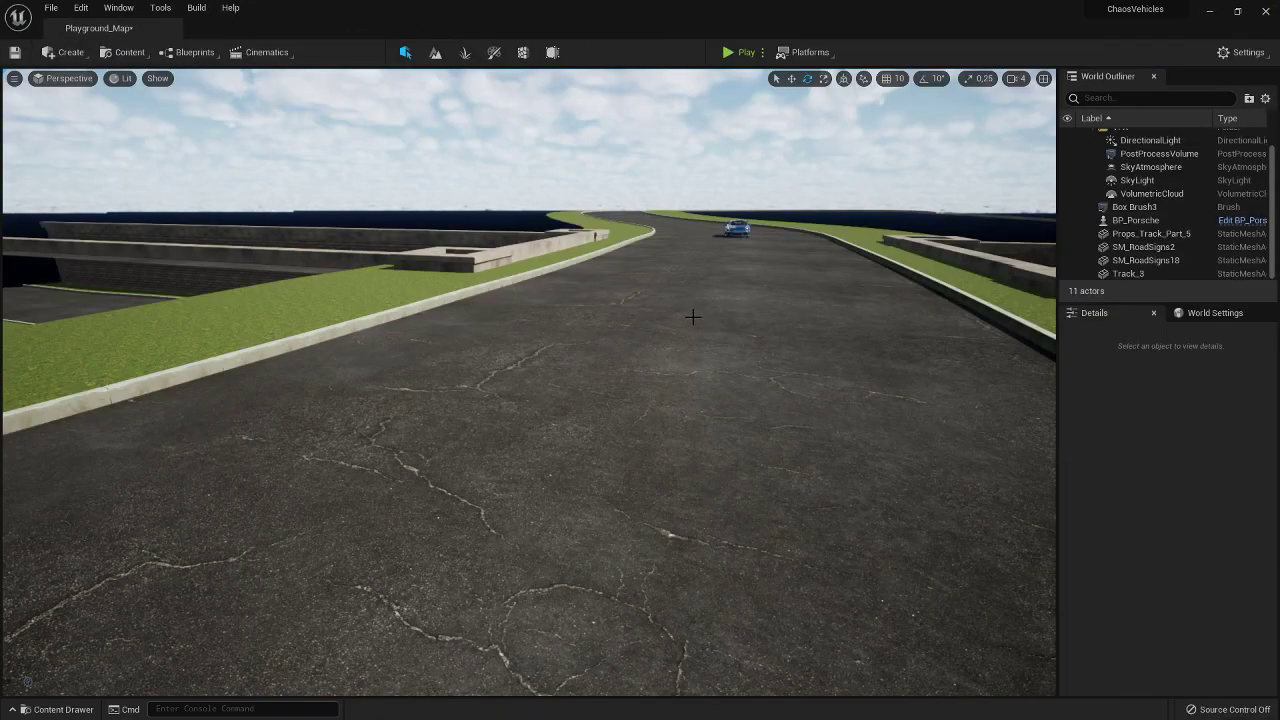
Create a Material asset named Skid_Mark in Porsche_911_GT3 and open it
left_click(56, 709)
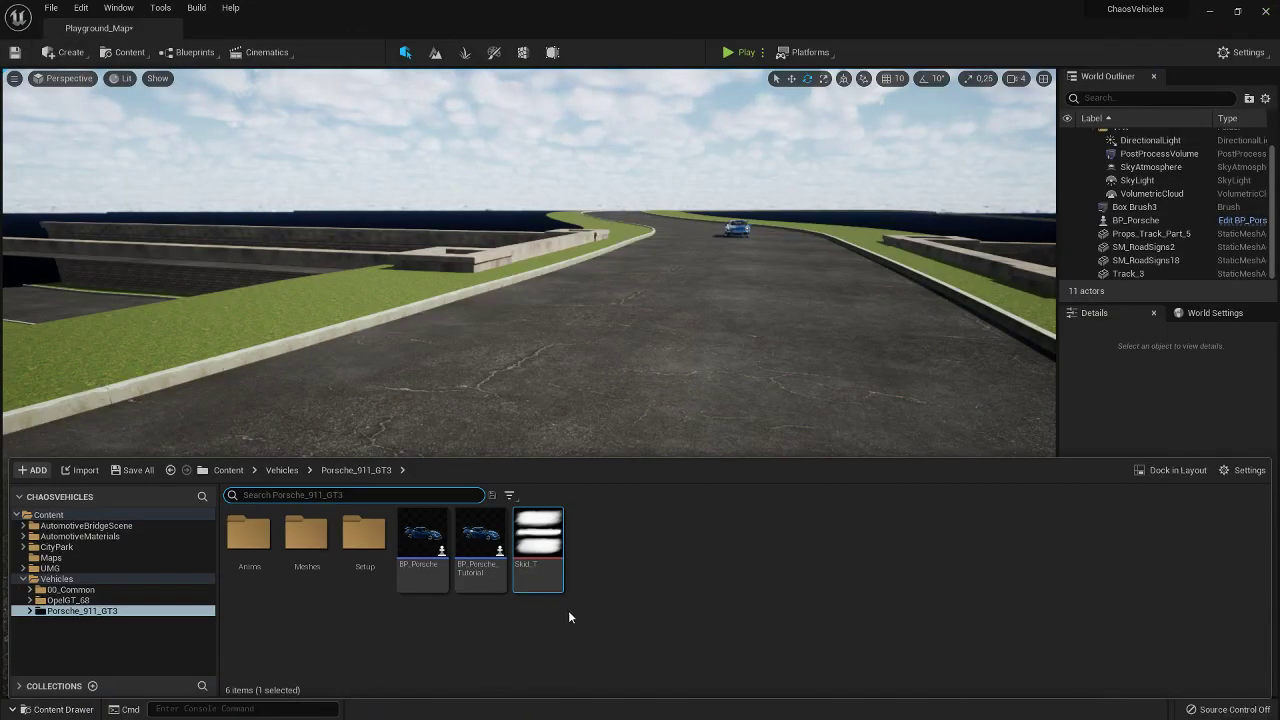
right_click(629, 561)
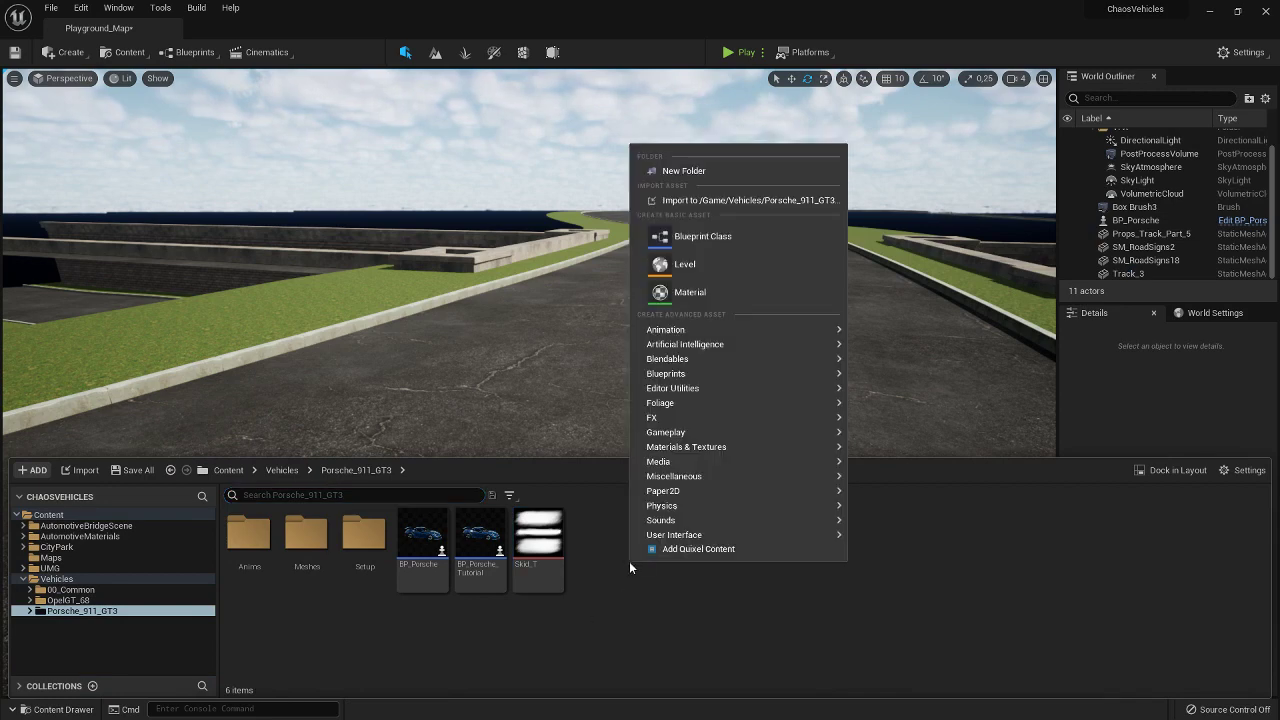
left_click(702, 292)
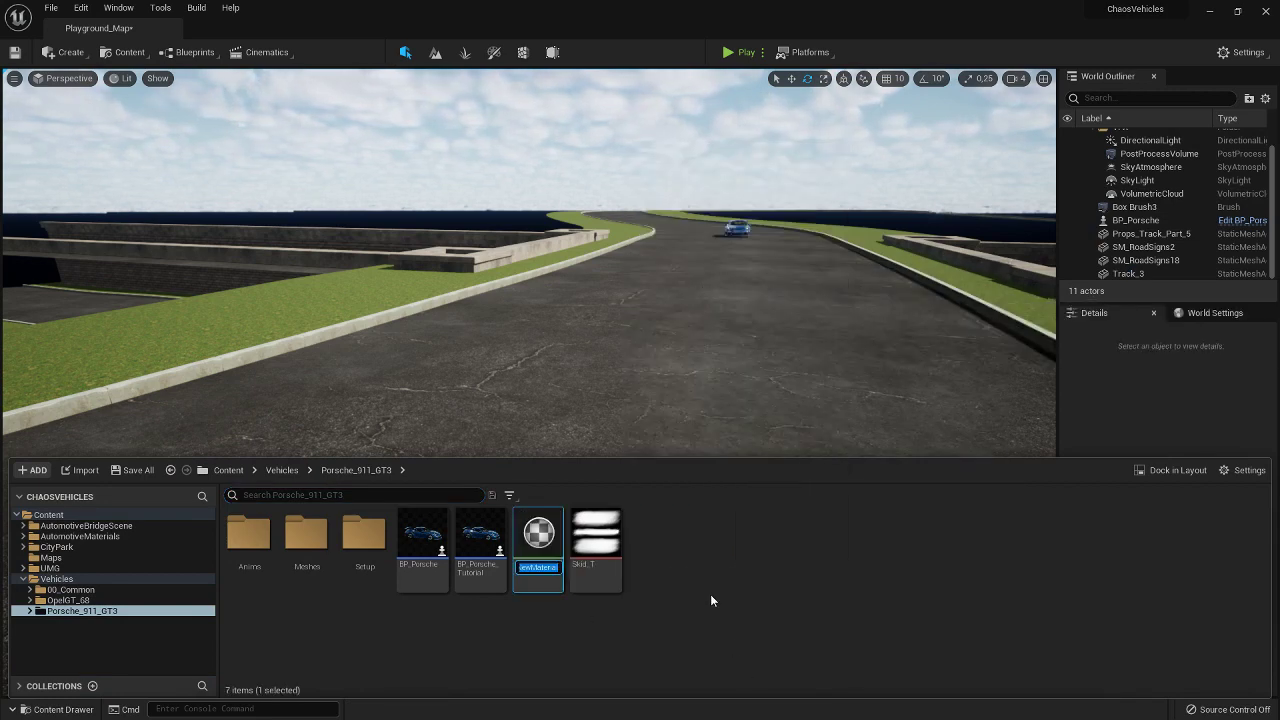
type("Skid_Mark")
key("Return")
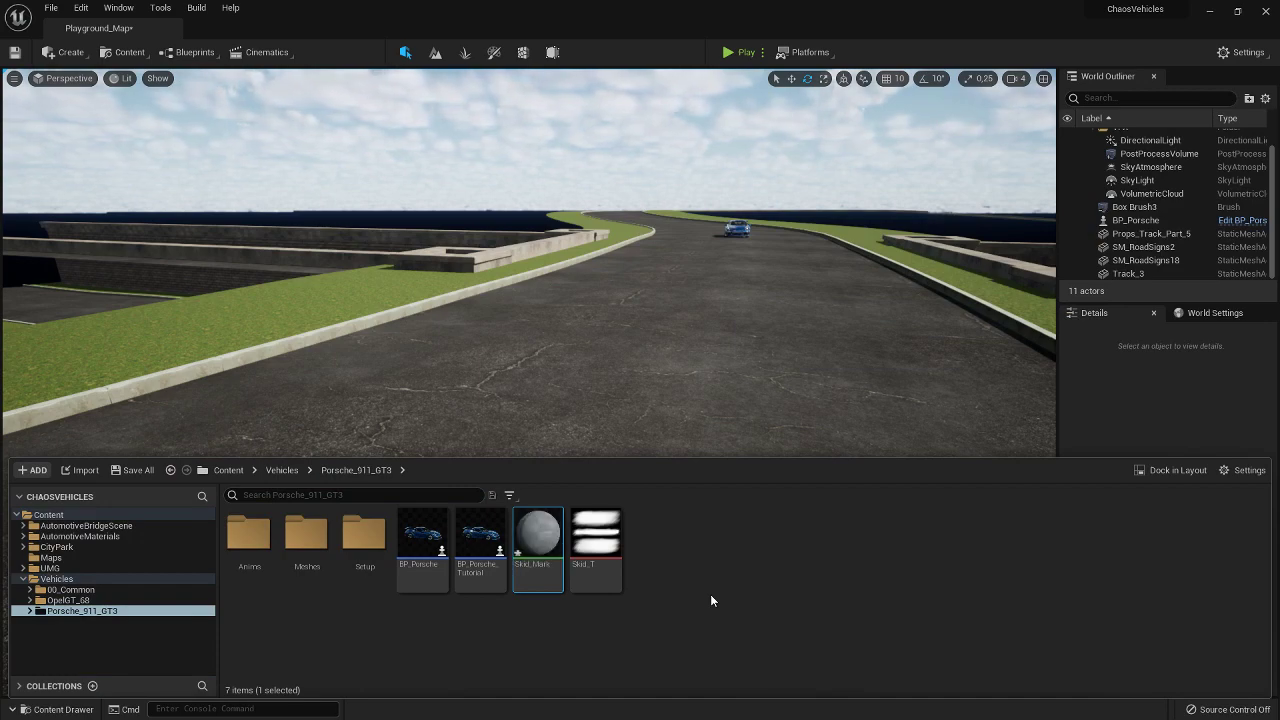
double_click(535, 545)
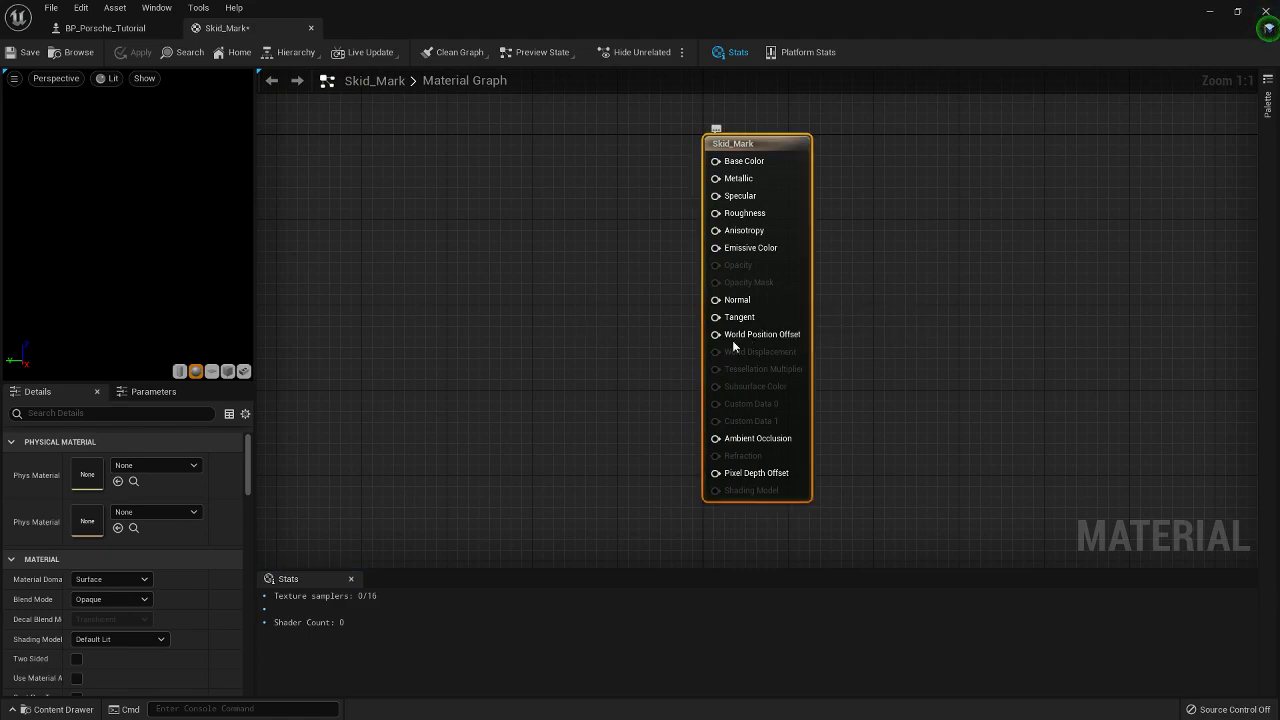
Set Blend Mode to Translucent and wire a Skid_T texture sample's RGB into Opacity
left_click(100, 600)
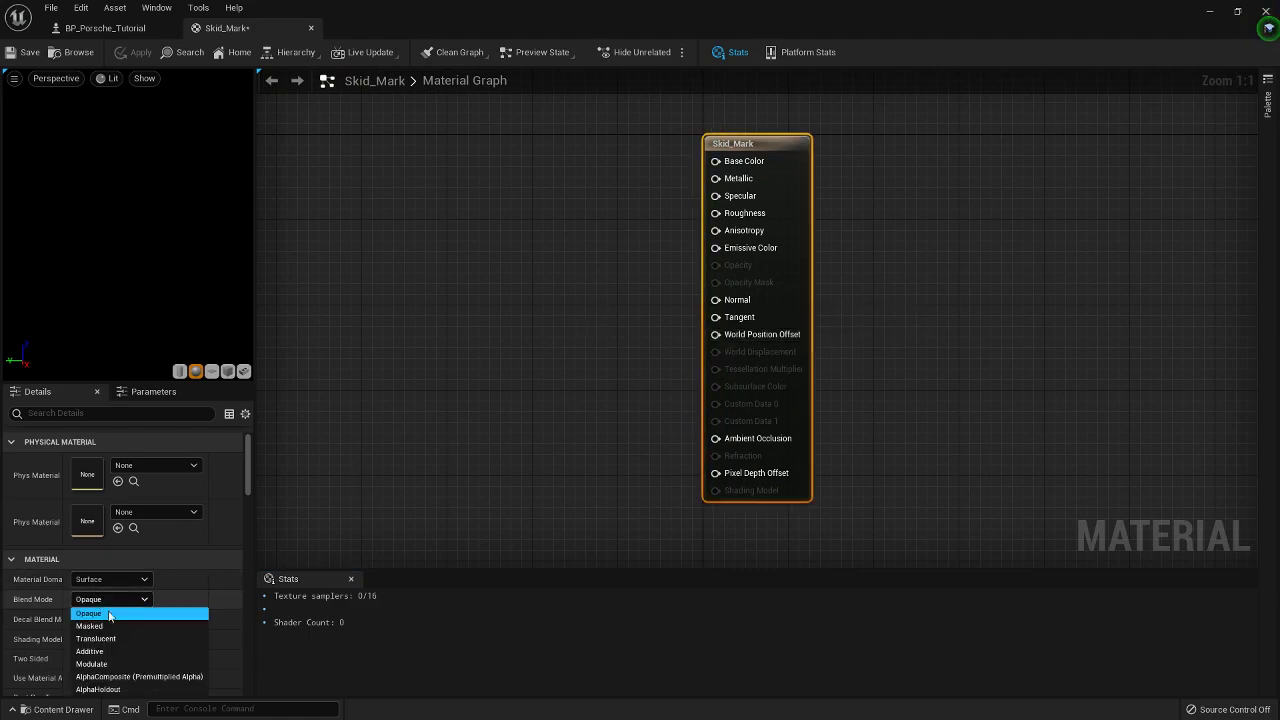
left_click(120, 638)
left_click_drag(658, 12, 875, 252)
left_click(63, 709)
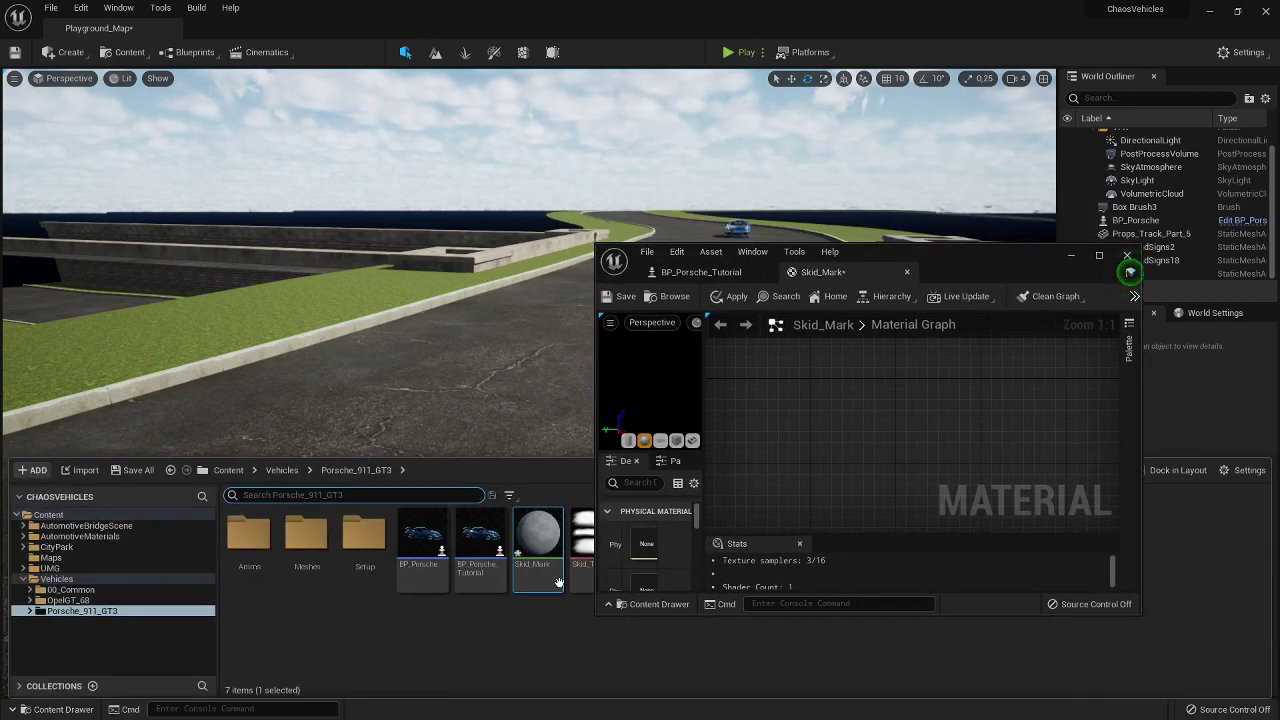
left_click_drag(583, 545, 884, 474)
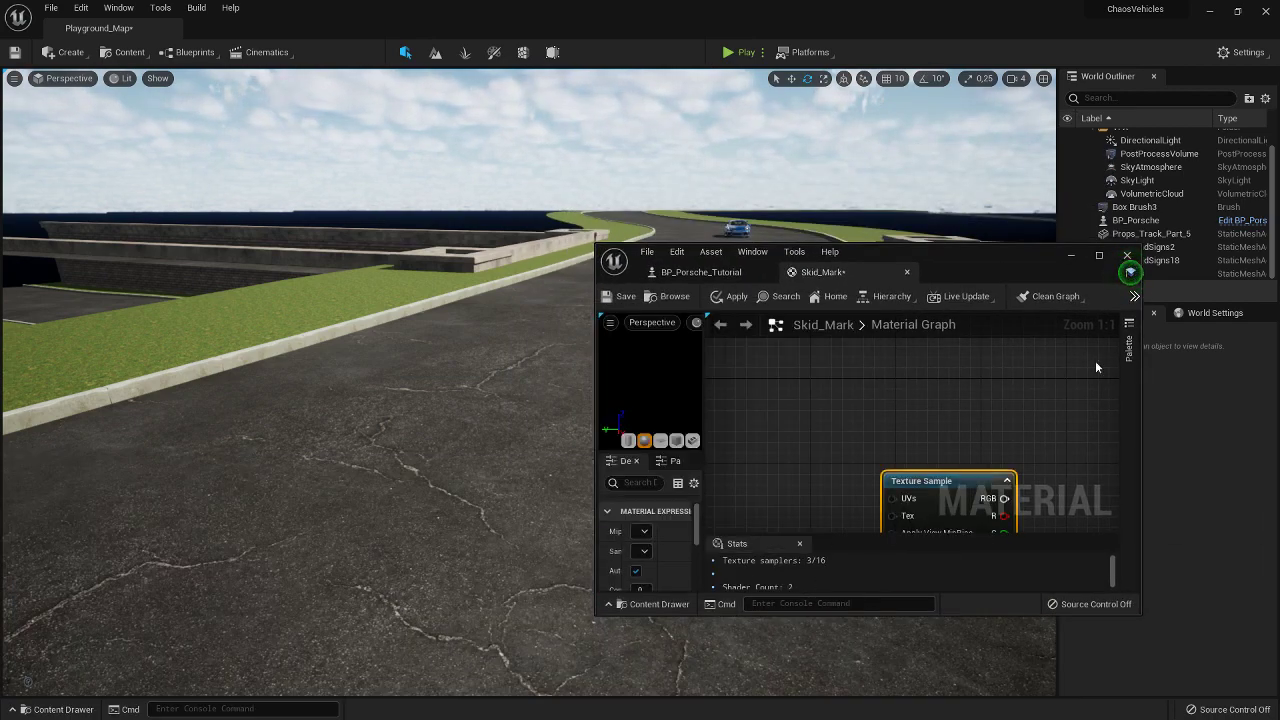
left_click(1102, 253)
left_click_drag(517, 253, 716, 265)
left_click(567, 293)
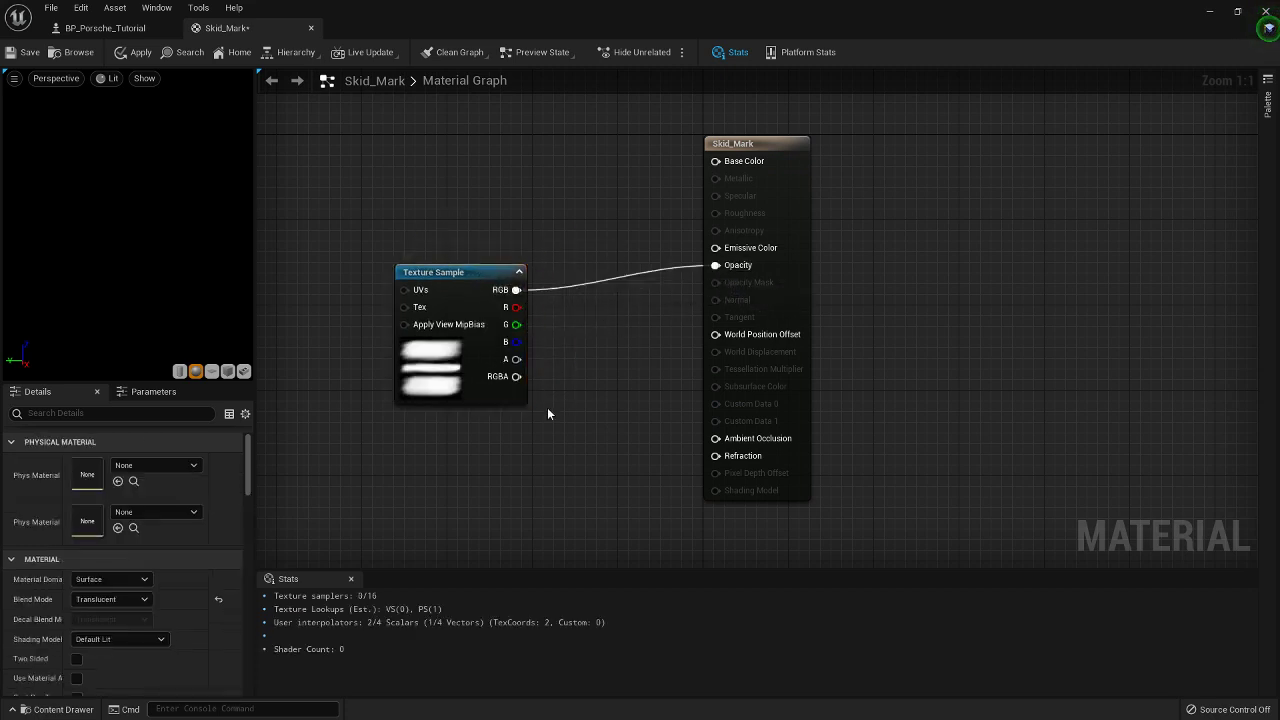
Insert a Multiply node with Const B 0.75 between the texture RGB and Opacity
left_click_drag(516, 289, 560, 324)
type("*")
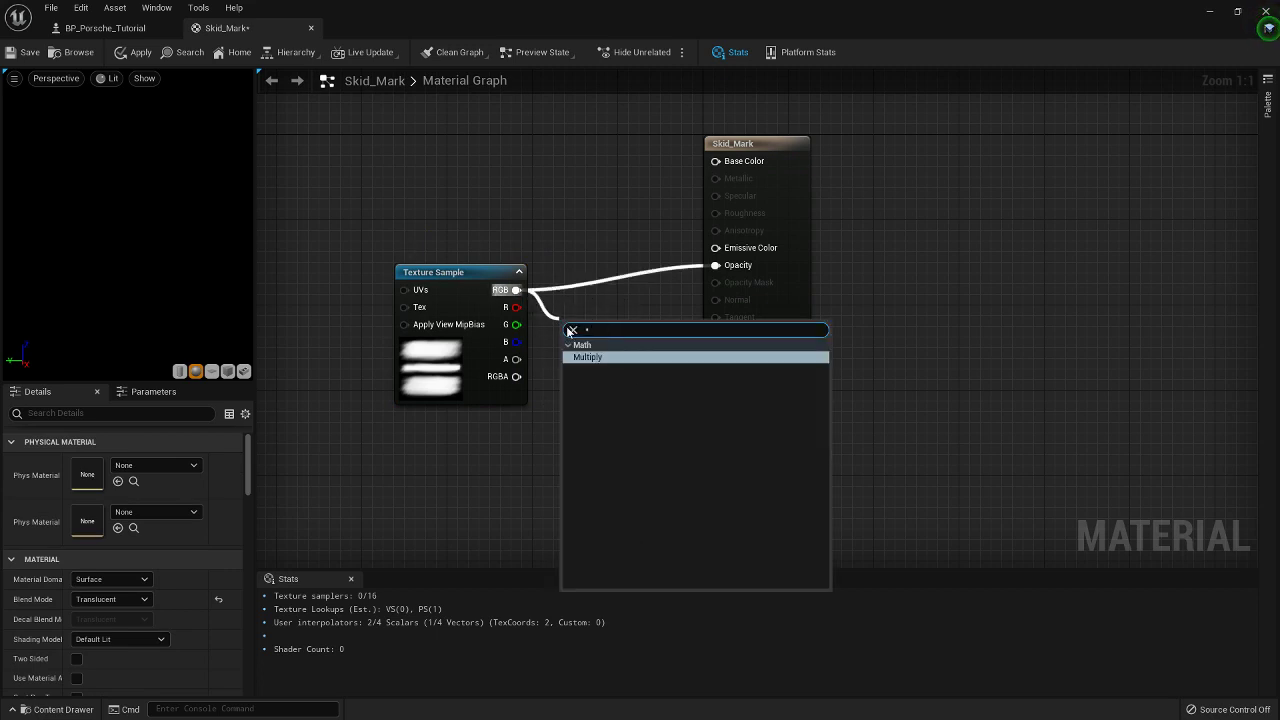
left_click(616, 362)
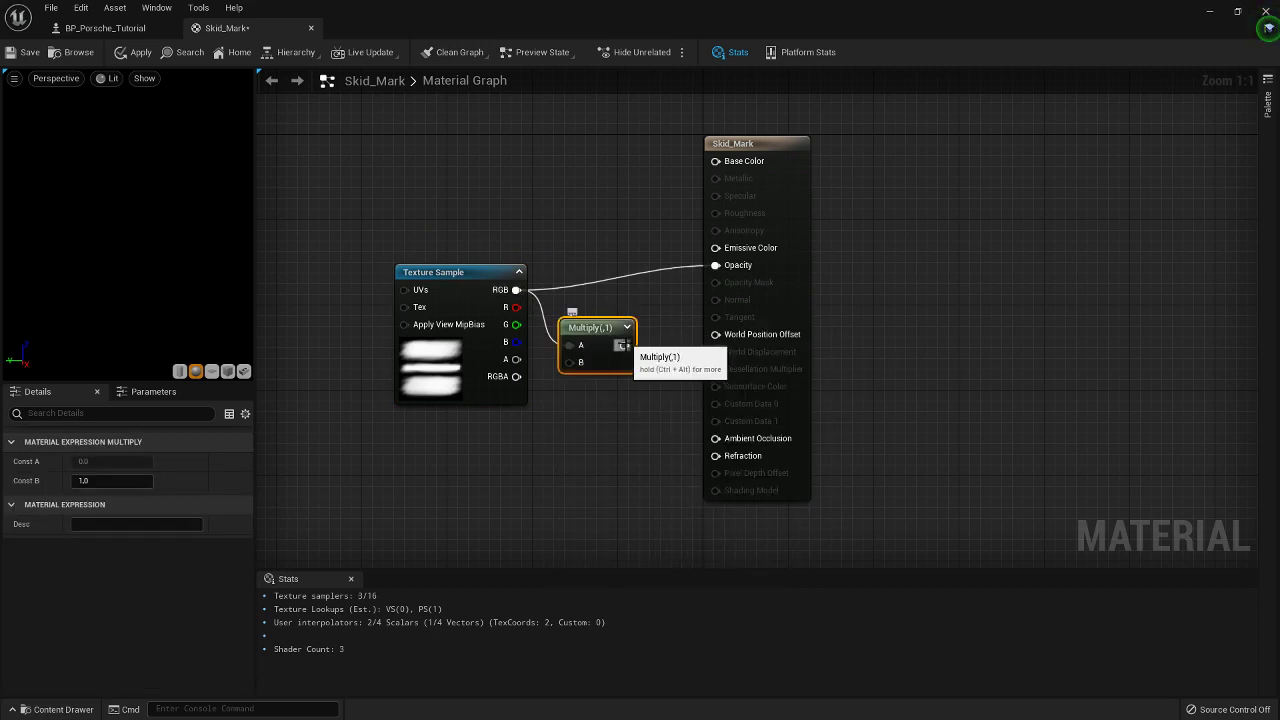
left_click_drag(622, 345, 716, 265)
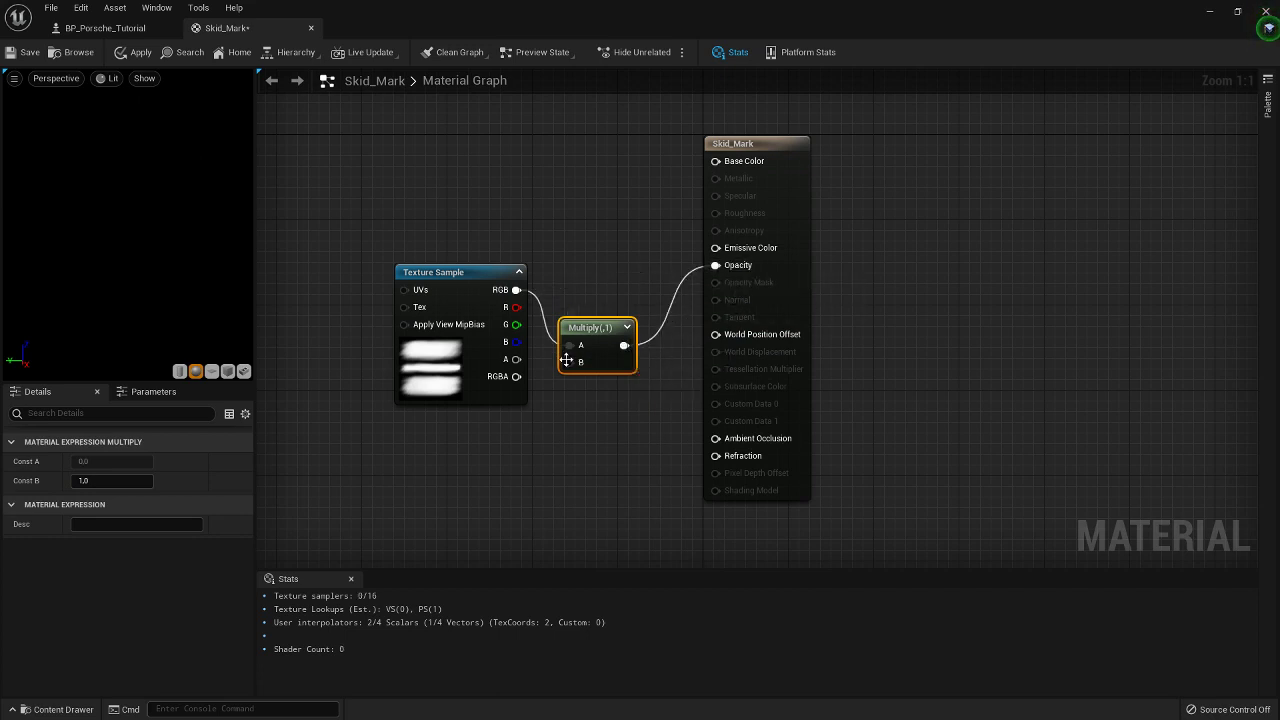
left_click(104, 482)
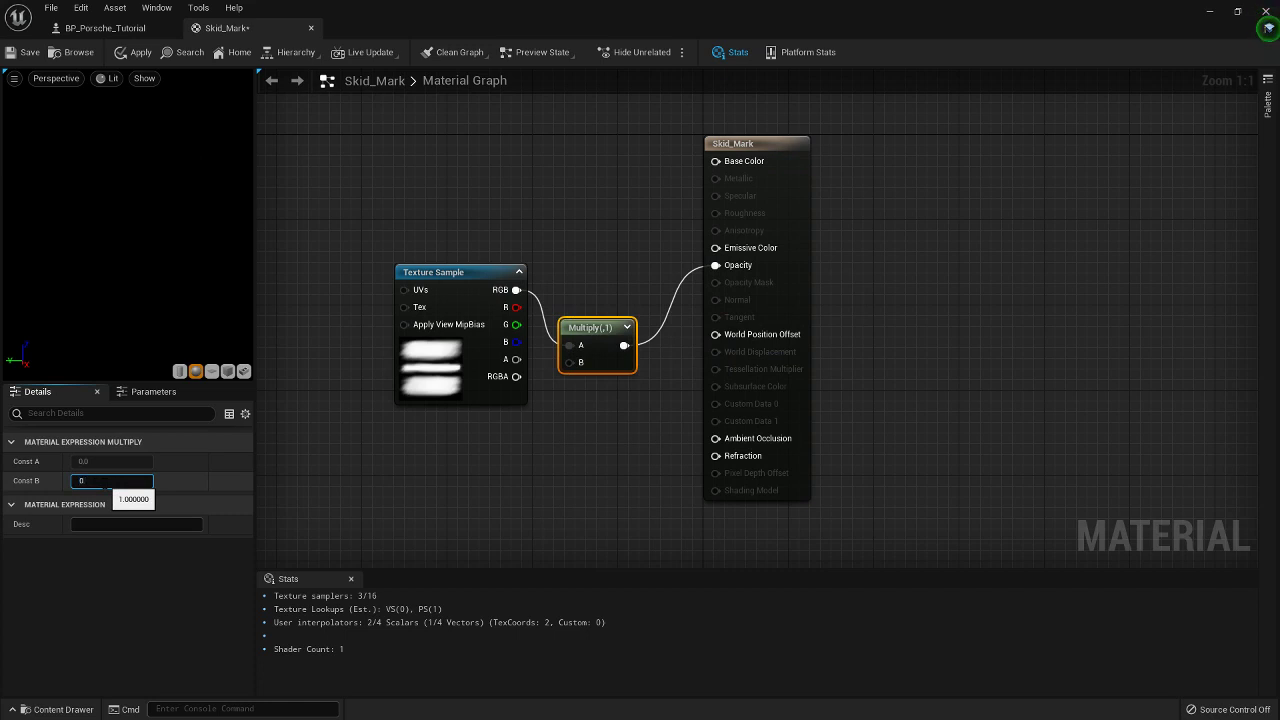
type("0.75")
key("Return")
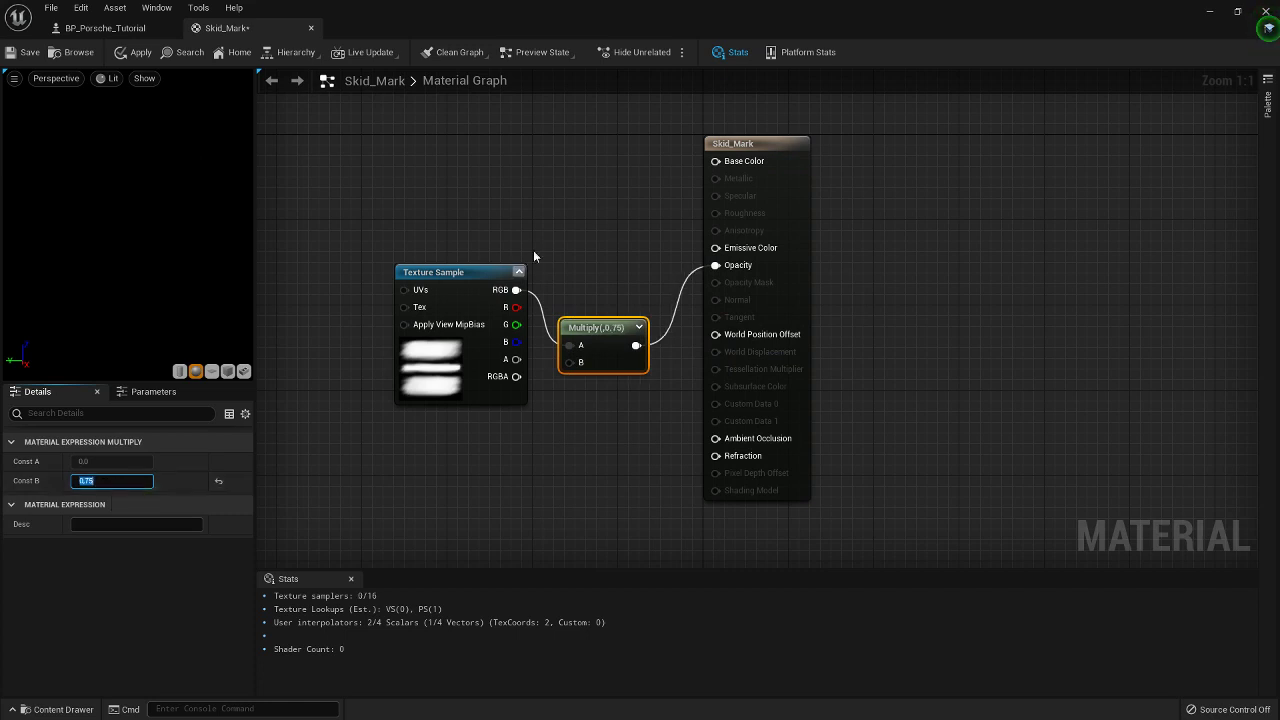
left_click(526, 255)
left_click_drag(468, 297, 458, 350)
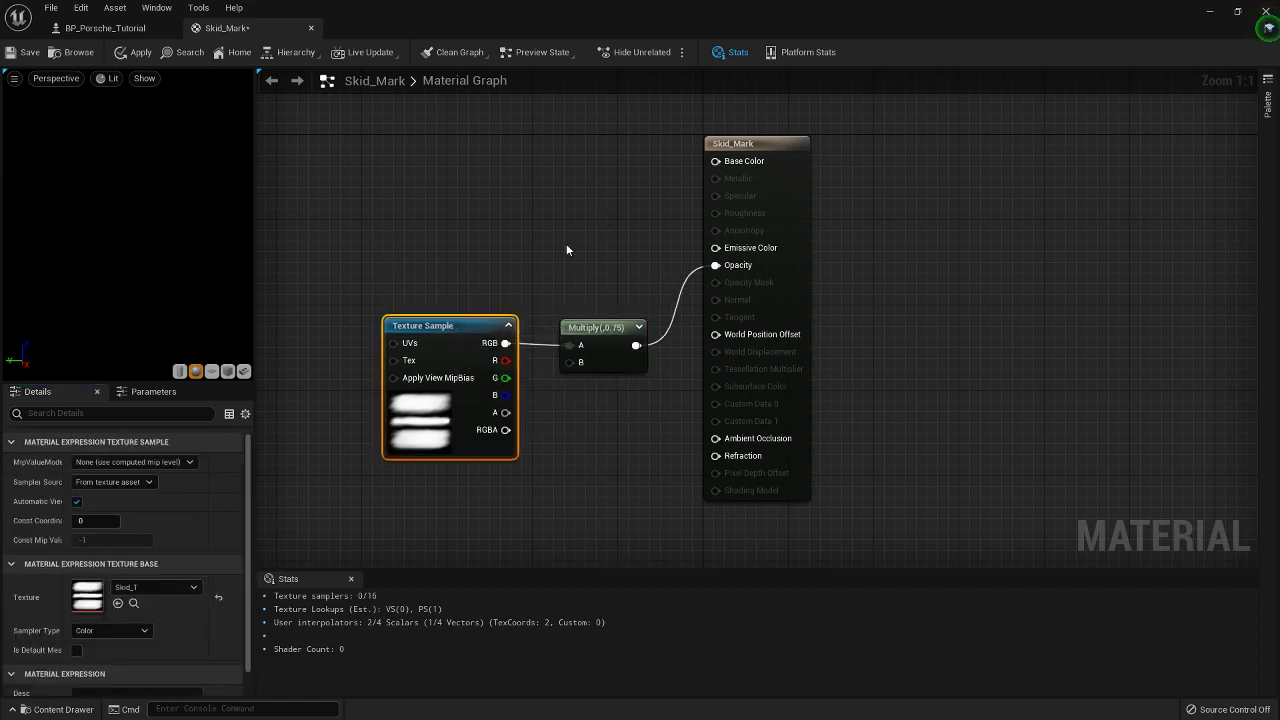
left_click(572, 272)
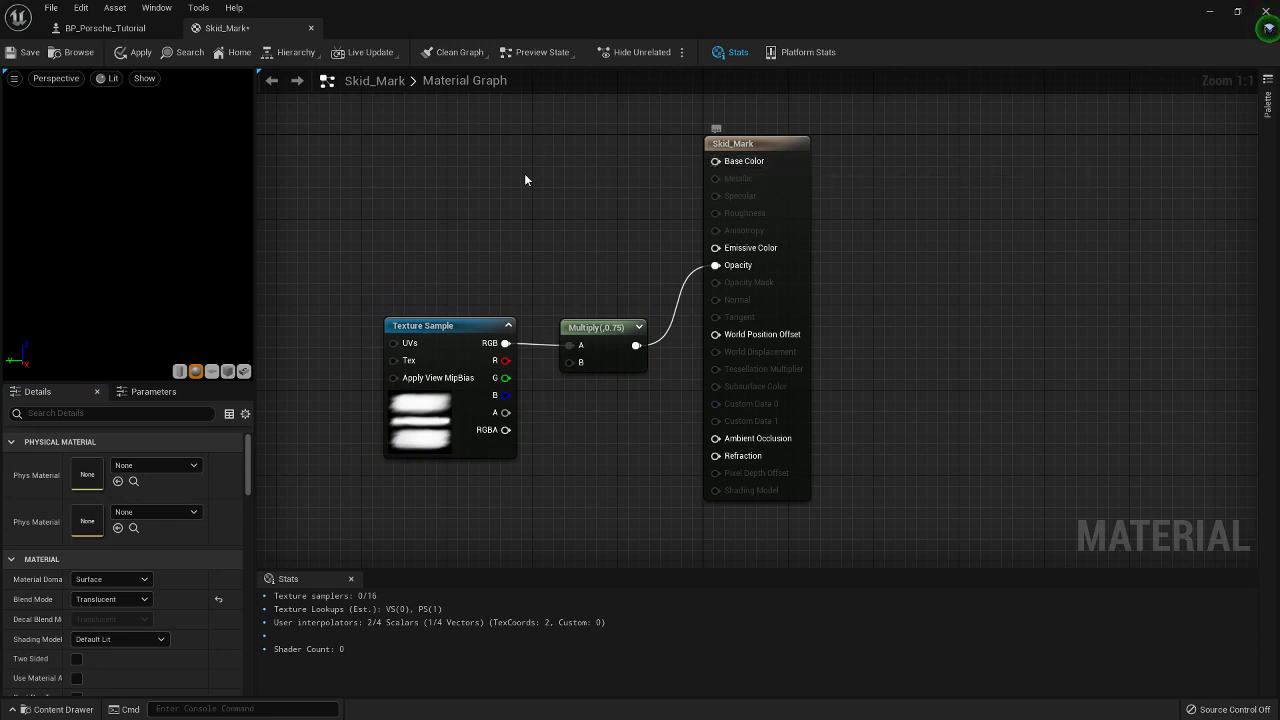
Add a Constant3Vector node and wire it into Base Color beside the material output
right_click(474, 208)
type("vecto")
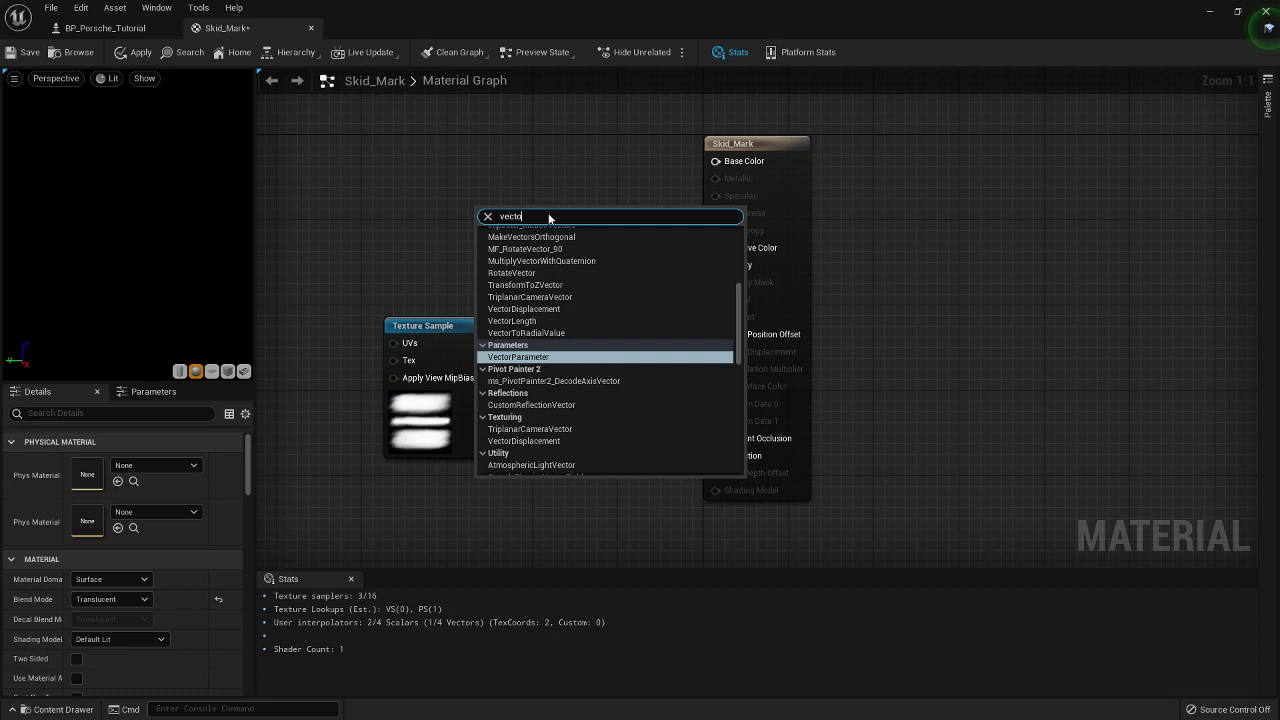
key("BackSpace")
key("BackSpace")
key("BackSpace")
key("BackSpace")
key("BackSpace")
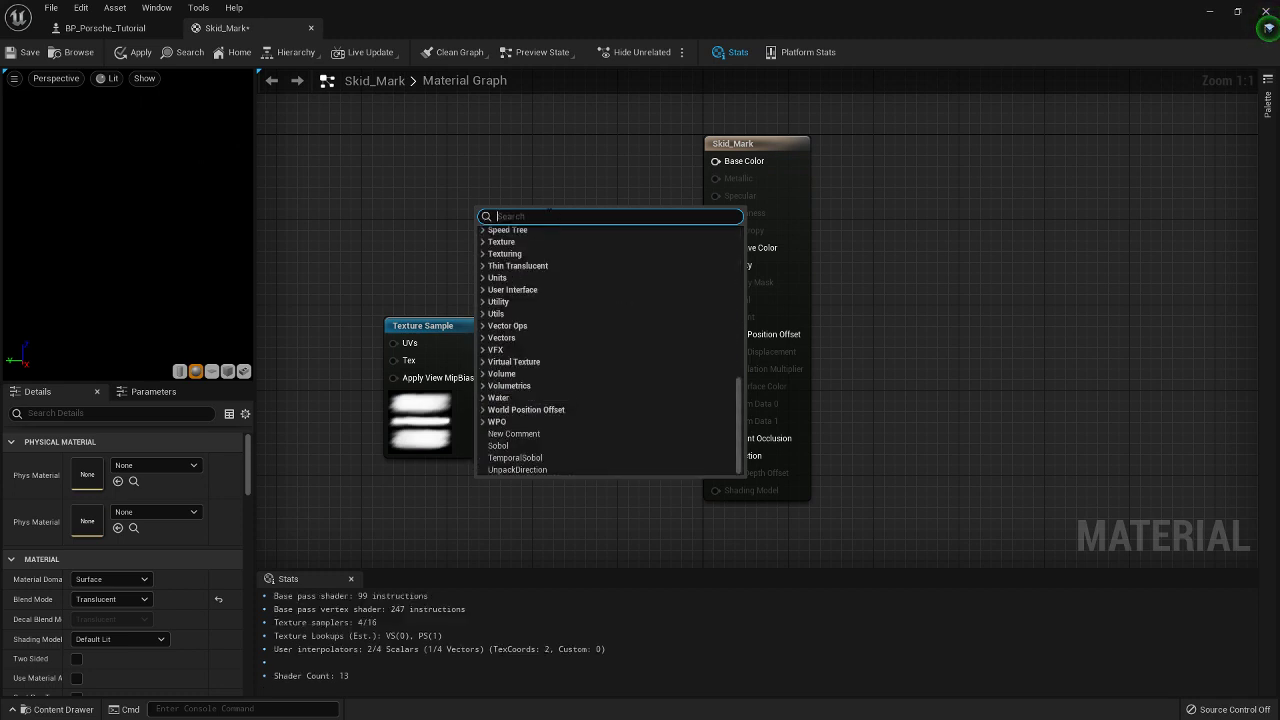
type("constant")
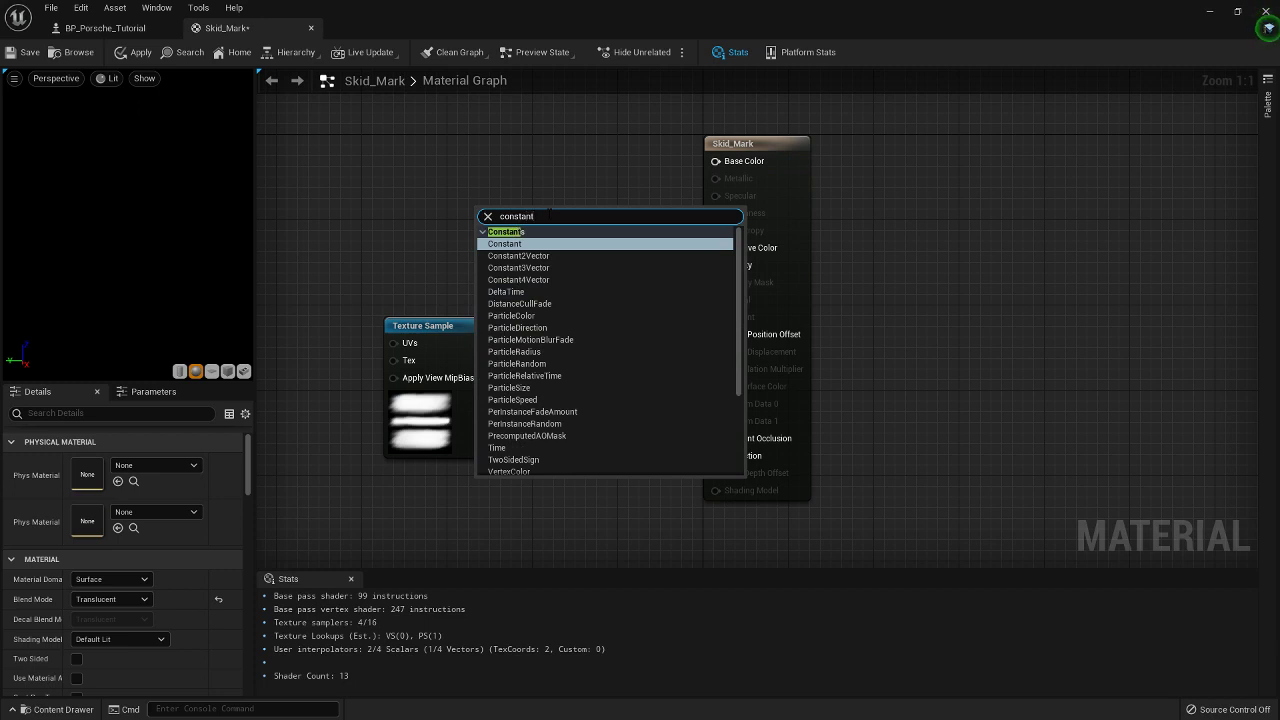
left_click(528, 267)
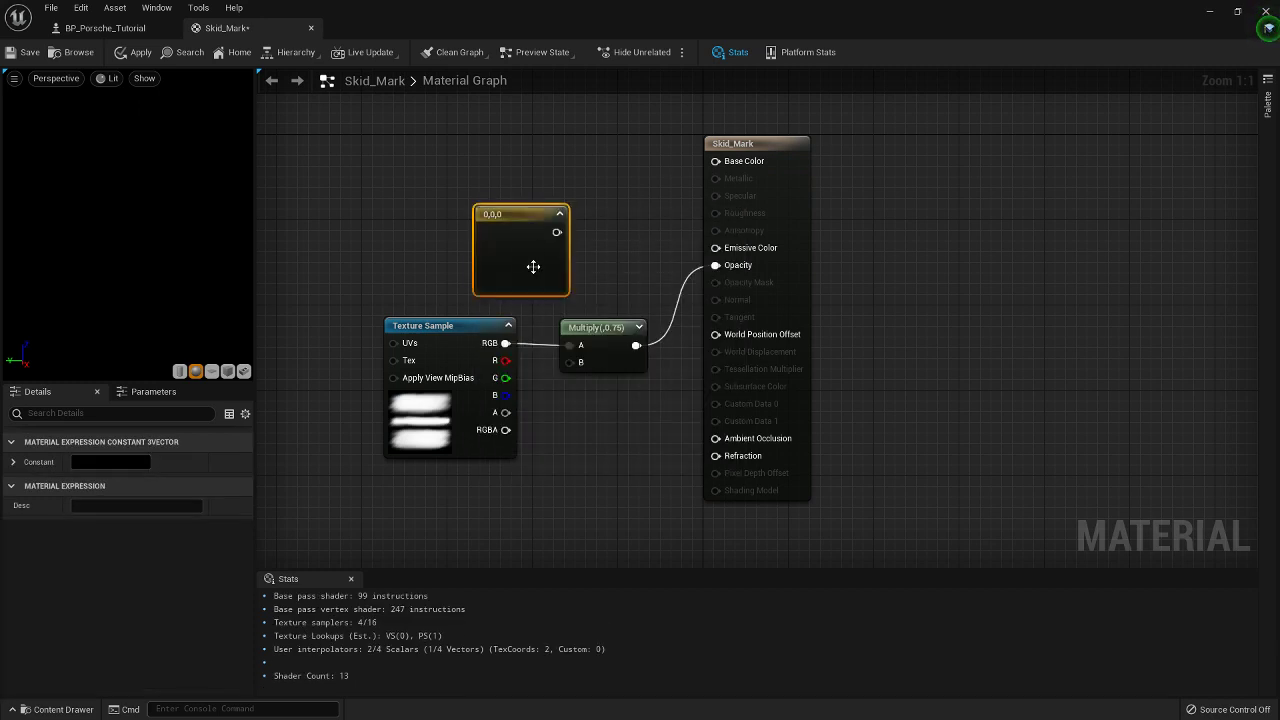
left_click_drag(555, 232, 717, 162)
left_click_drag(517, 217, 558, 148)
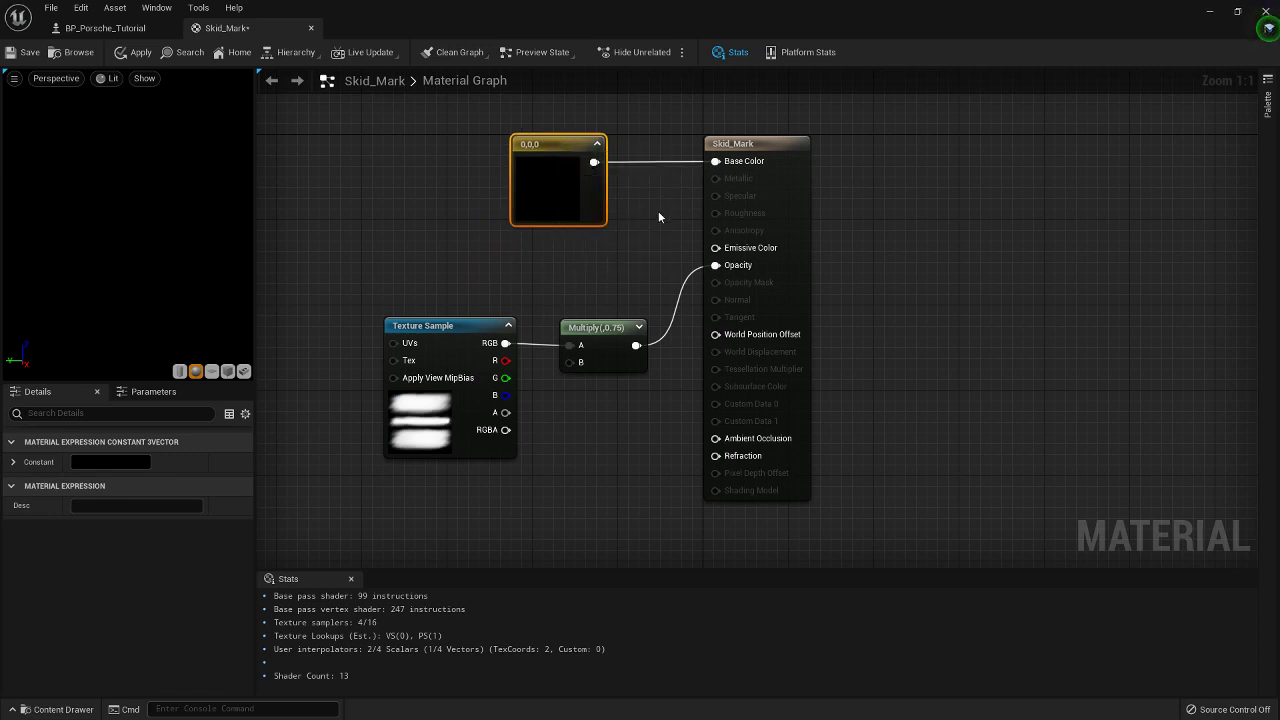
left_click(597, 300)
Set the constant colour value to 0.005208 near-black, then save and close Skid_Mark
double_click(552, 168)
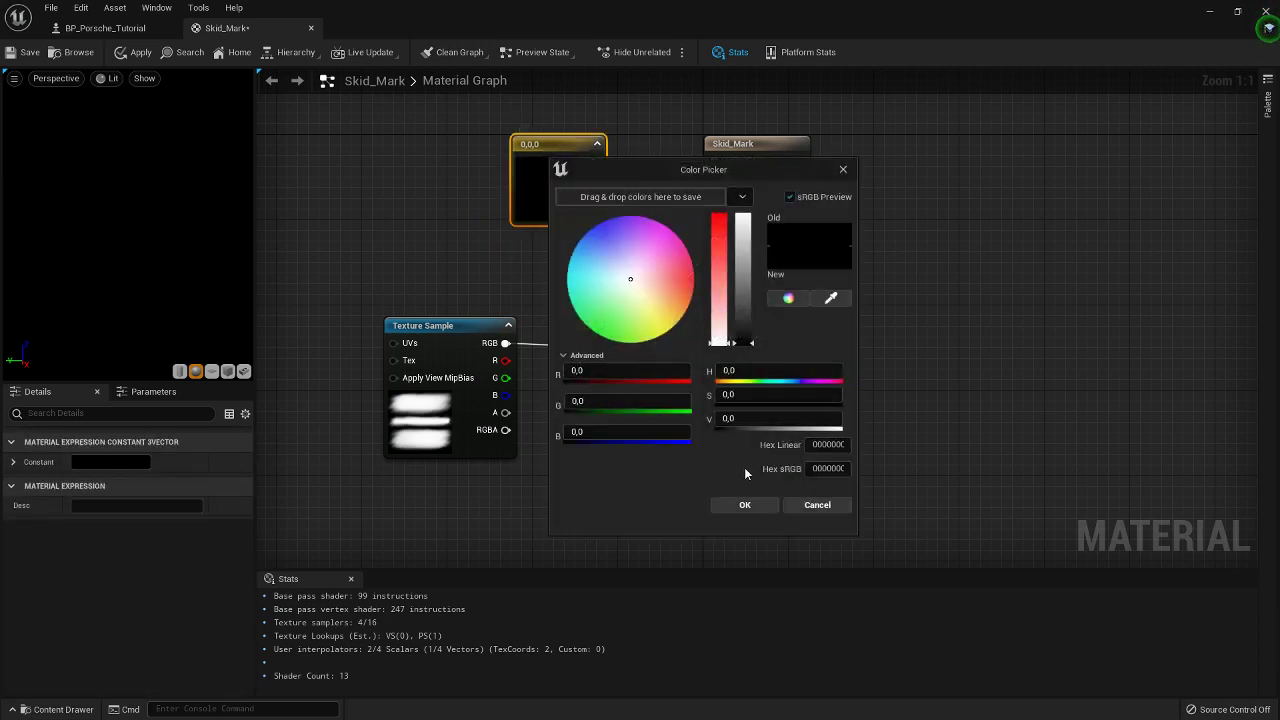
left_click(743, 345)
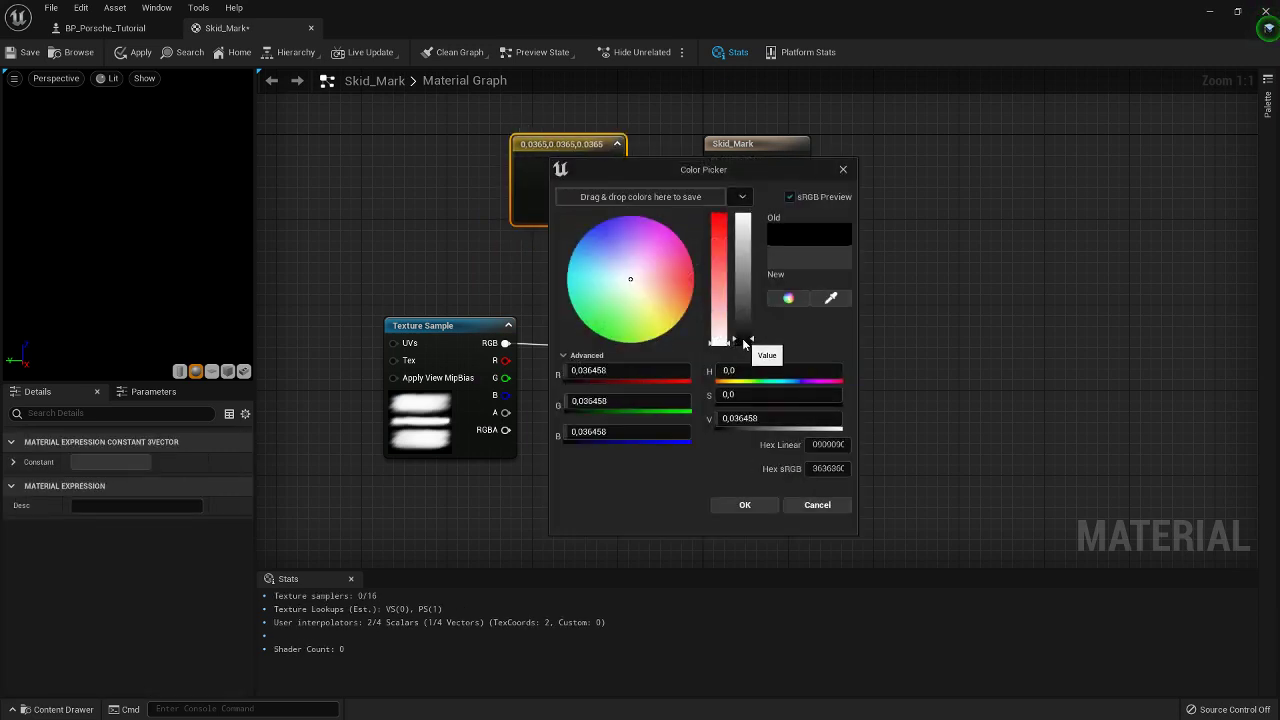
left_click(744, 342)
left_click(744, 342)
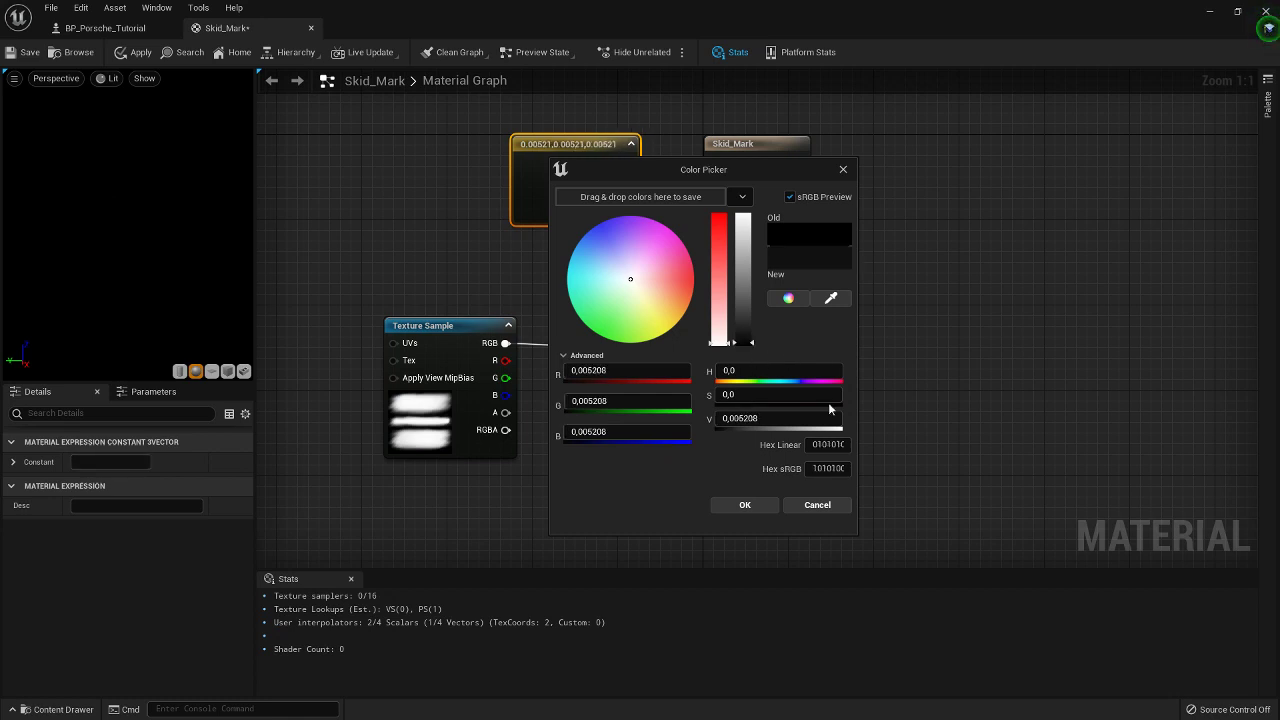
left_click(745, 505)
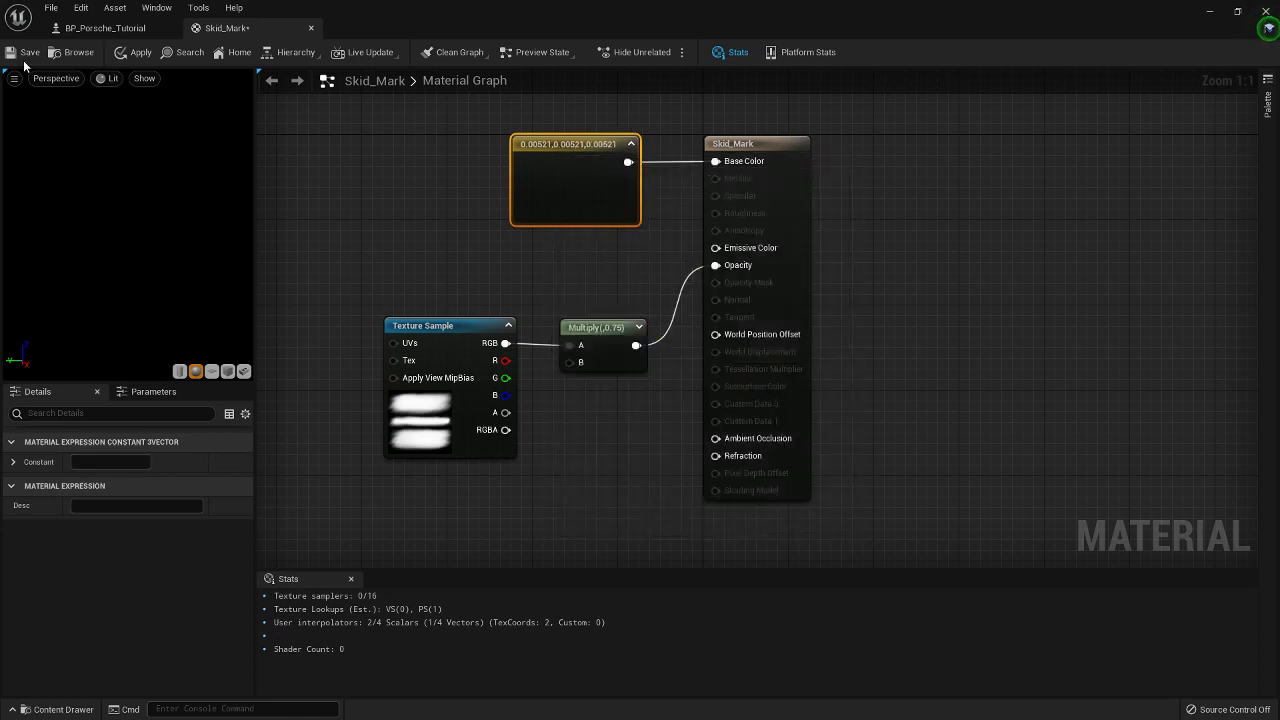
key("ctrl+s")
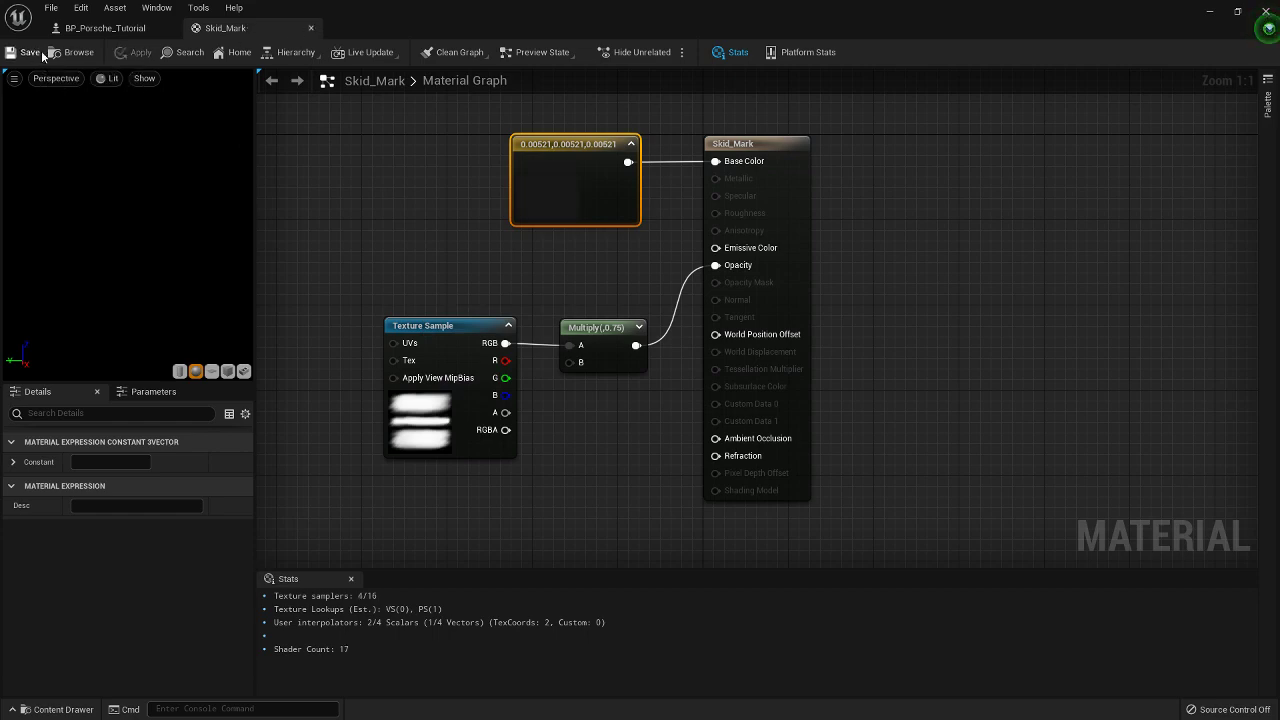
left_click(311, 28)
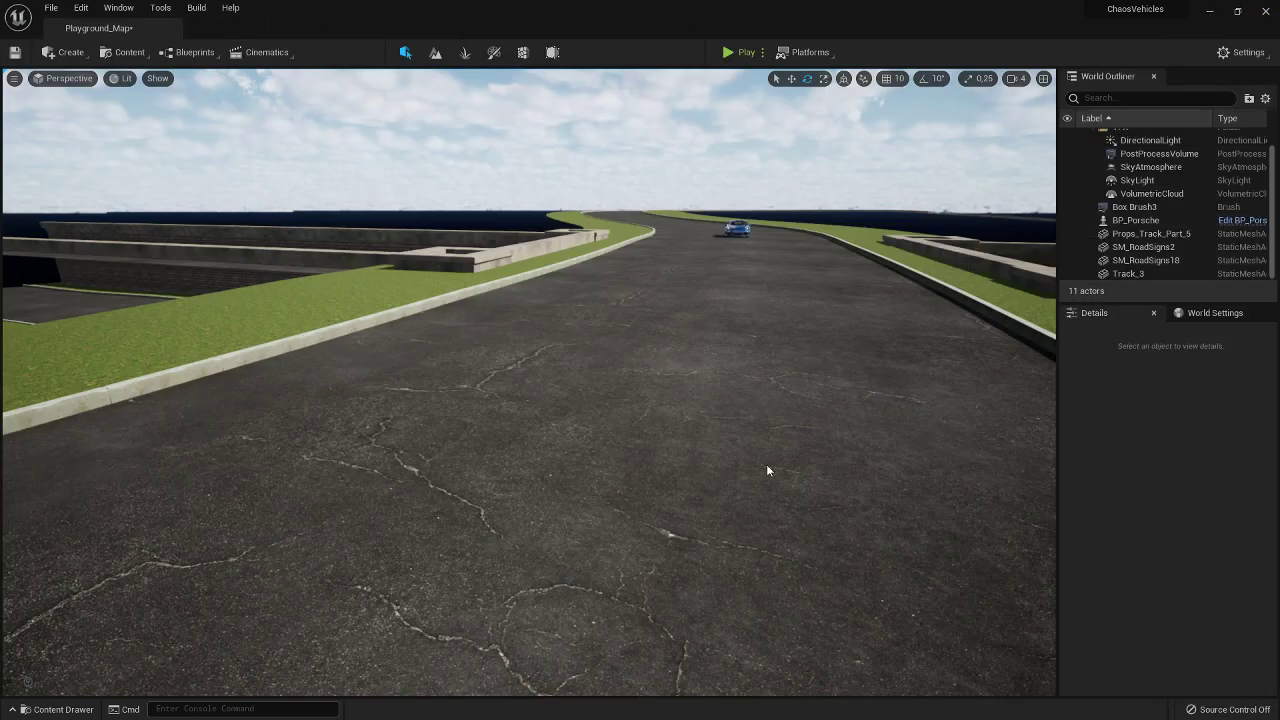
Create a Cascade Particle System (Legacy) named Skid_Emitter in Porsche_911_GT3 and open it
left_click(57, 709)
left_click(538, 548)
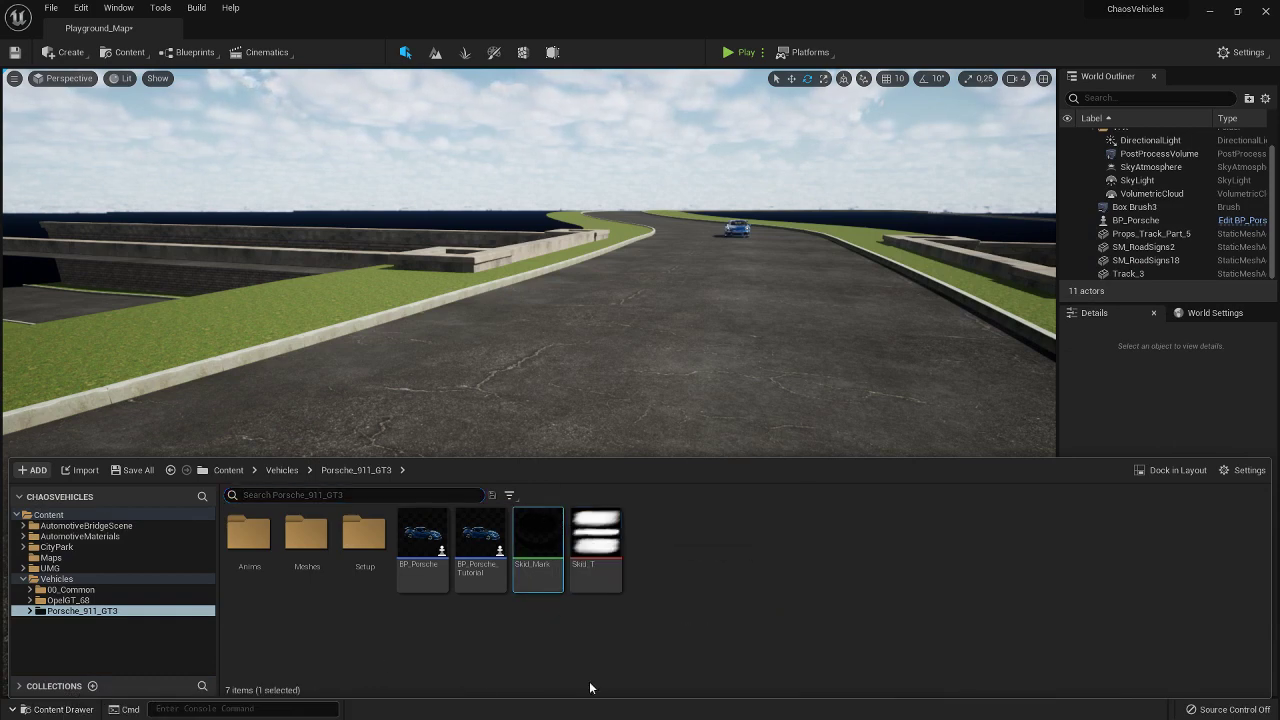
left_click(655, 558)
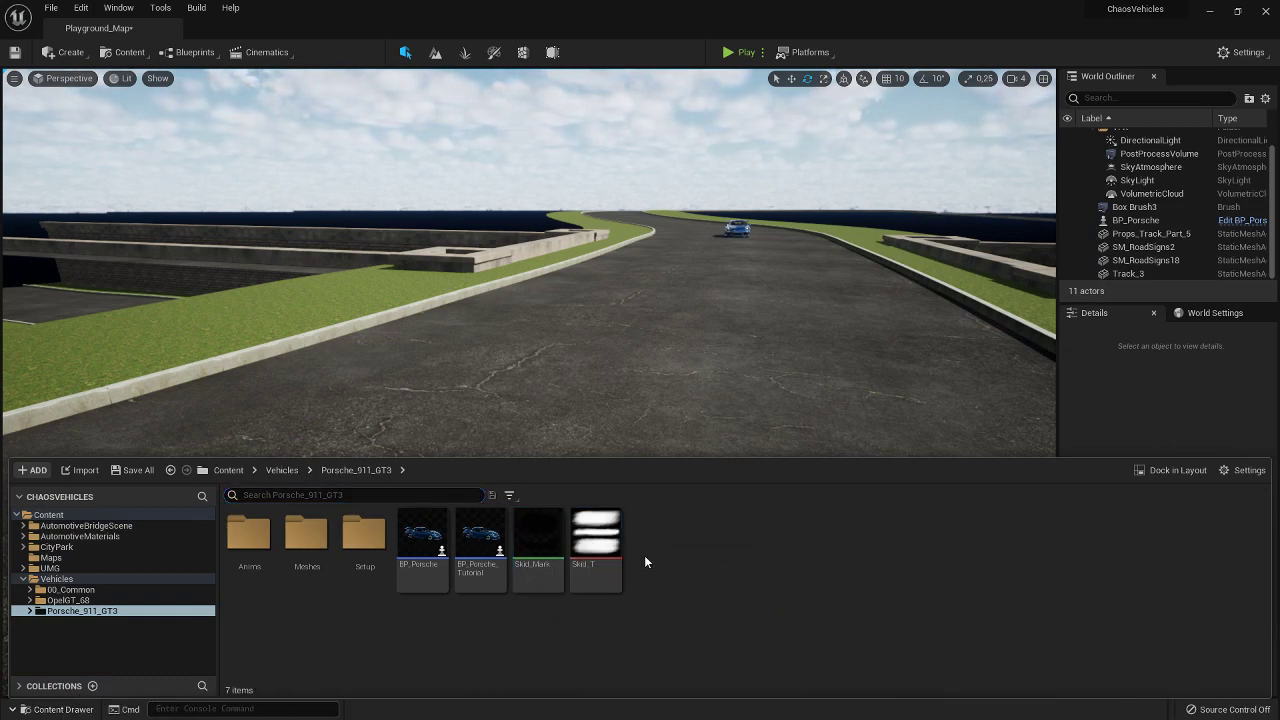
right_click(645, 562)
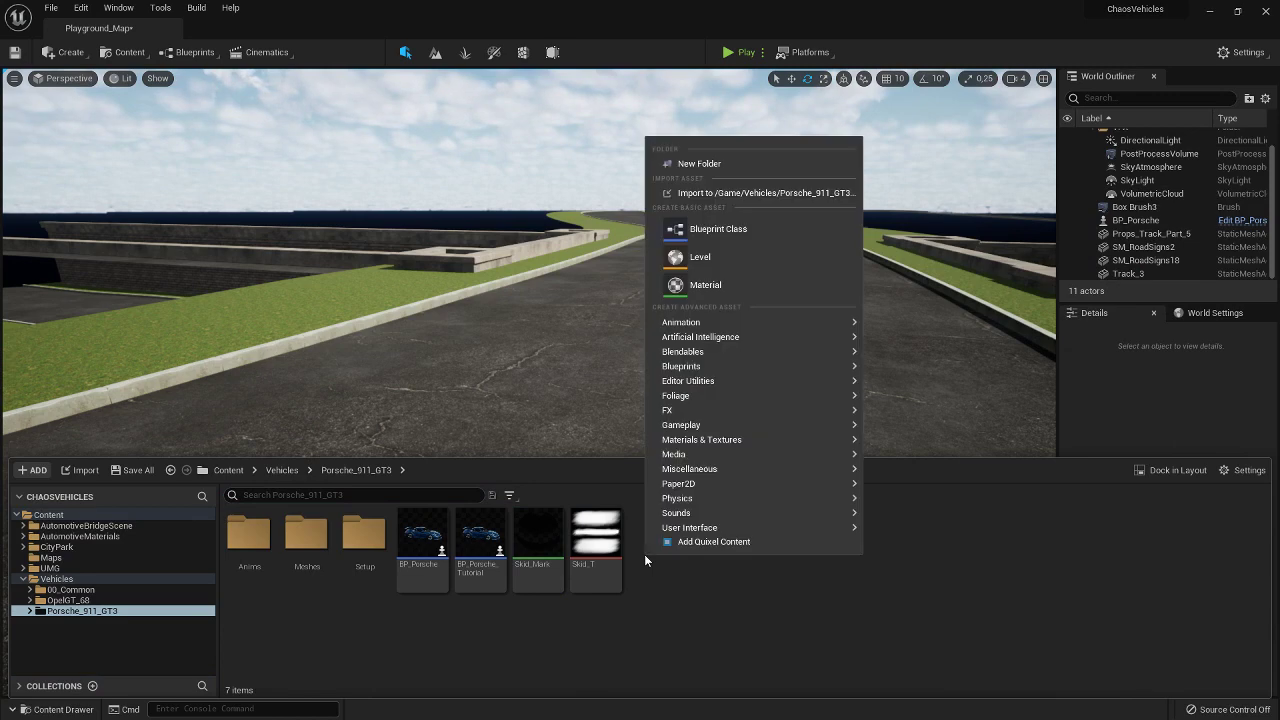
mouse_move(703, 470)
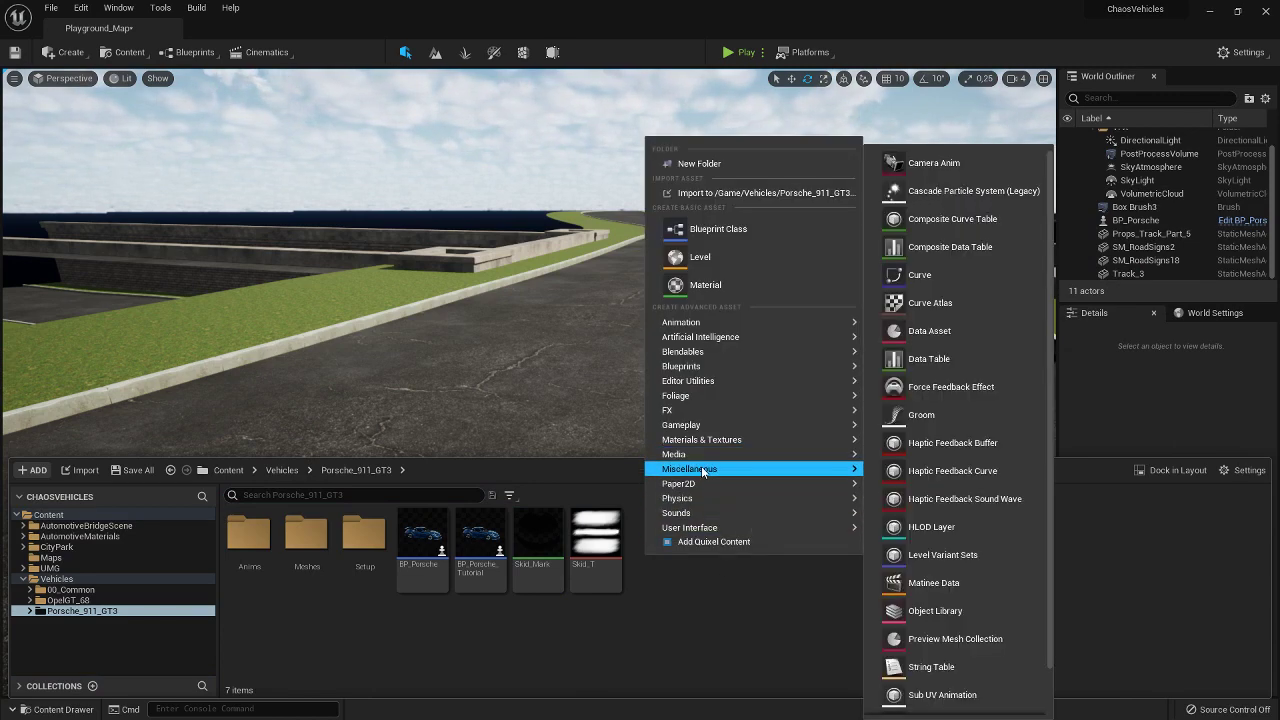
left_click(954, 199)
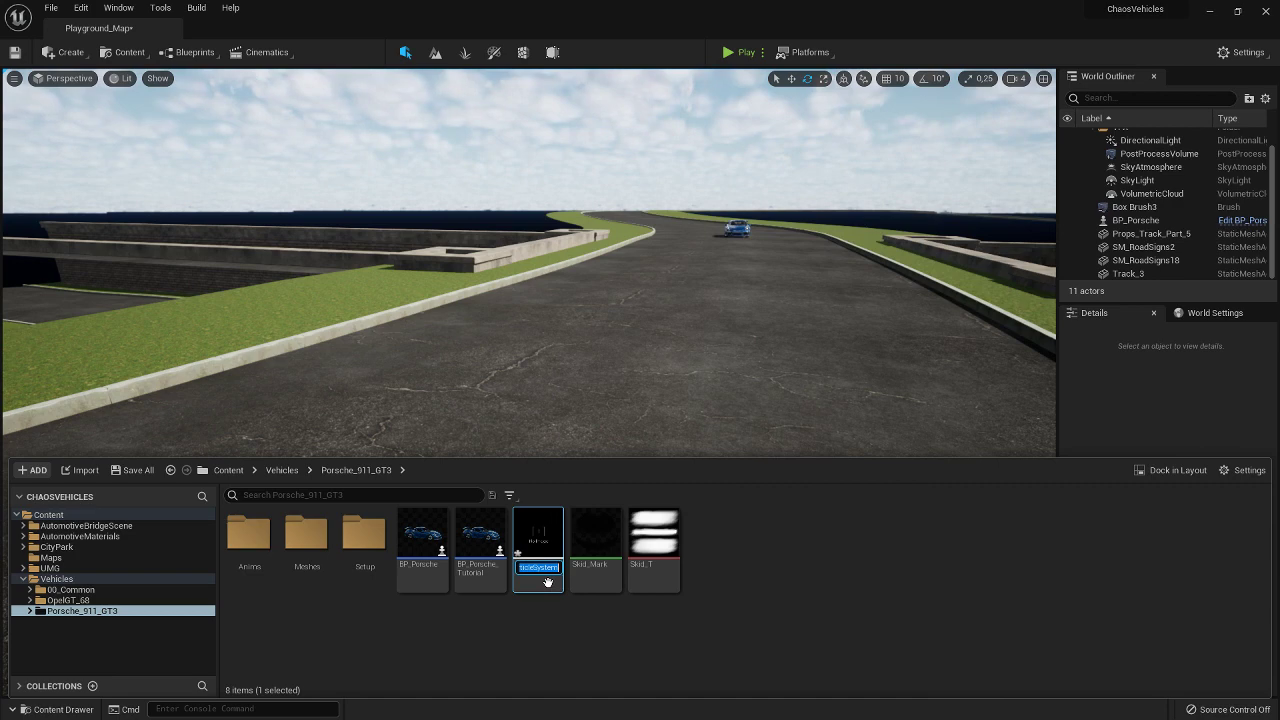
type("Skid_Emm")
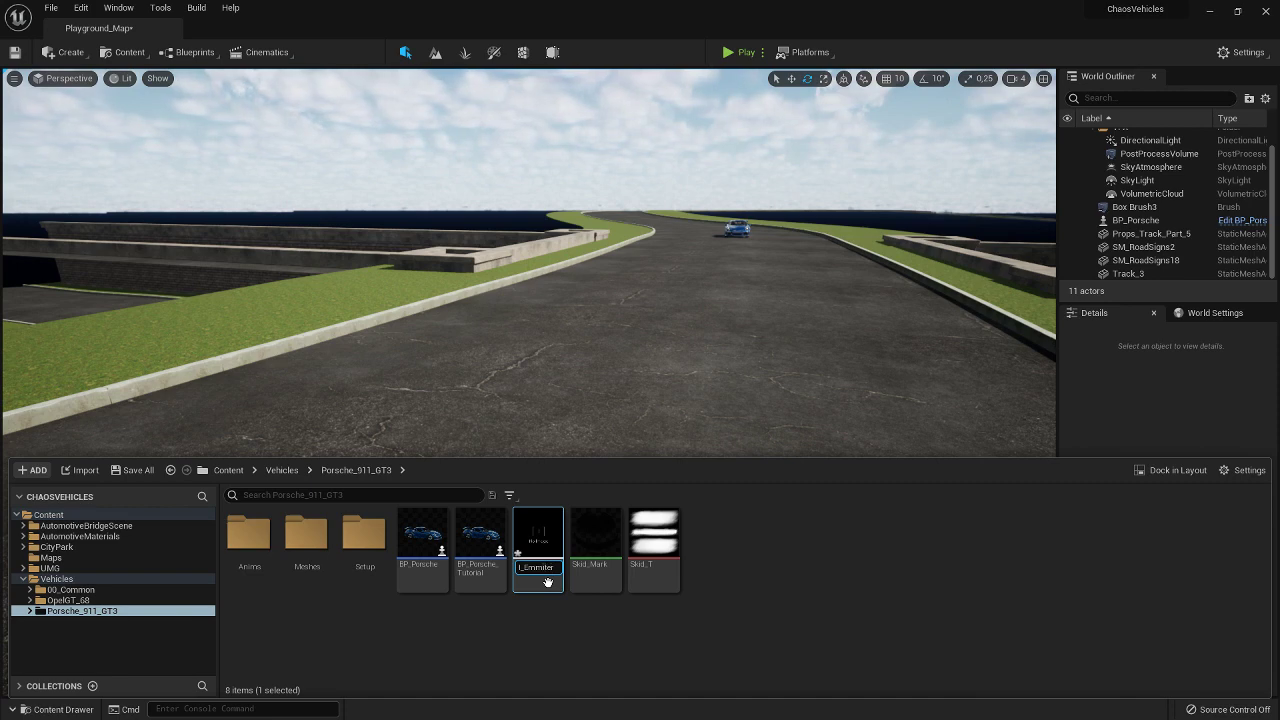
key("Return")
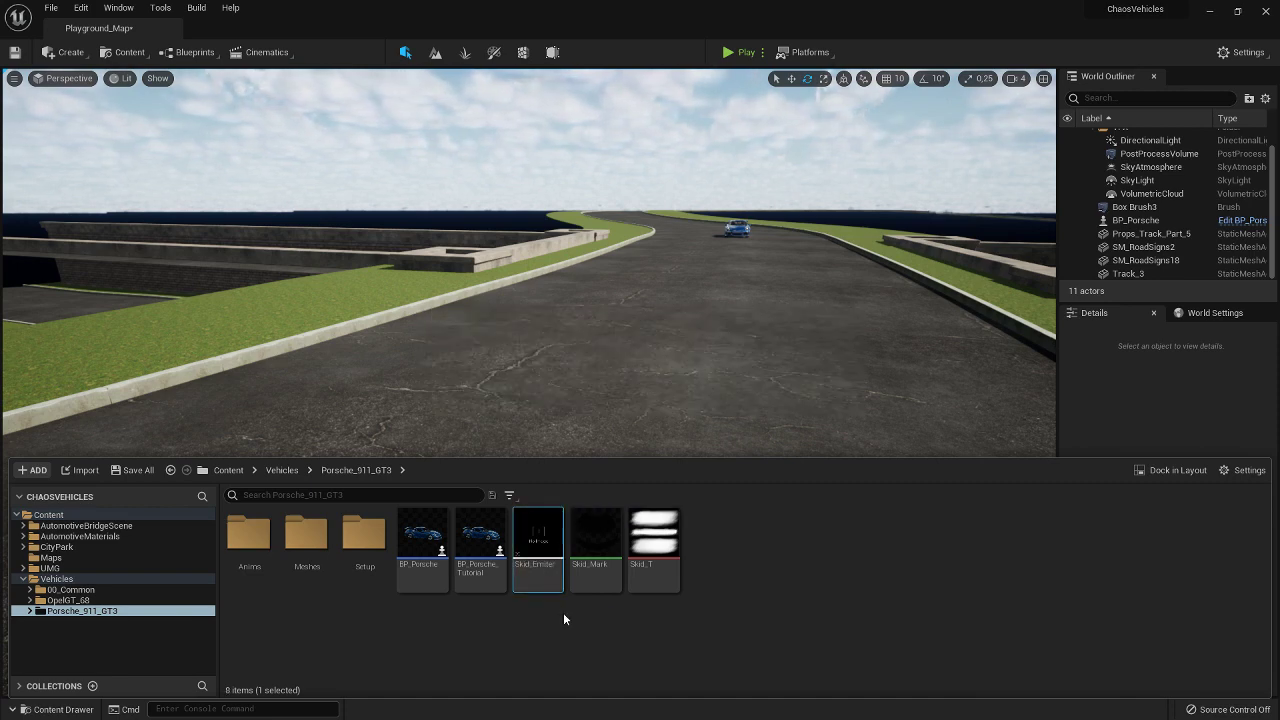
double_click(545, 545)
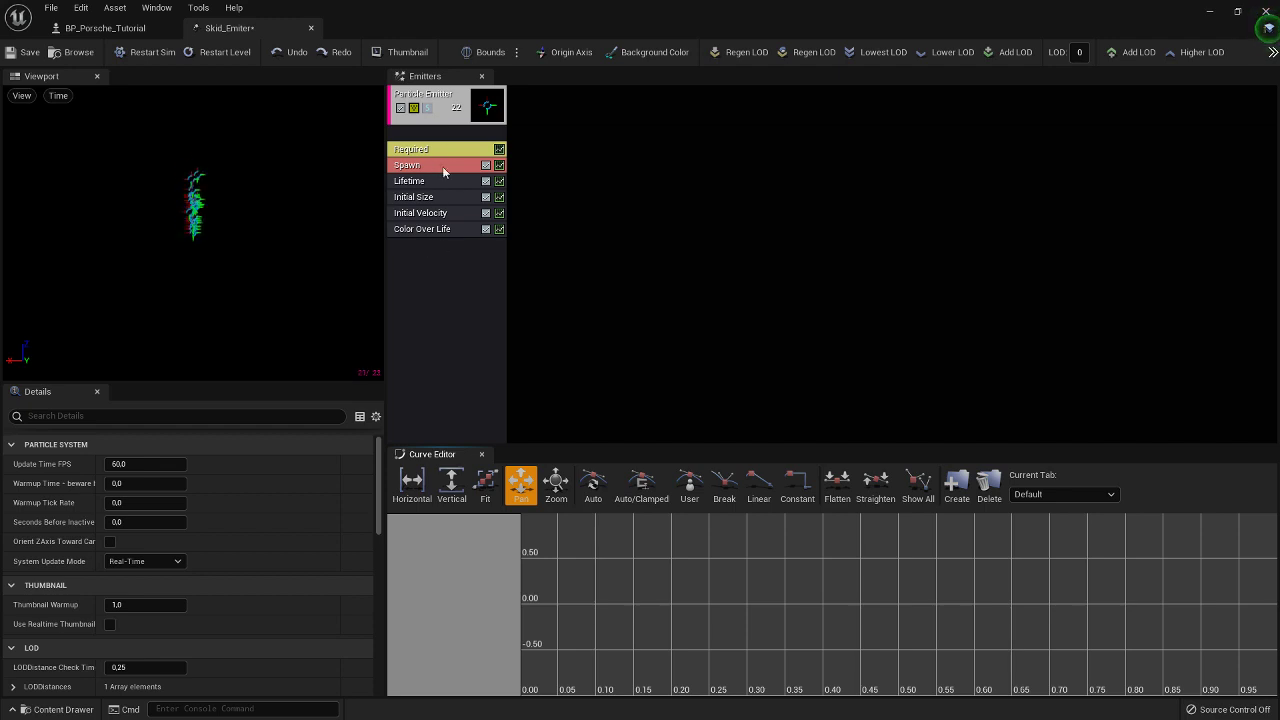
Delete the Initial Velocity and Color Over Life modules from the default emitter
left_click(438, 213)
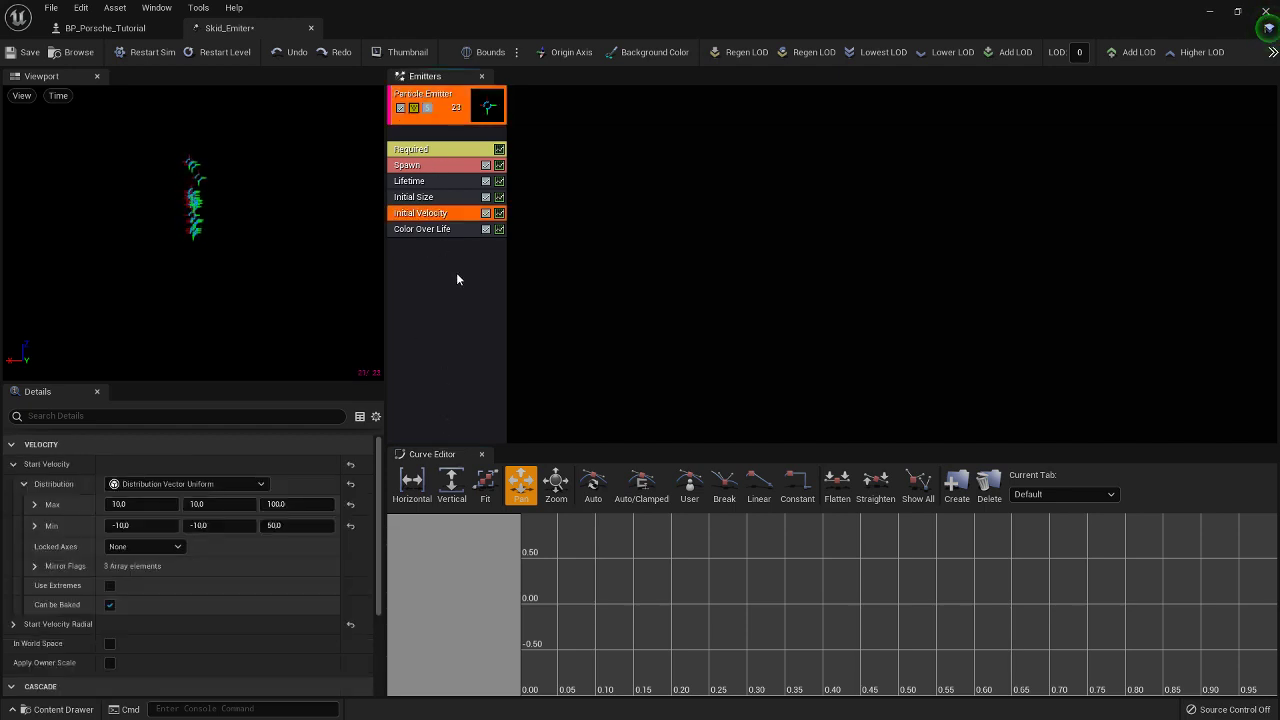
key("Delete")
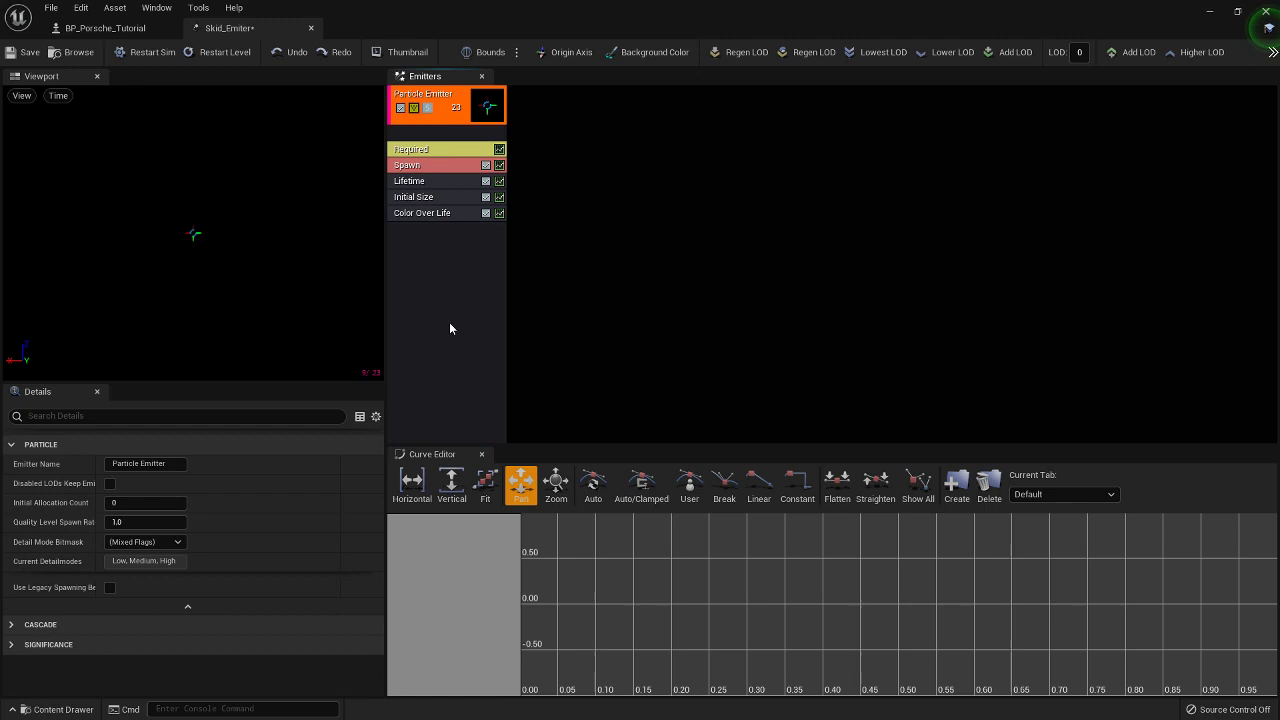
left_click(438, 196)
left_click(444, 213)
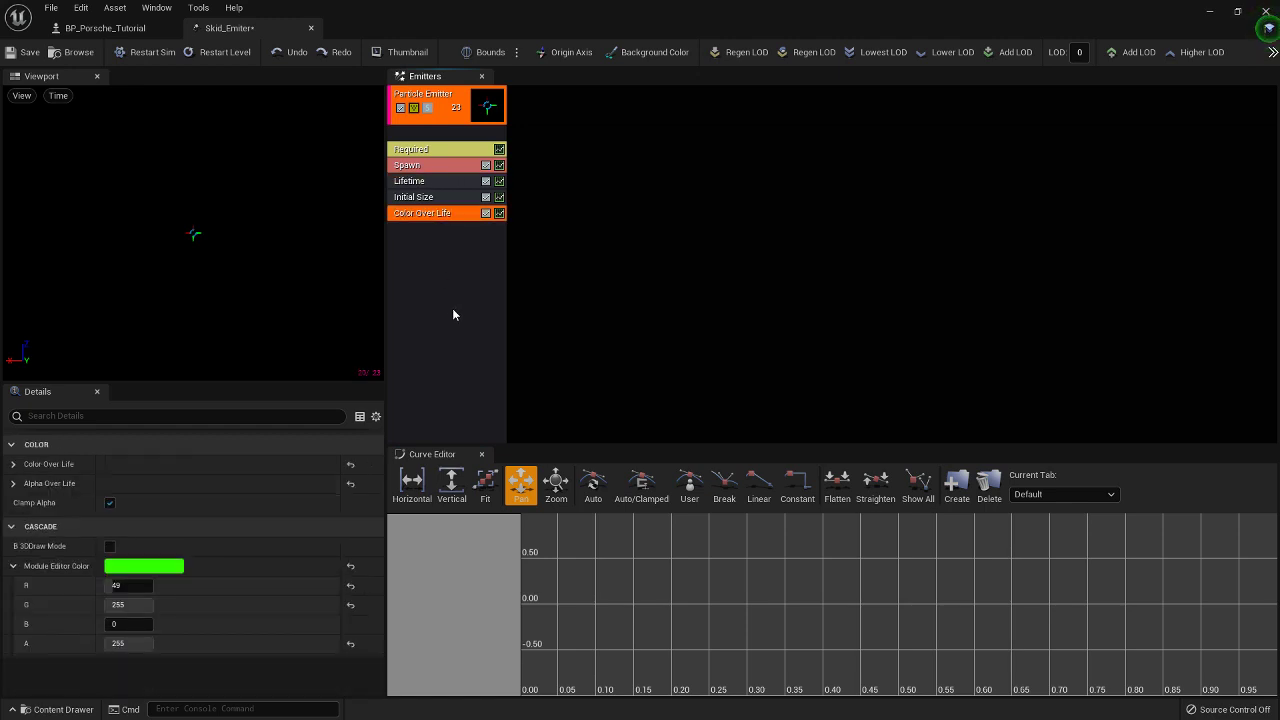
key("Delete")
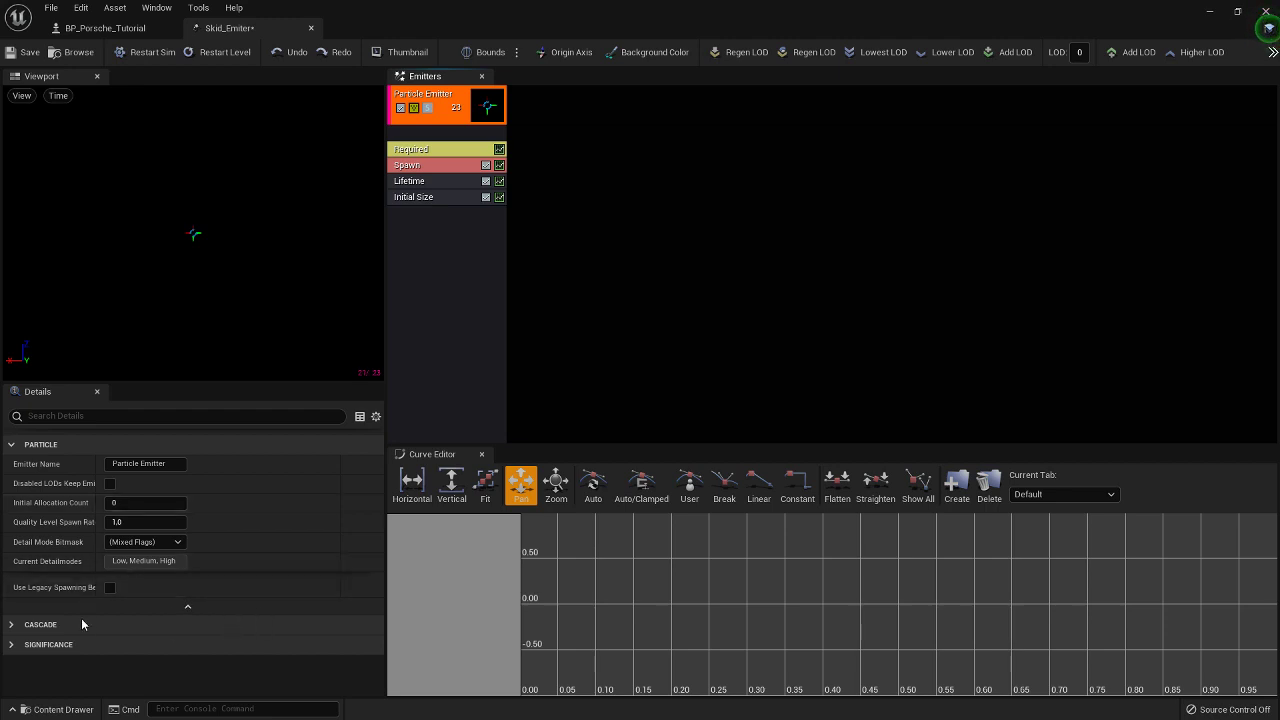
left_click(11, 625)
scroll(289, 585, "up", 1)
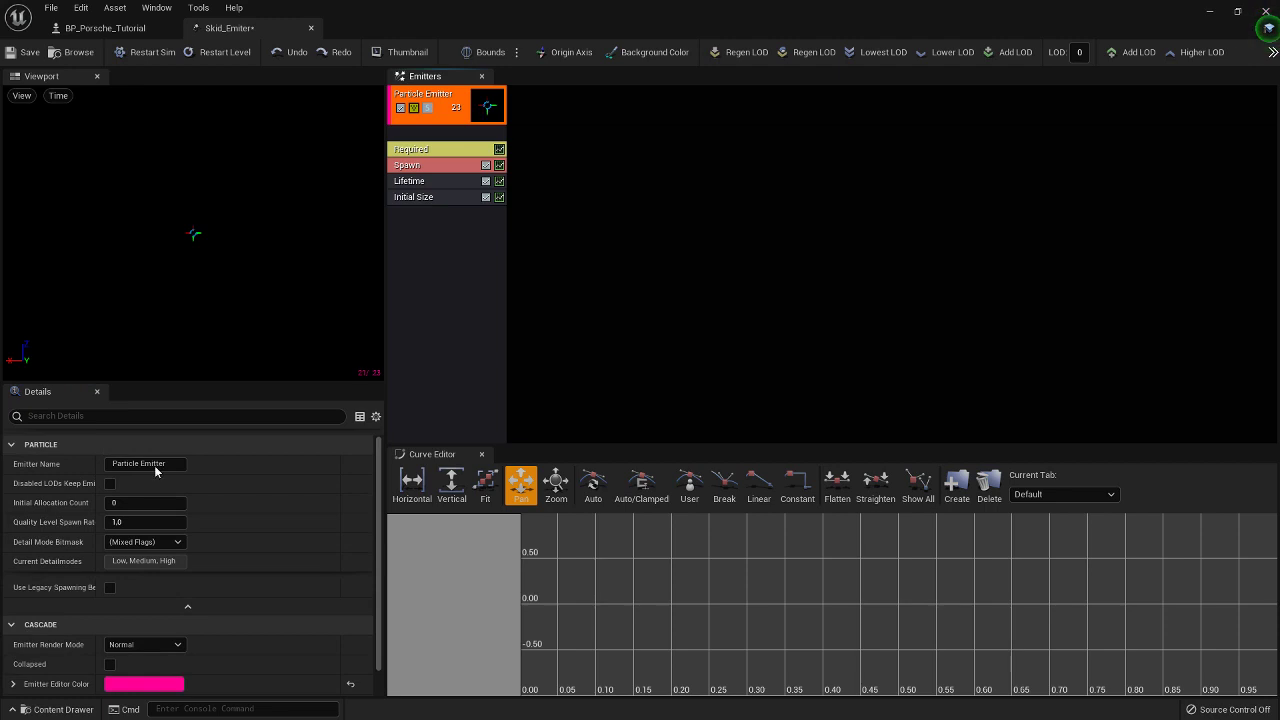
Assign the Skid_Mark material in the Required module's Material field
left_click(421, 152)
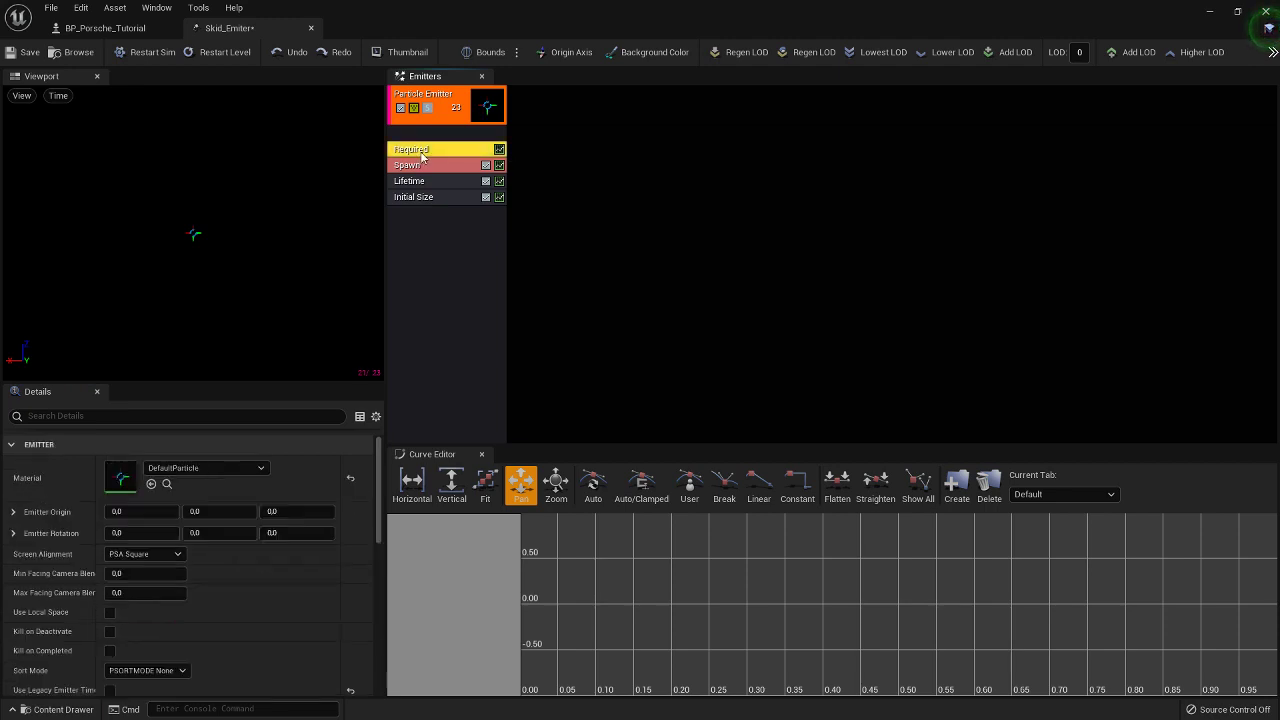
left_click(184, 468)
type("skid")
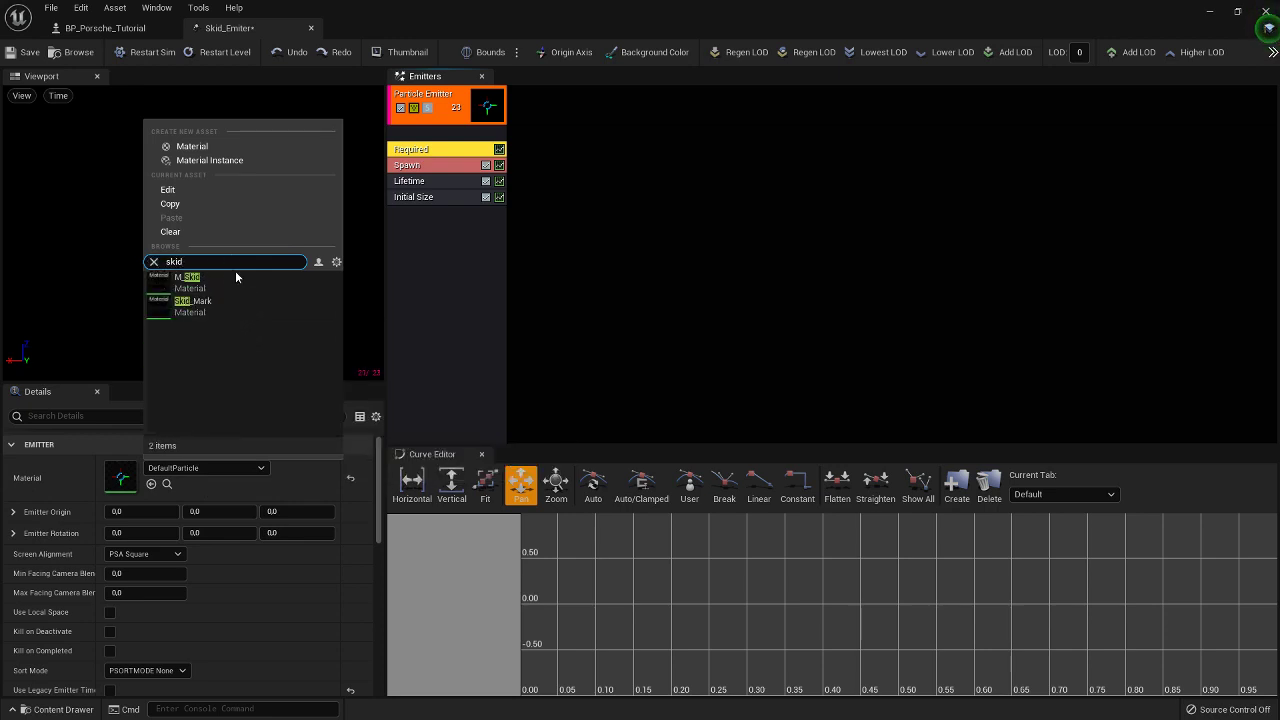
left_click(194, 302)
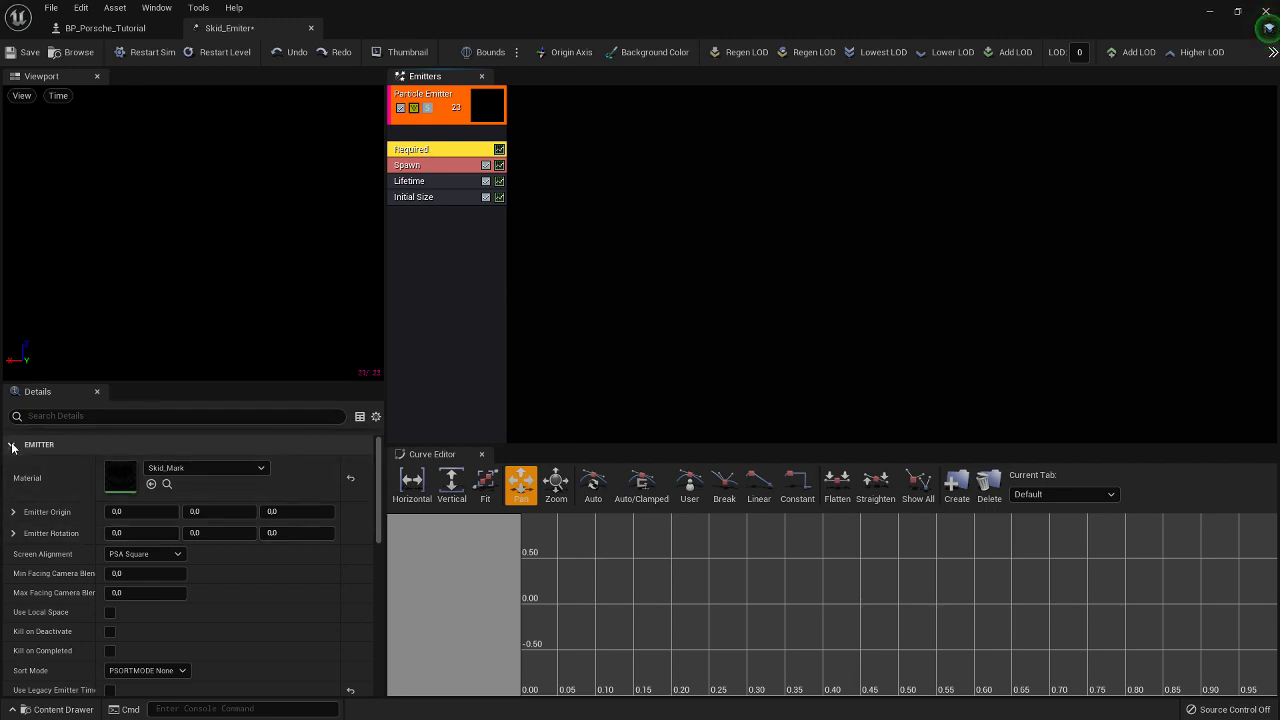
Set the Required module's Screen Alignment to PSA Velocity
left_click(138, 554)
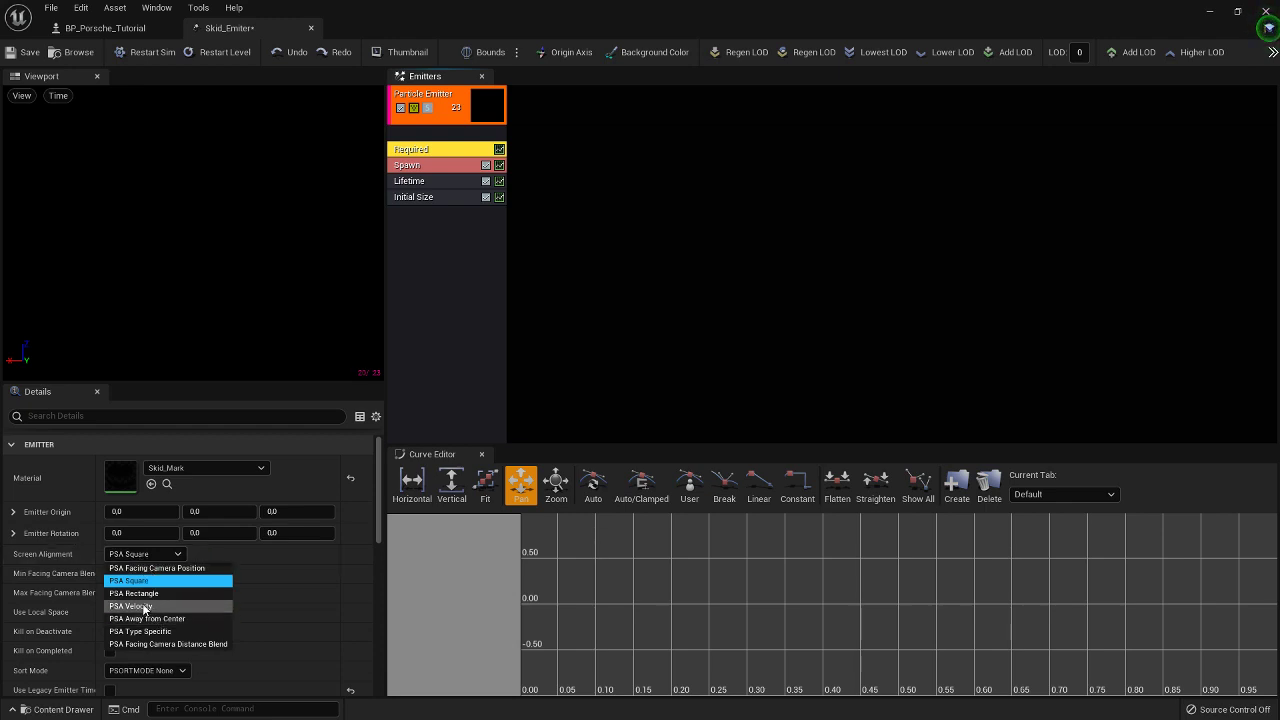
left_click(144, 606)
scroll(254, 561, "down", 5)
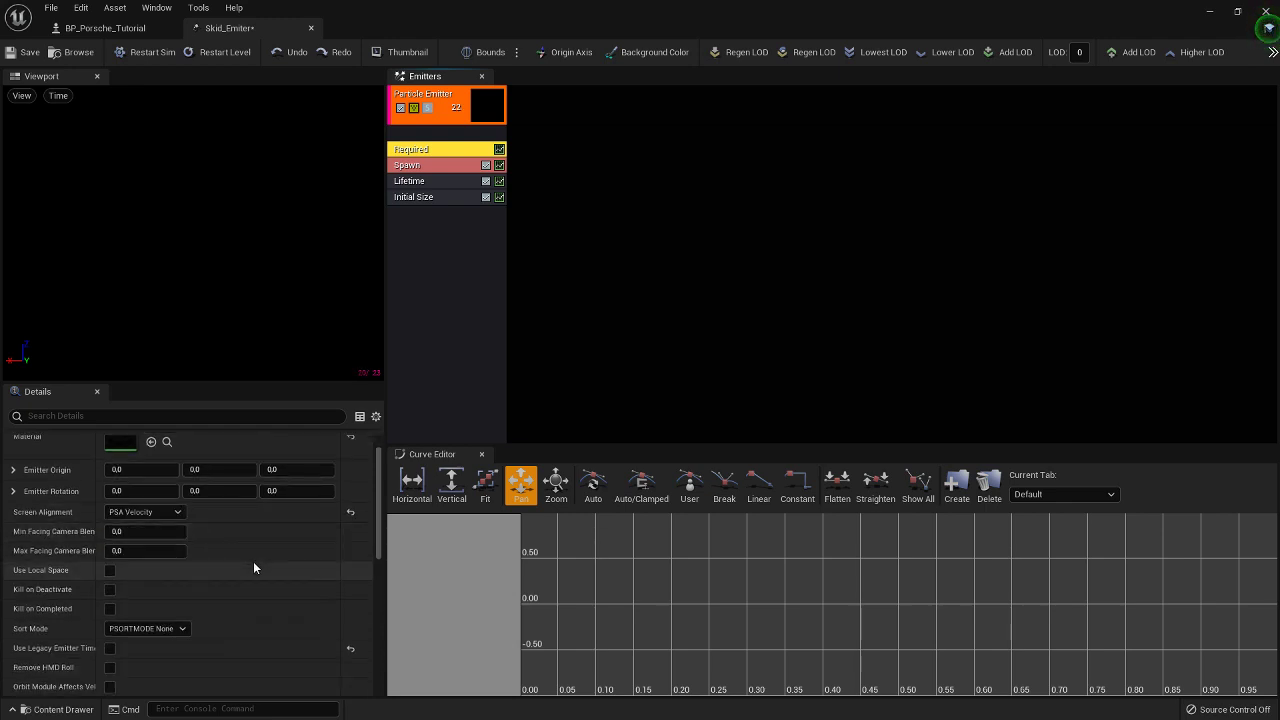
scroll(248, 566, "up", 5)
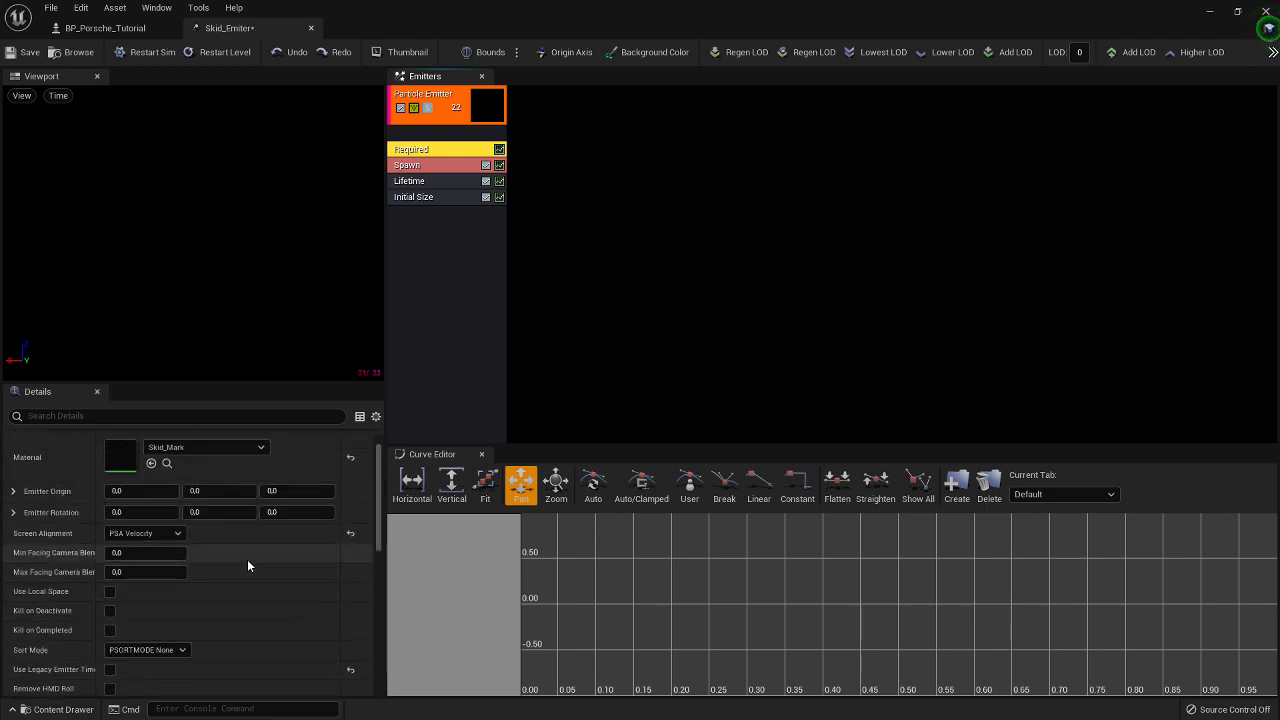
scroll(248, 566, "down", 1)
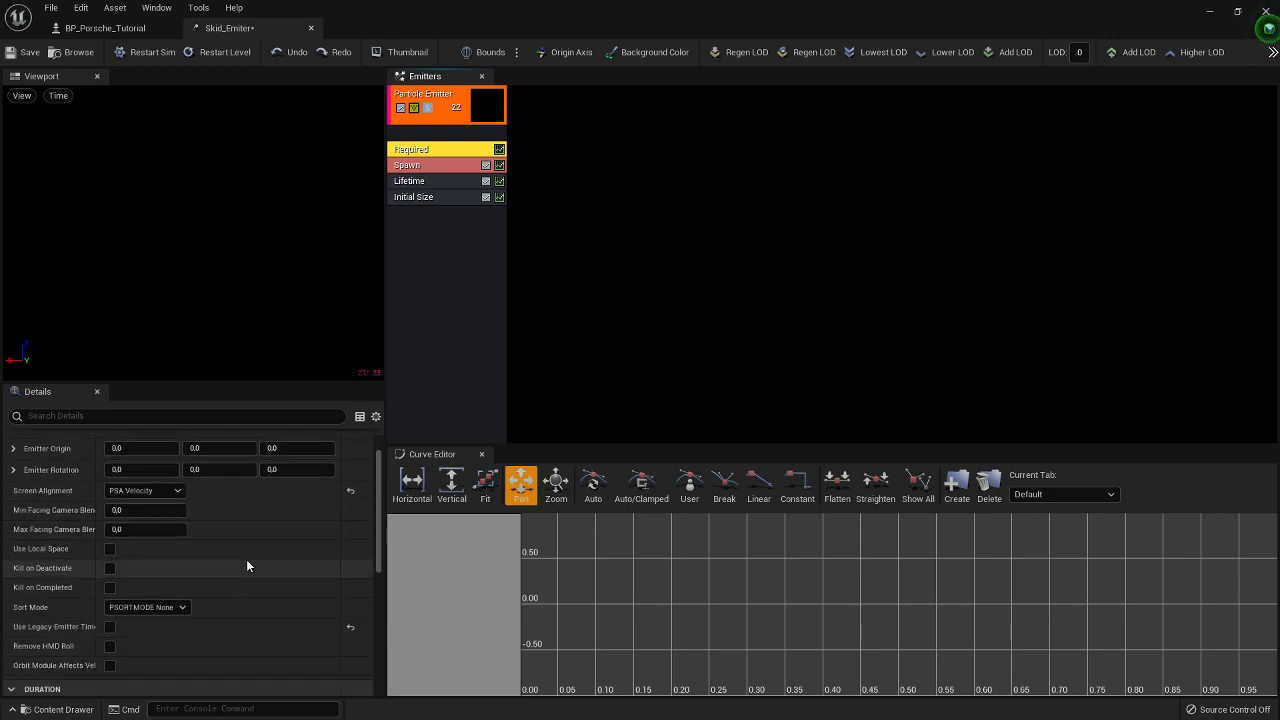
scroll(114, 553, "down", 1)
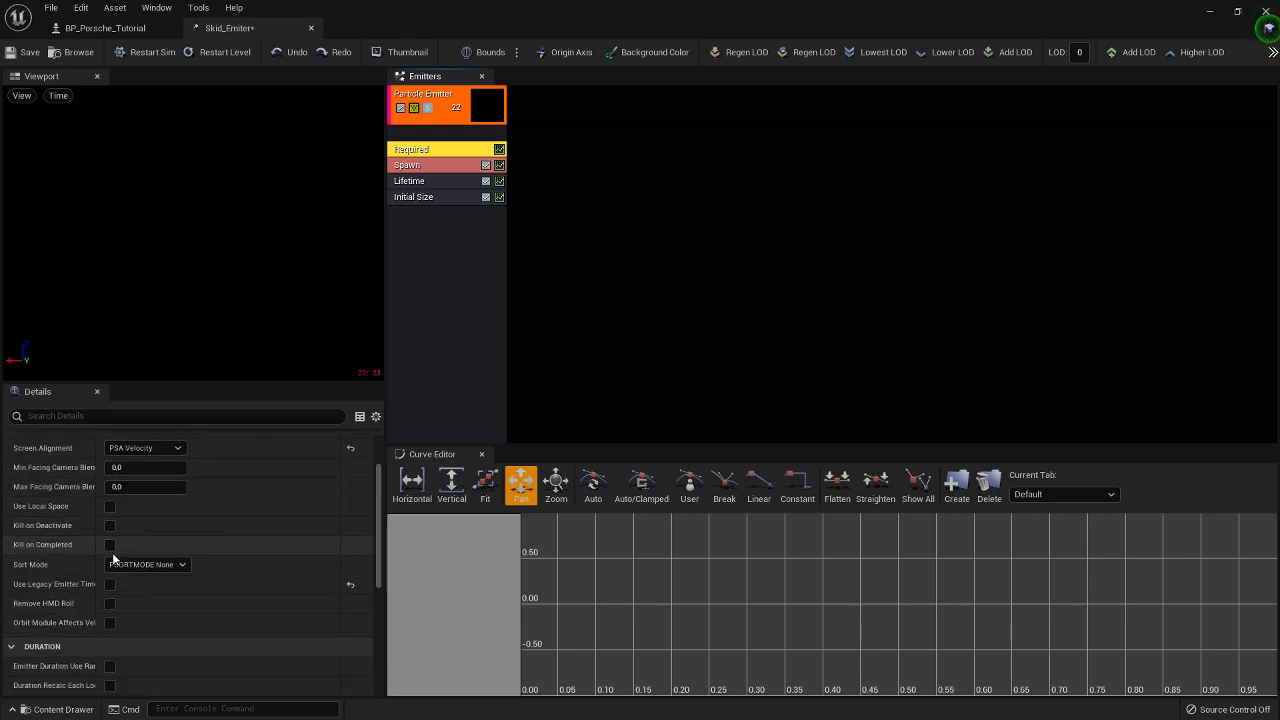
scroll(113, 557, "down", 2)
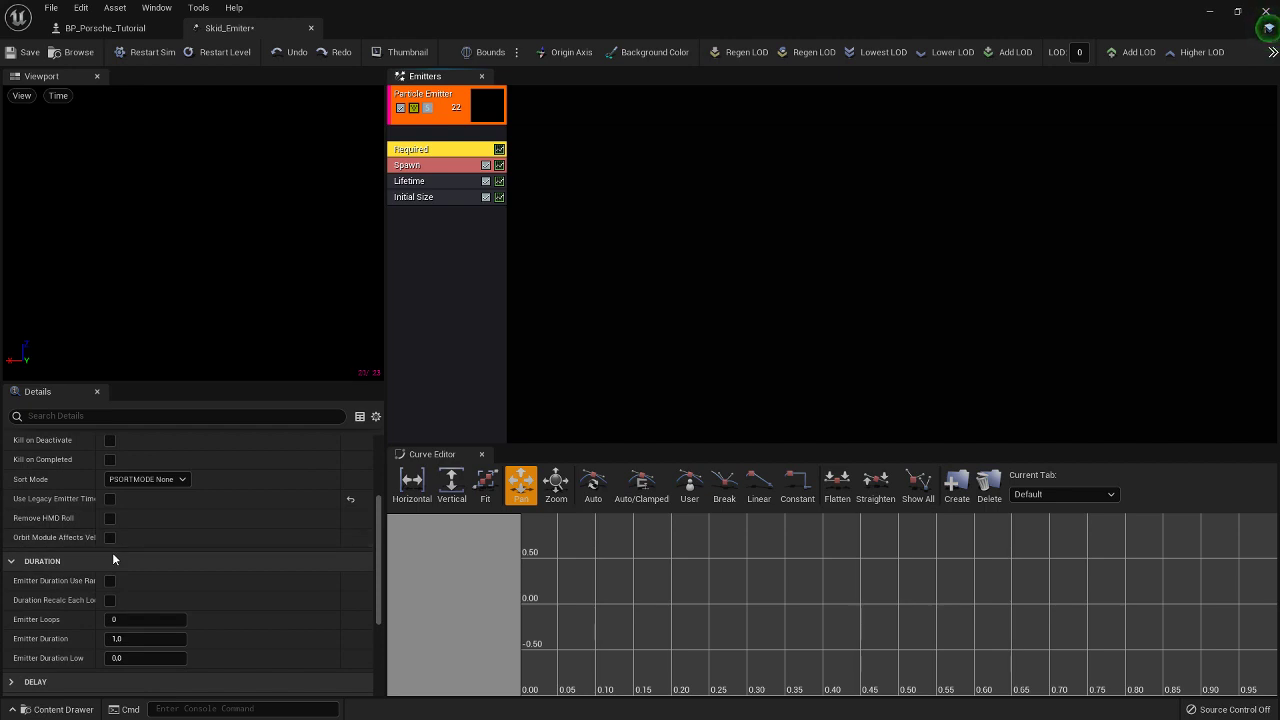
scroll(112, 552, "down", 1)
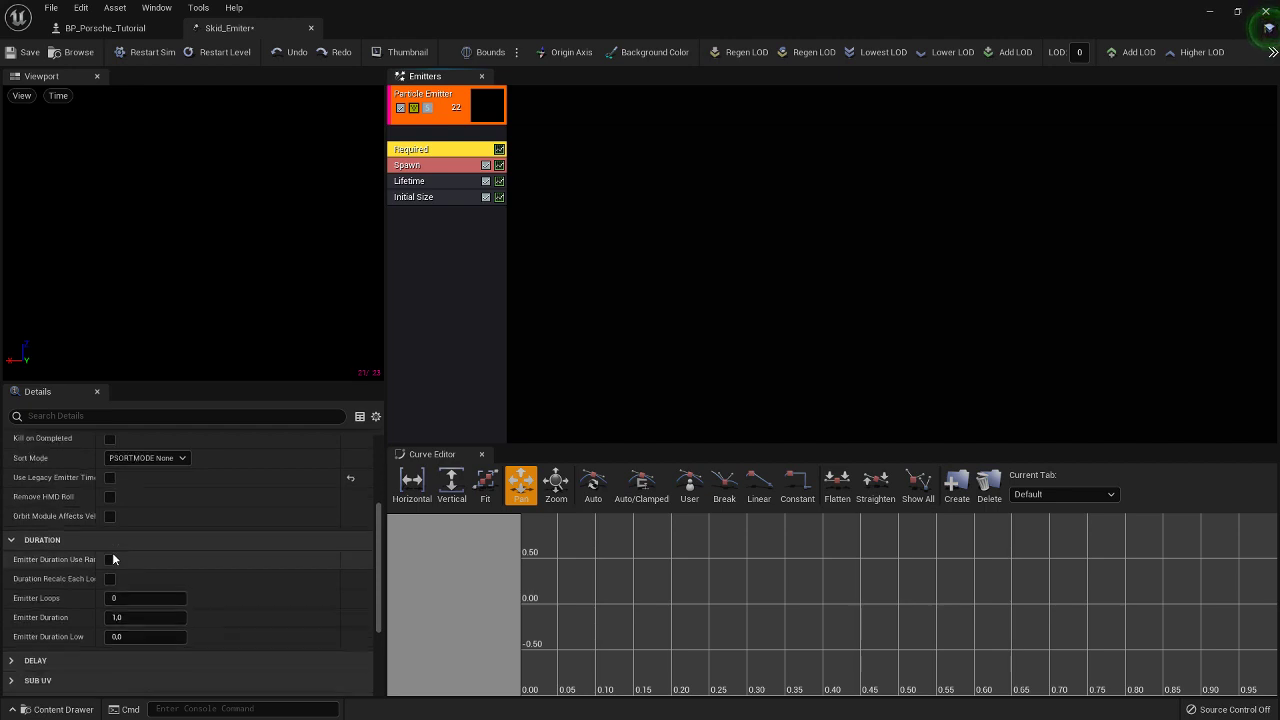
Switch Spawn Rate to Distribution Float Uniform with Min 20 and Max 100
left_click(421, 167)
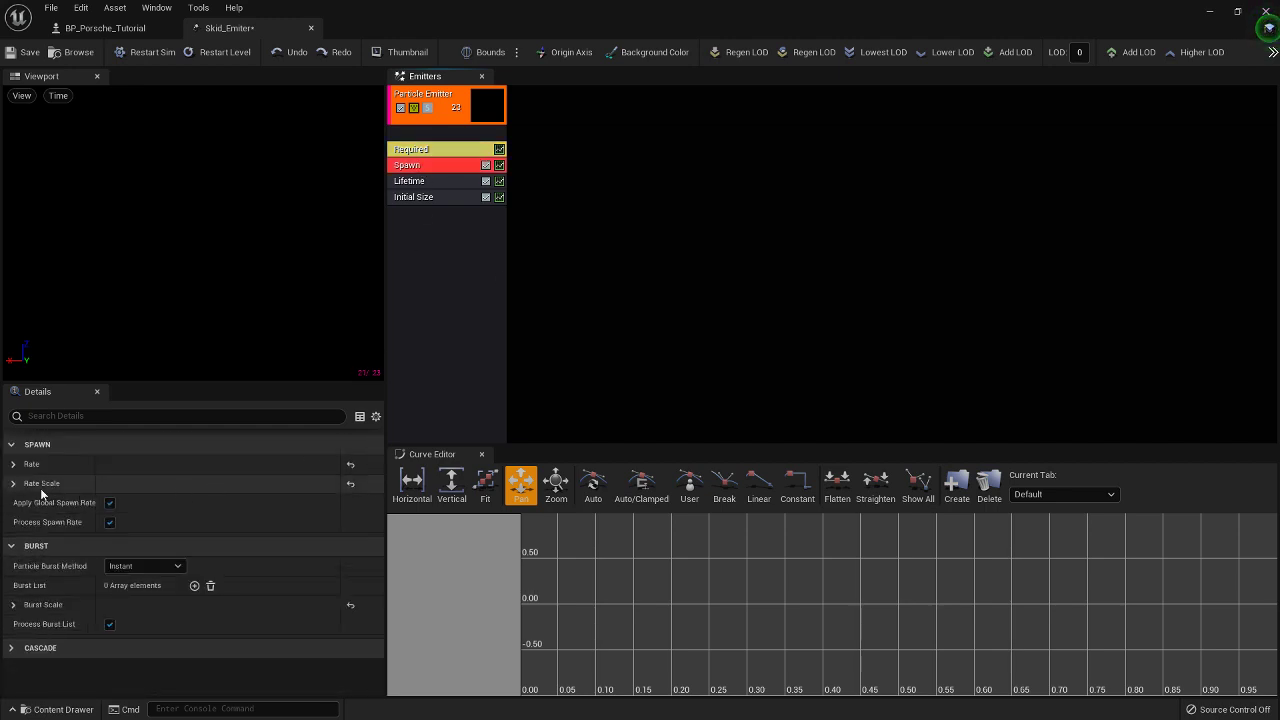
left_click(14, 465)
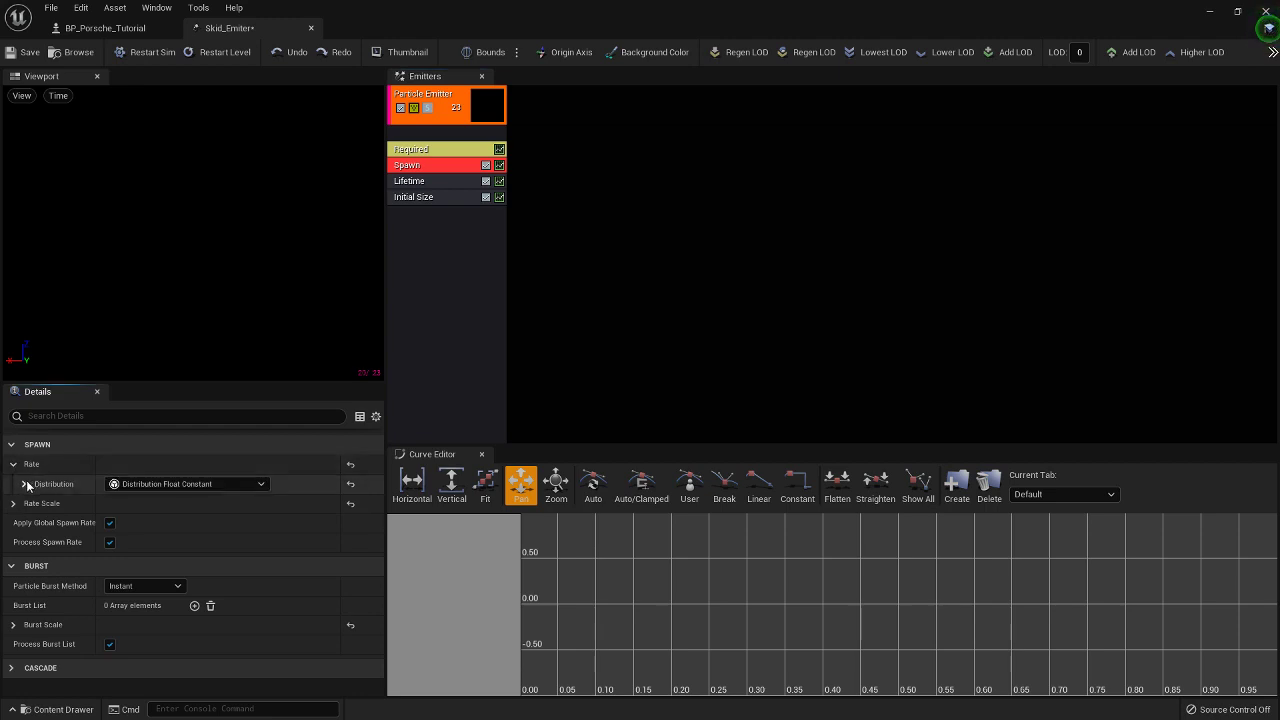
left_click(26, 484)
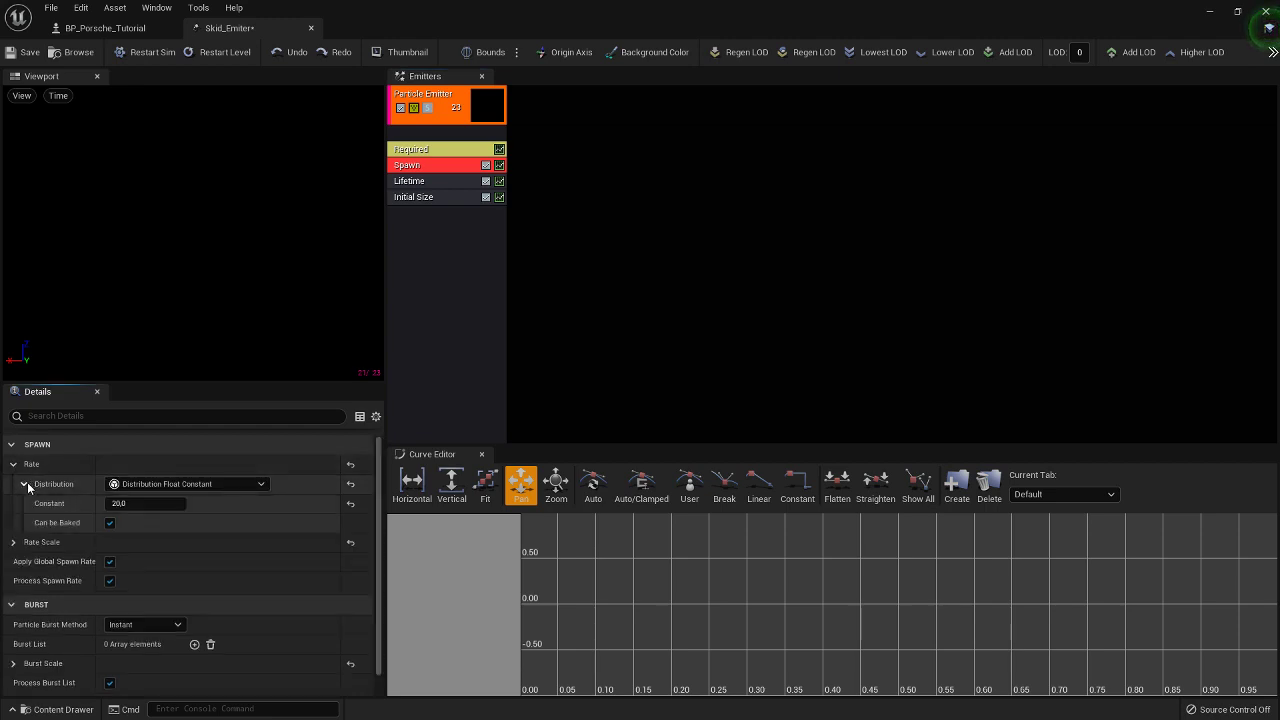
left_click(188, 484)
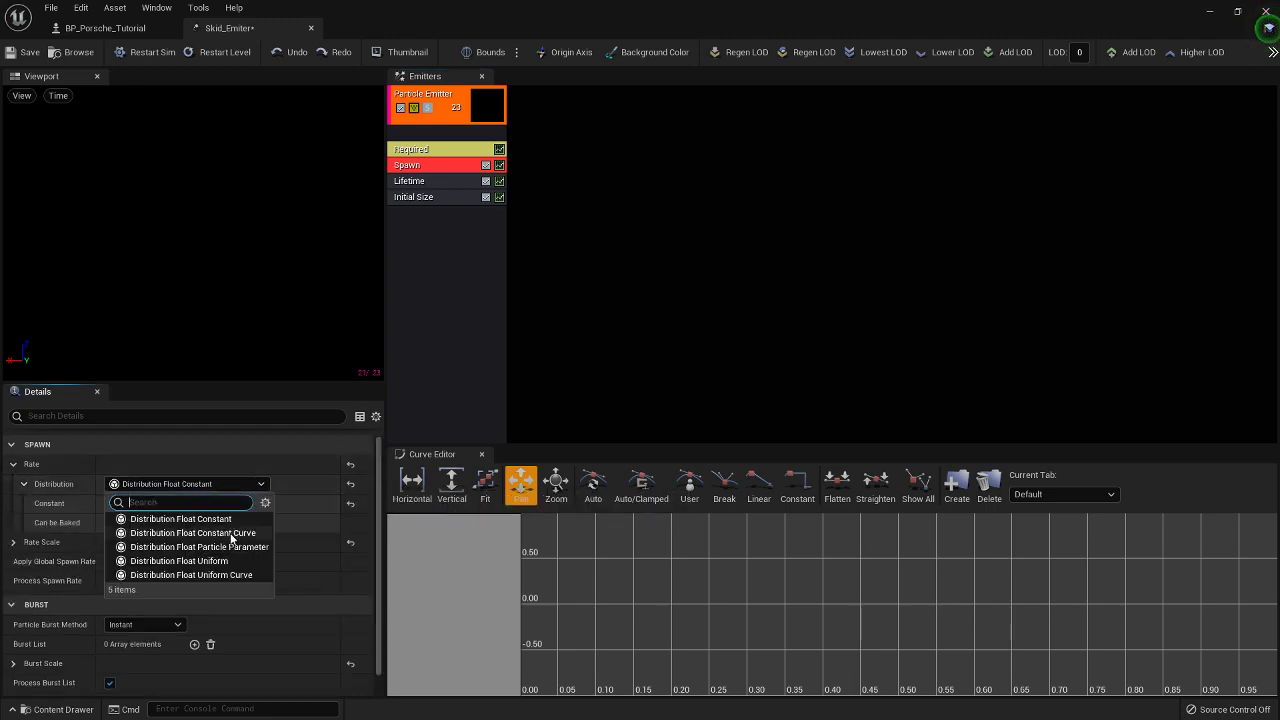
left_click(204, 560)
left_click(145, 503)
type("20")
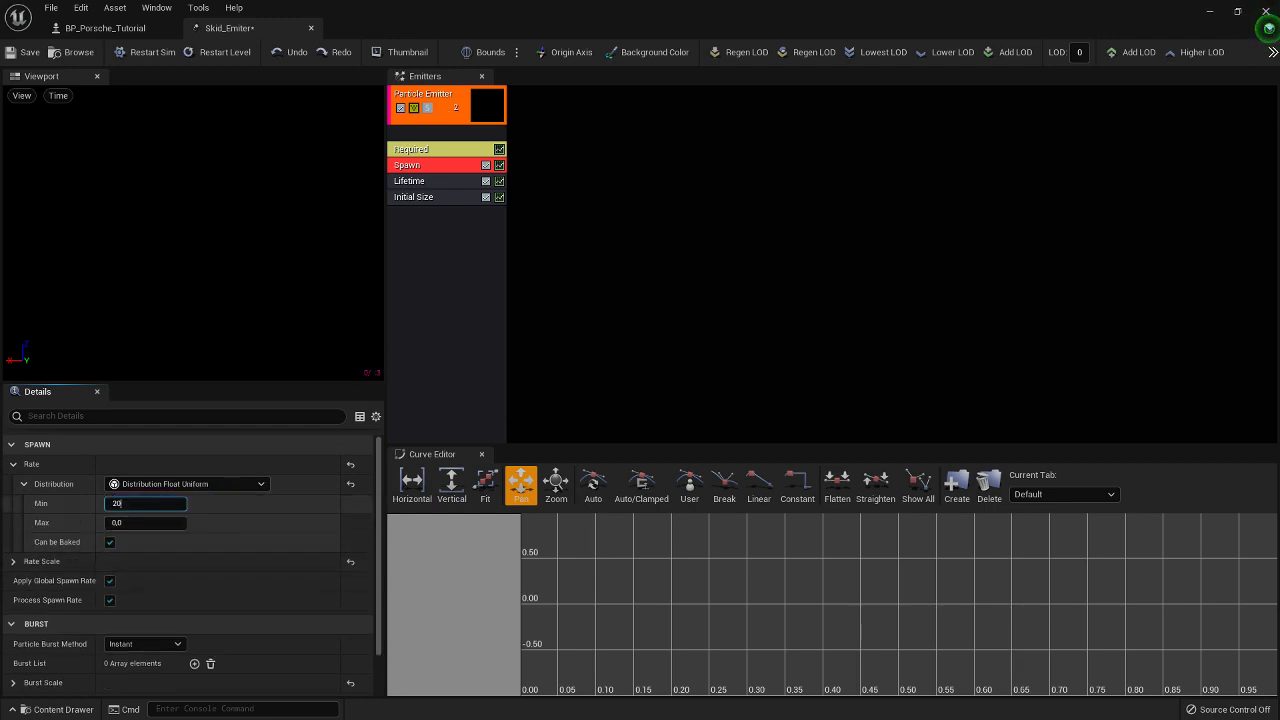
key("Tab")
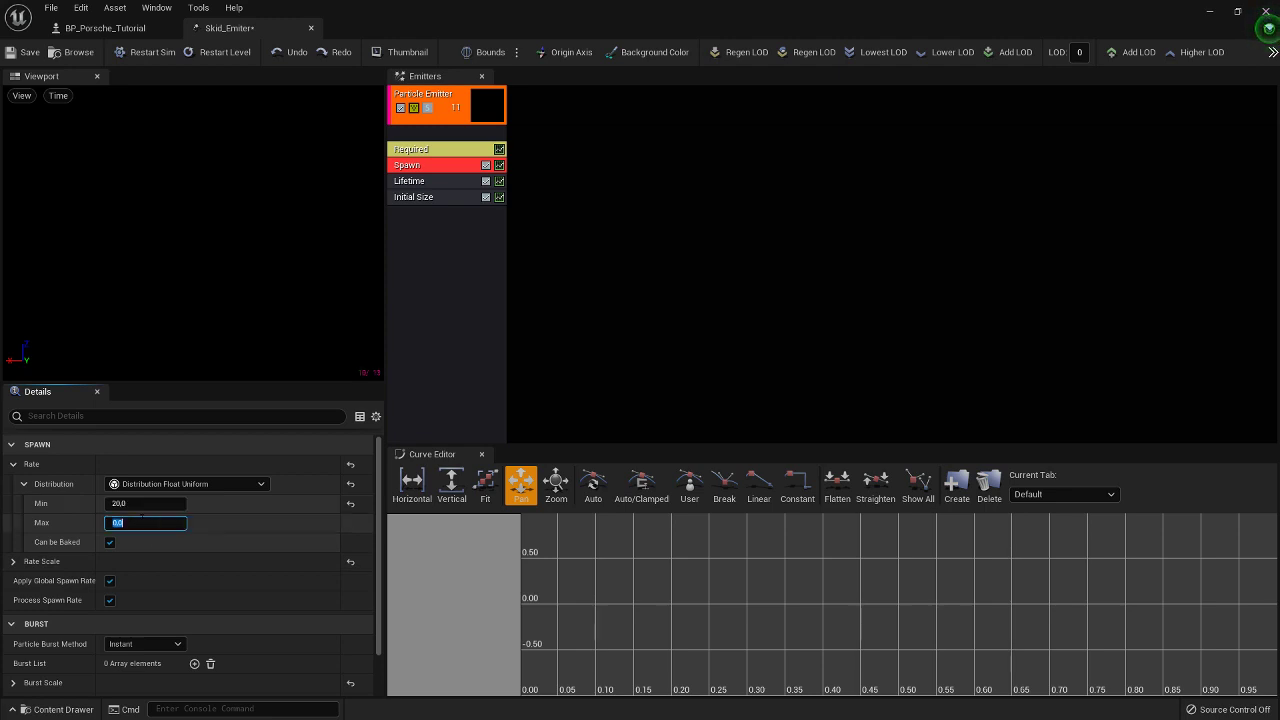
type("1")
key("Return")
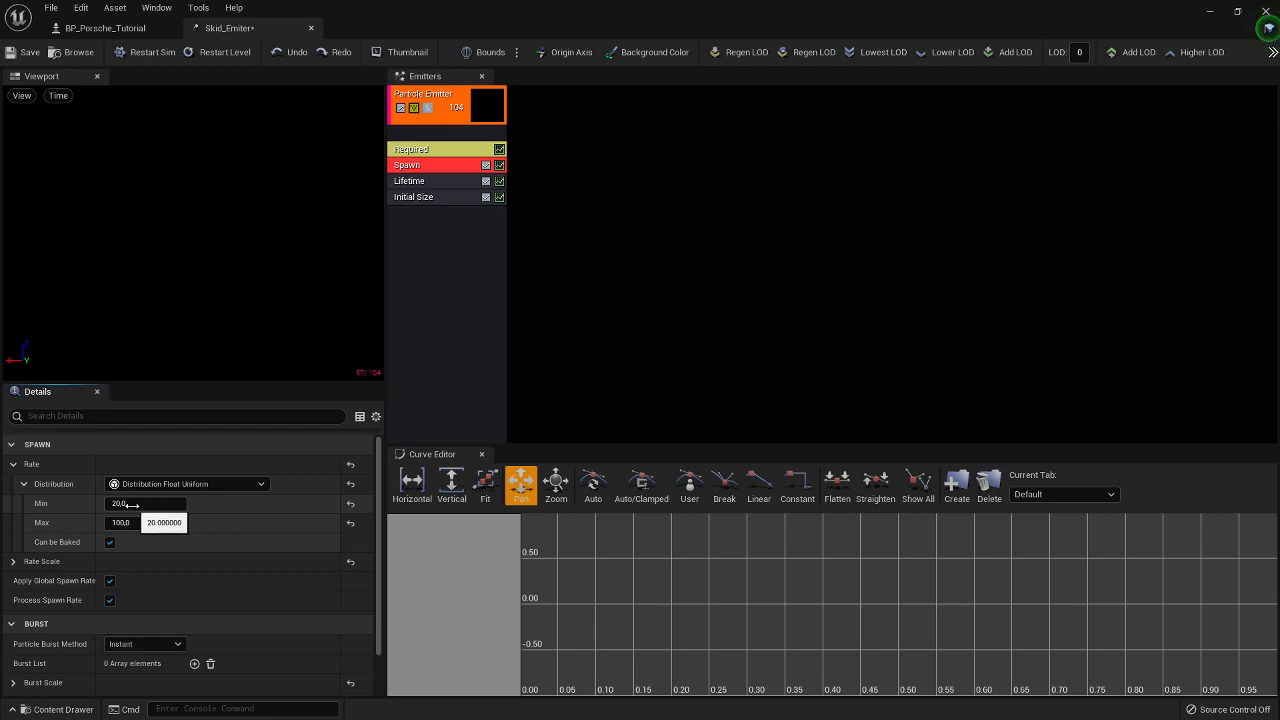
left_click(24, 484)
left_click(13, 464)
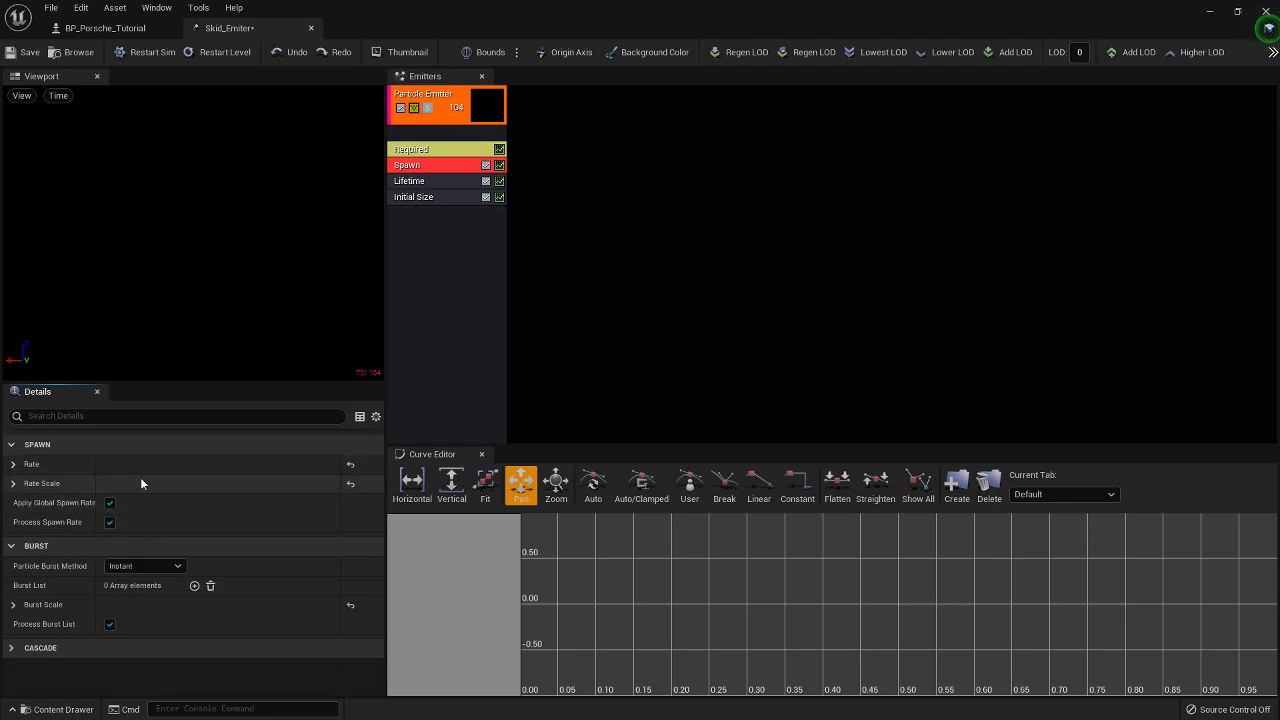
Switch the Lifetime module to a Distribution Float Constant with a value of 15
left_click(430, 182)
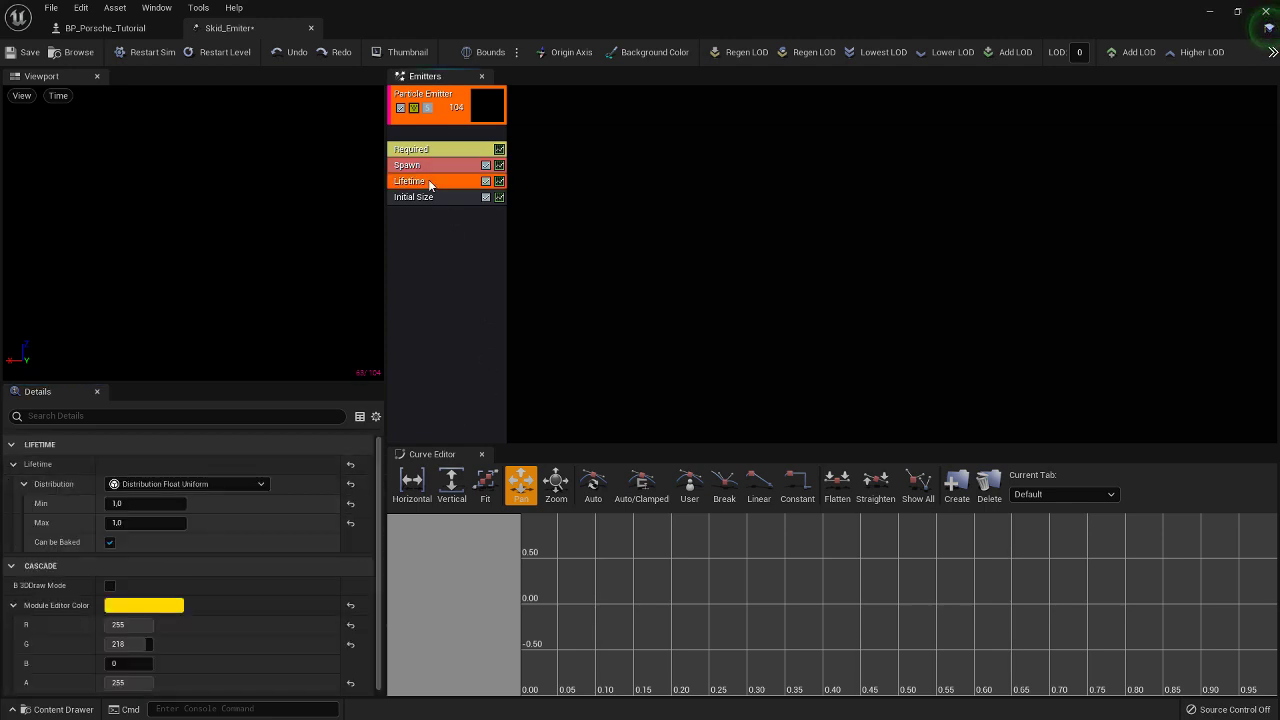
left_click(140, 503)
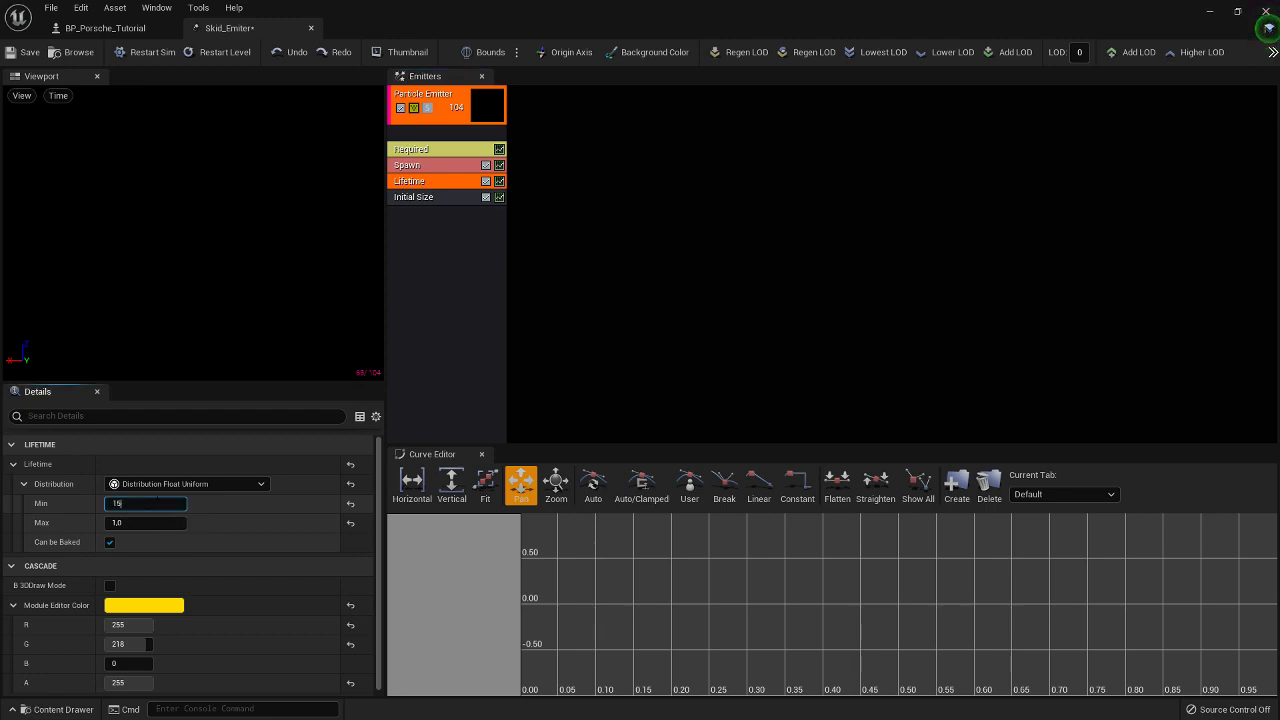
left_click(185, 484)
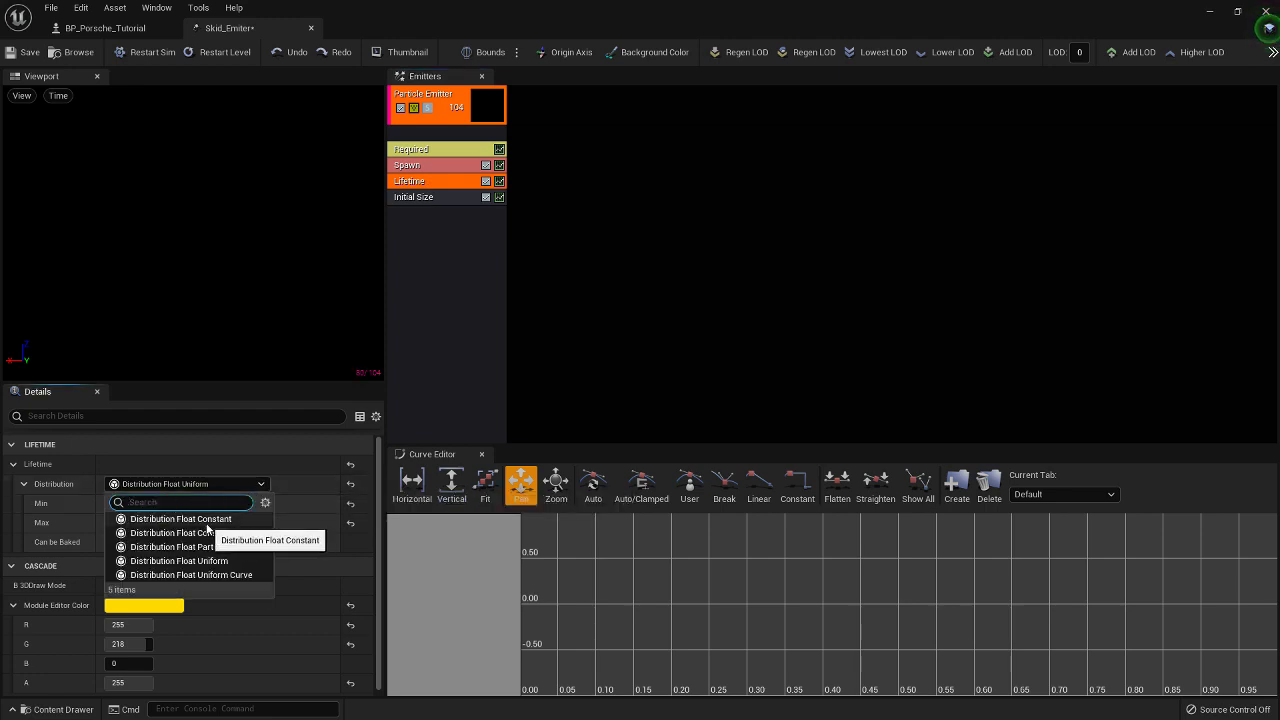
left_click(185, 519)
left_click(140, 504)
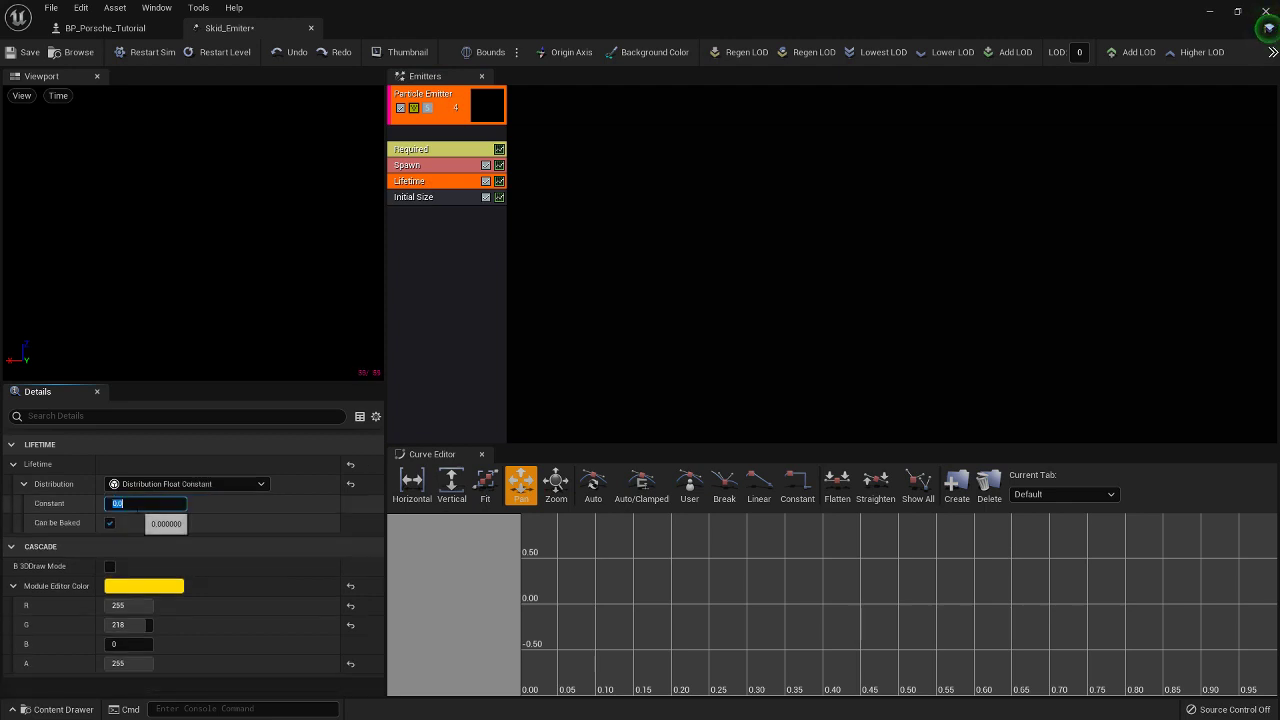
type("15")
key("Return")
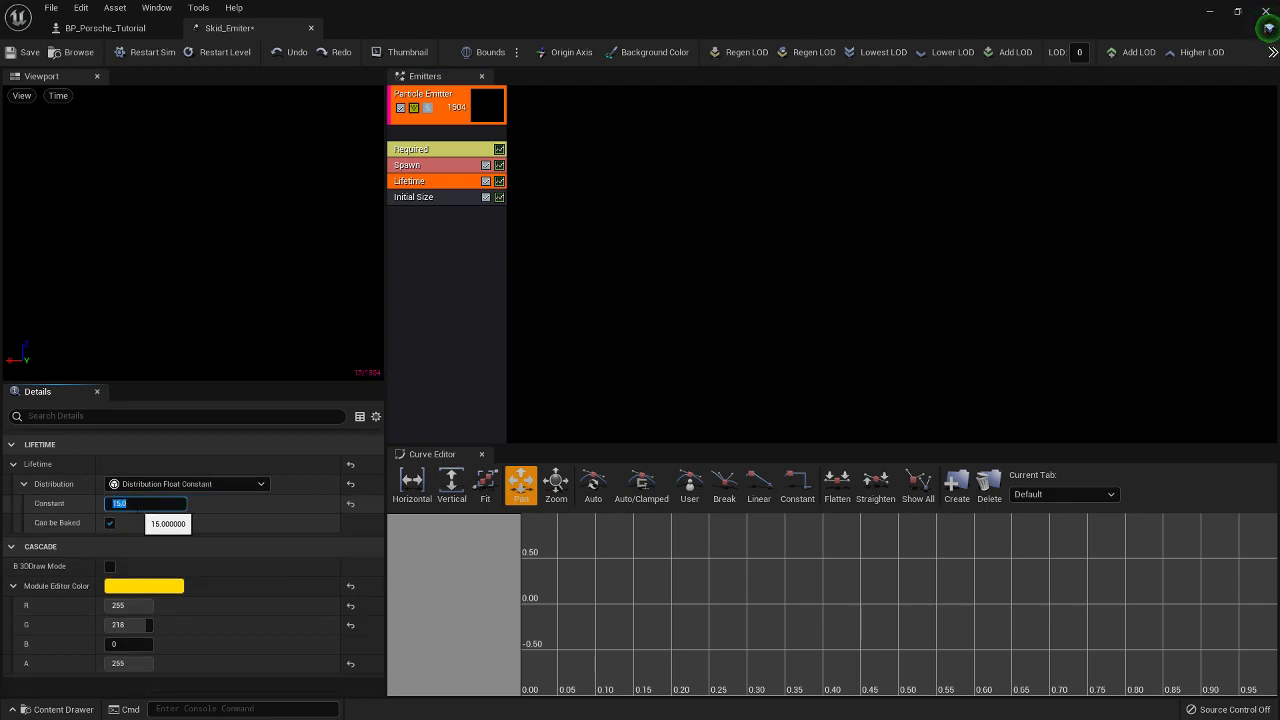
key("Right")
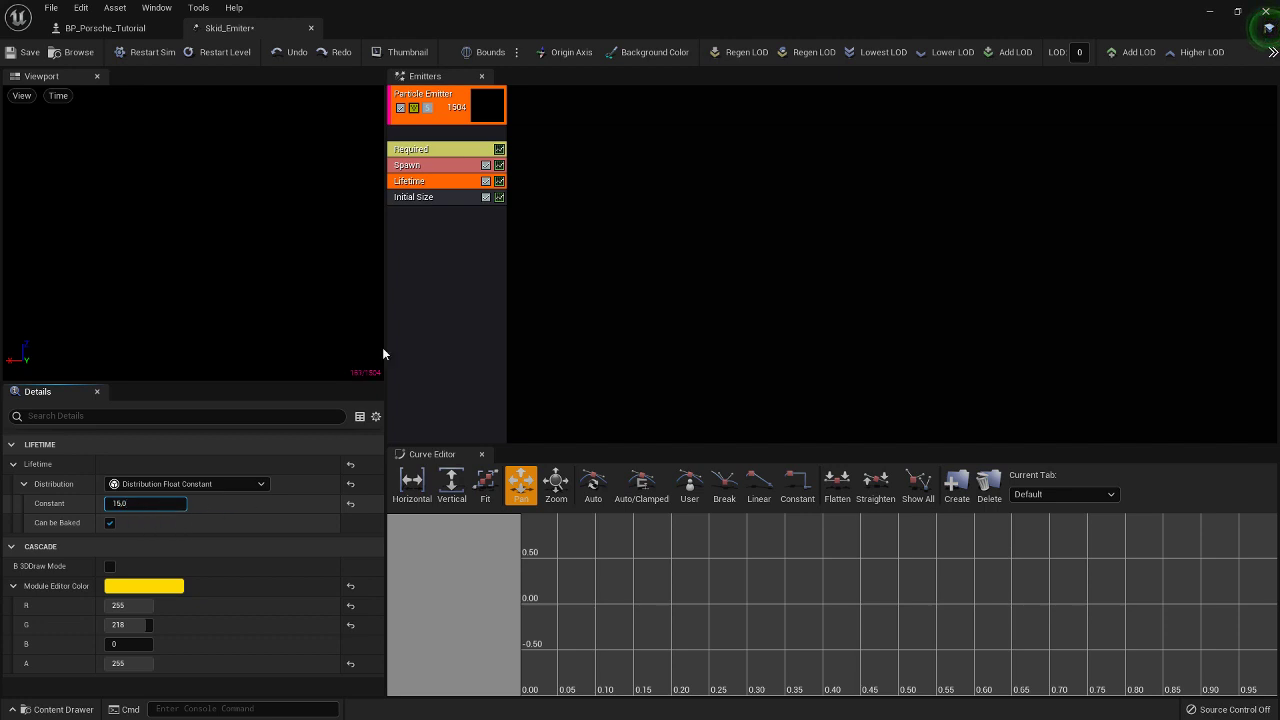
left_click(437, 196)
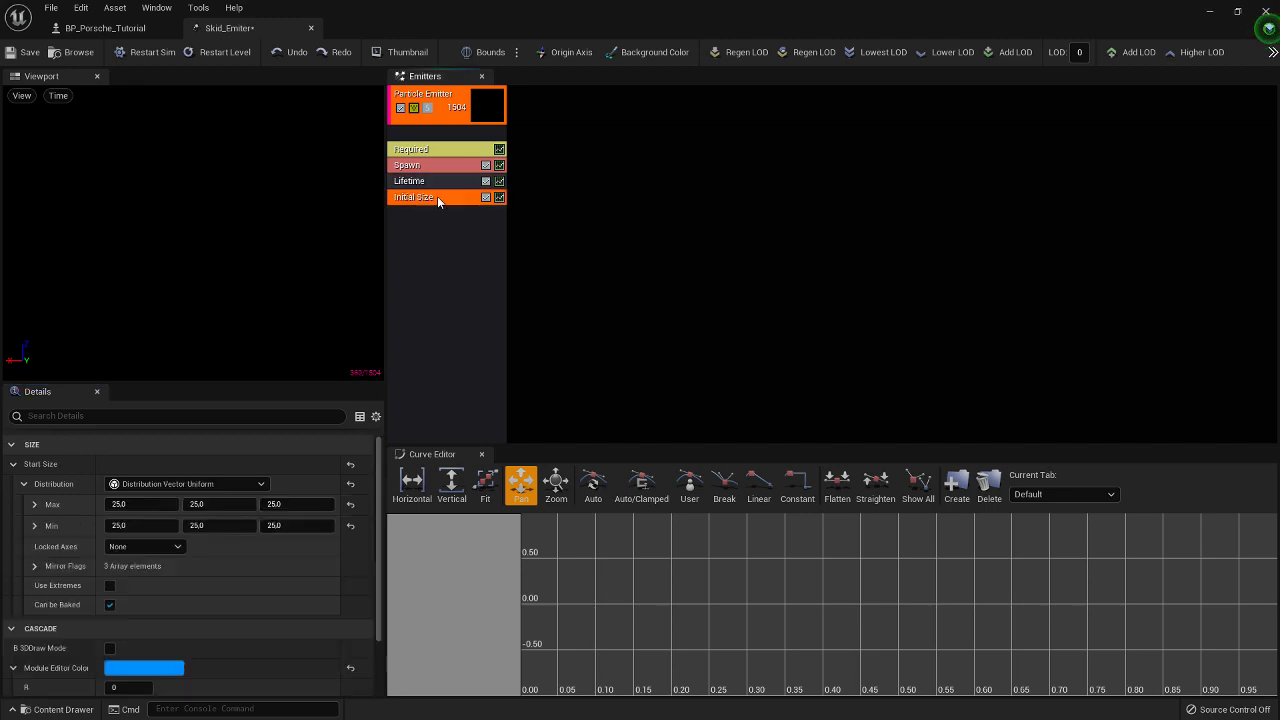
Make Initial Size's Start Size a Distribution Vector Constant of X 15, Y 15, Z 1
left_click(162, 486)
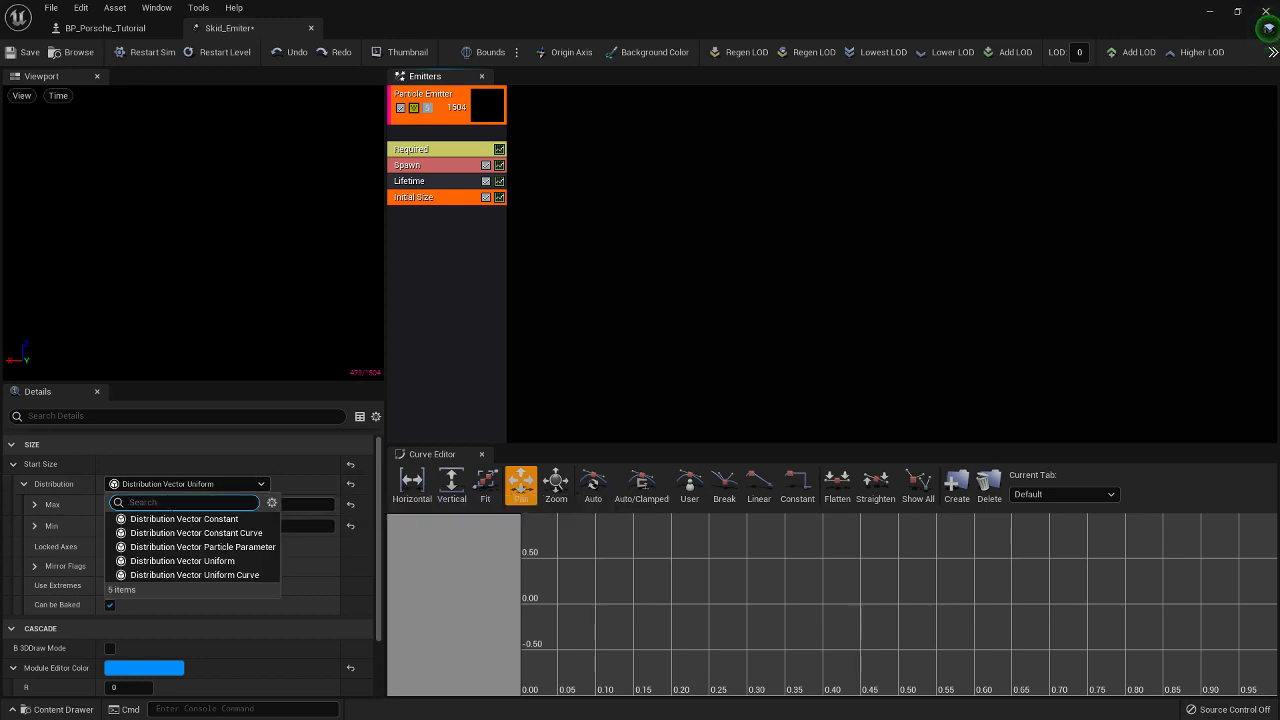
left_click(180, 518)
left_click(150, 504)
type("15")
key("Return")
left_click(220, 504)
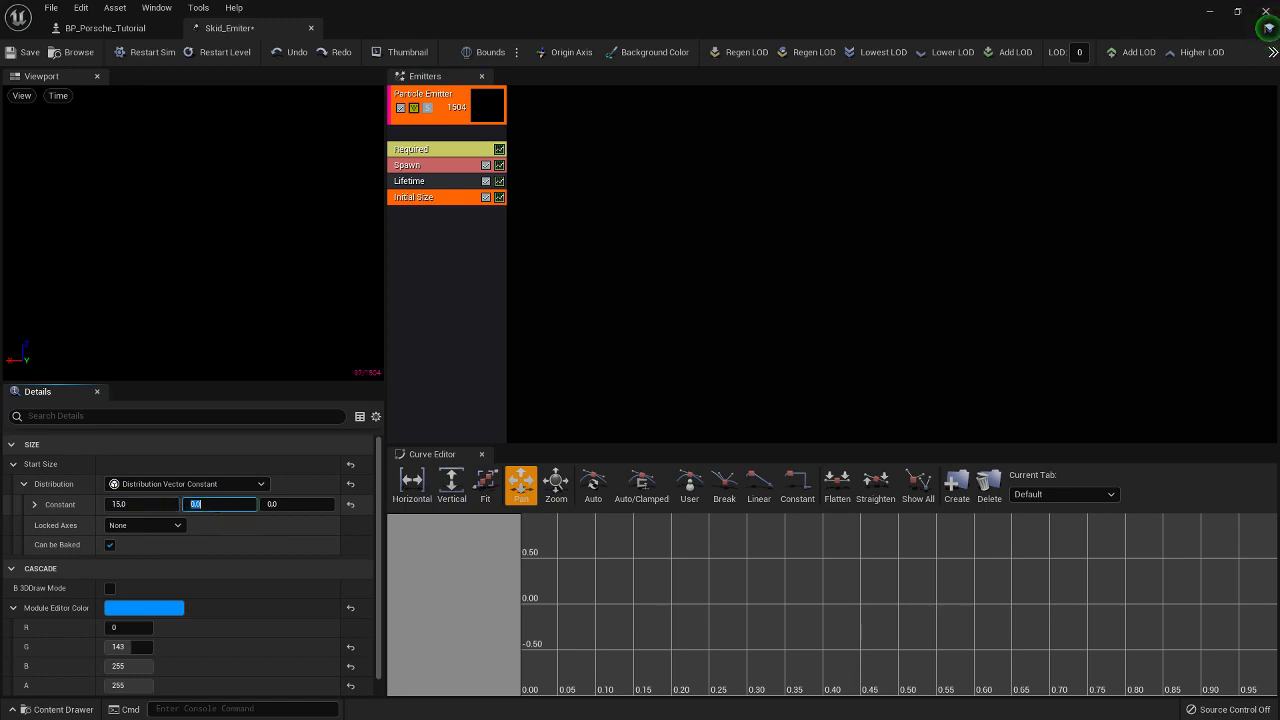
type("15")
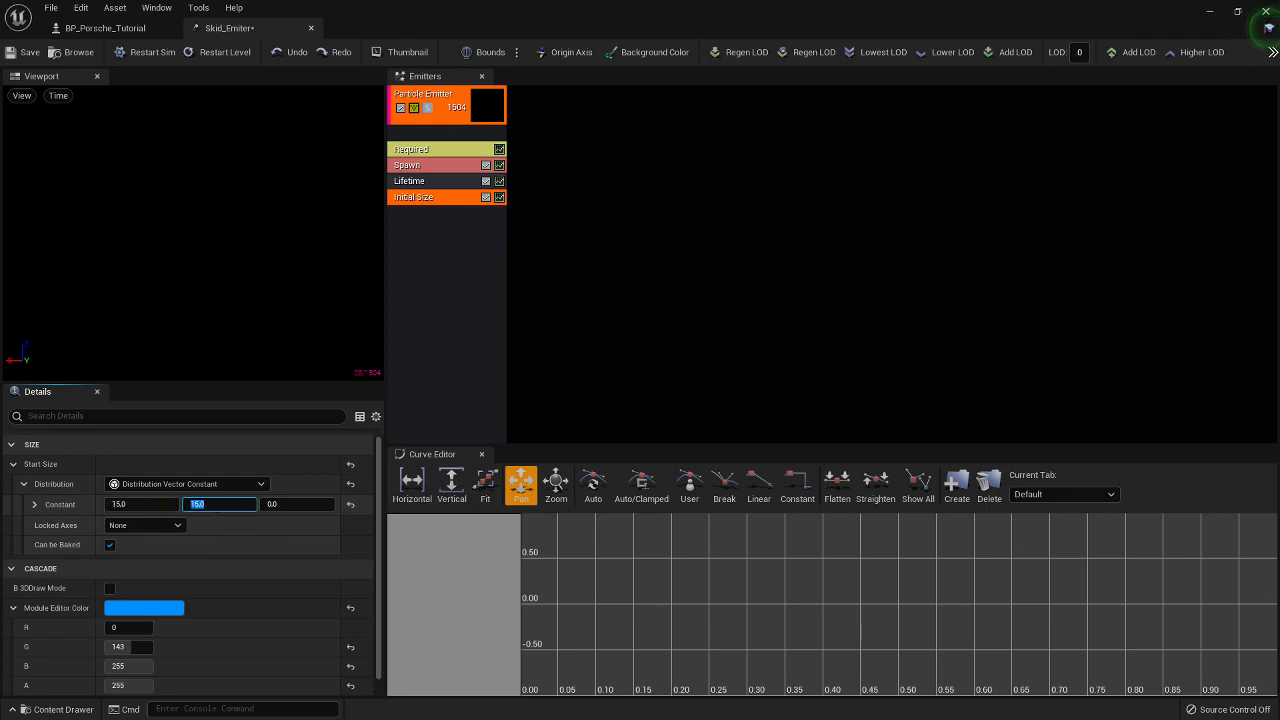
left_click(304, 510)
type("1")
key("Return")
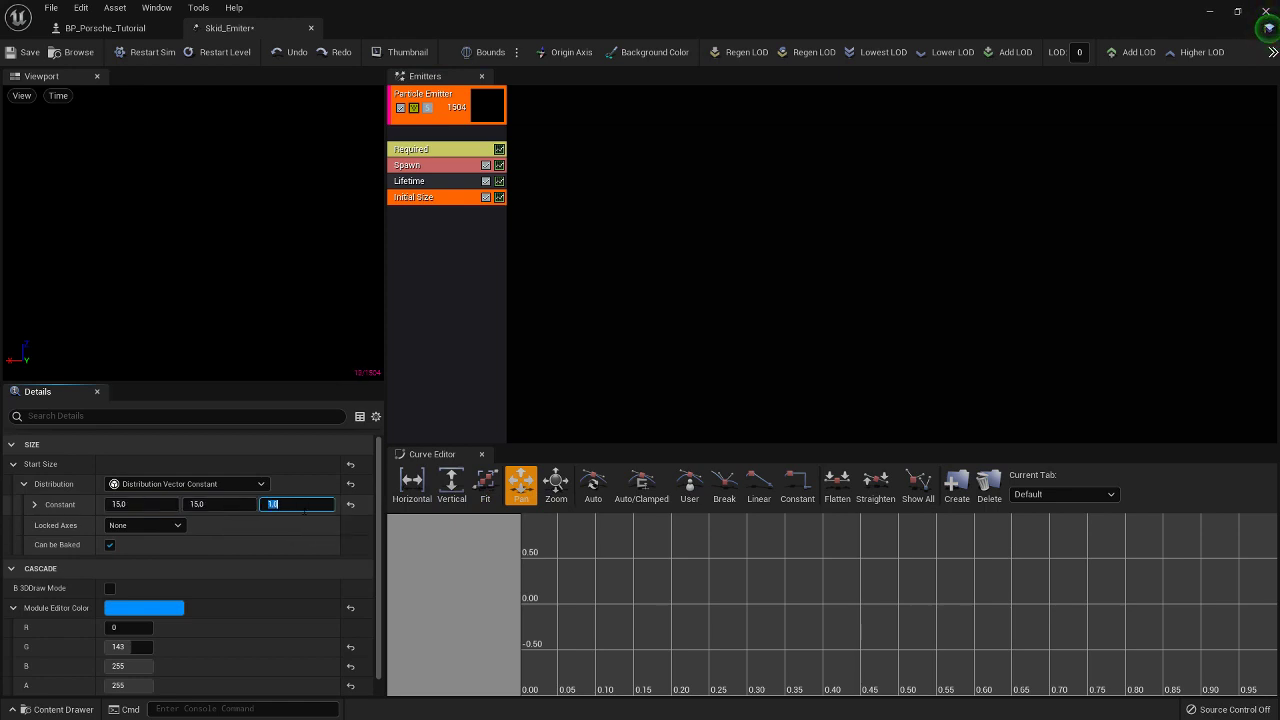
left_click(23, 484)
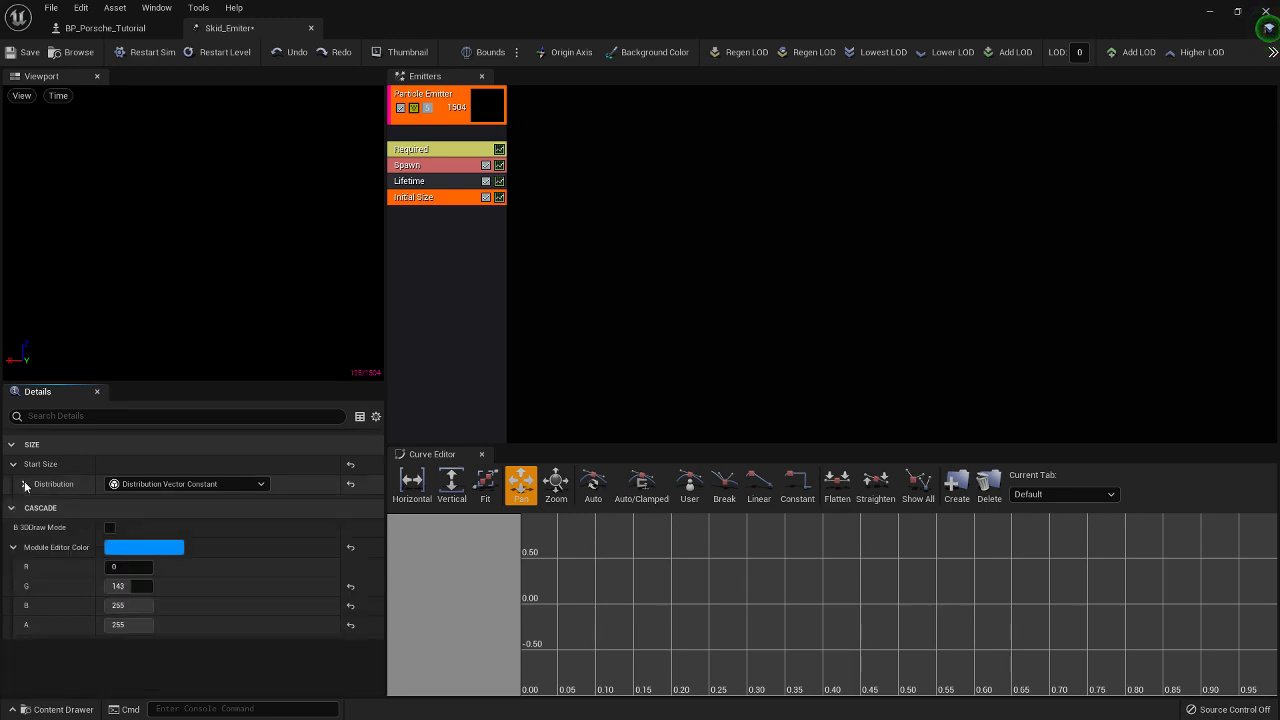
left_click(460, 259)
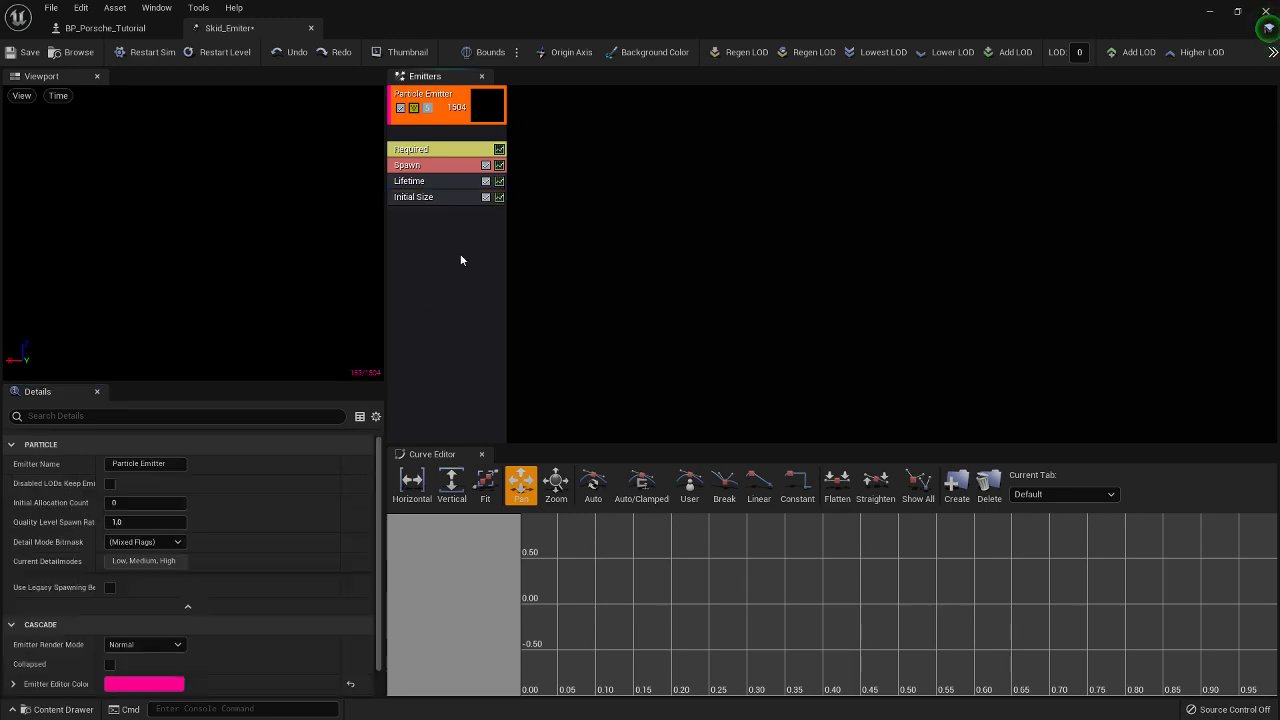
Save the Skid_Emiter asset, close its editor and minimise the Blueprint editor
left_click(21, 53)
left_click(311, 29)
left_click(1208, 11)
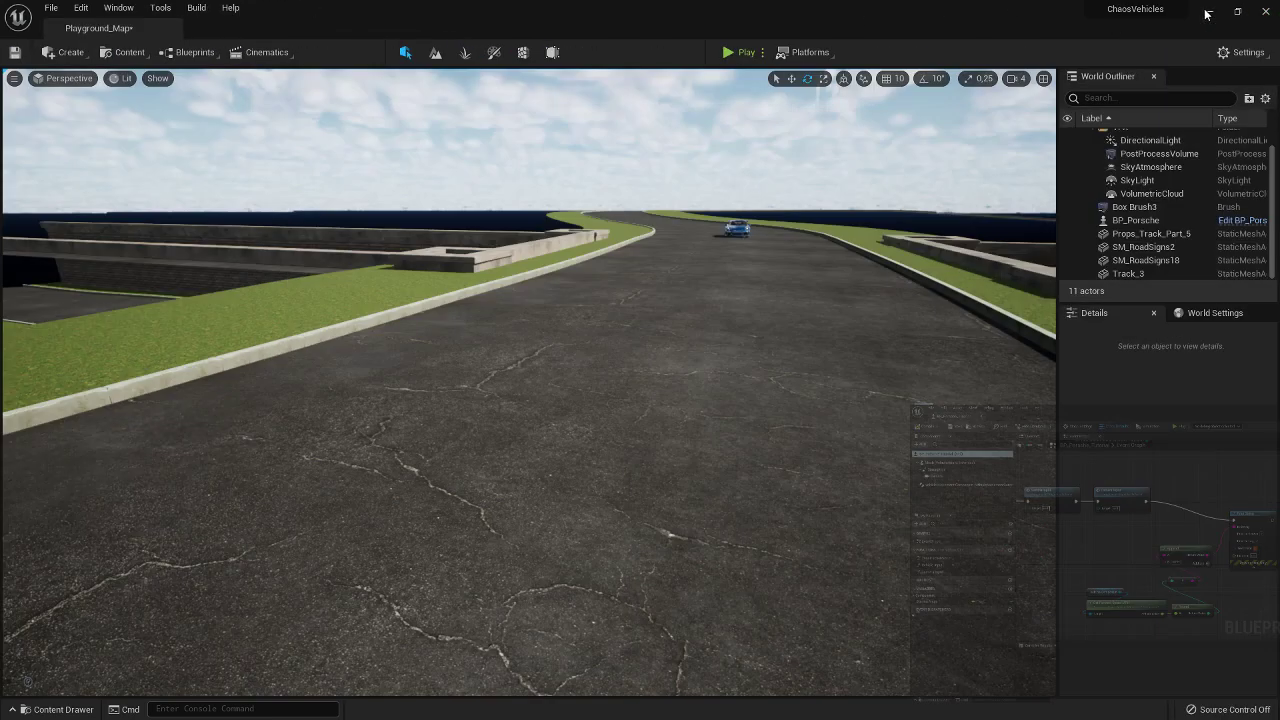
Drag Skid_Emiter from the Content Drawer onto the road and slide it along with the translate gizmo
left_click(66, 709)
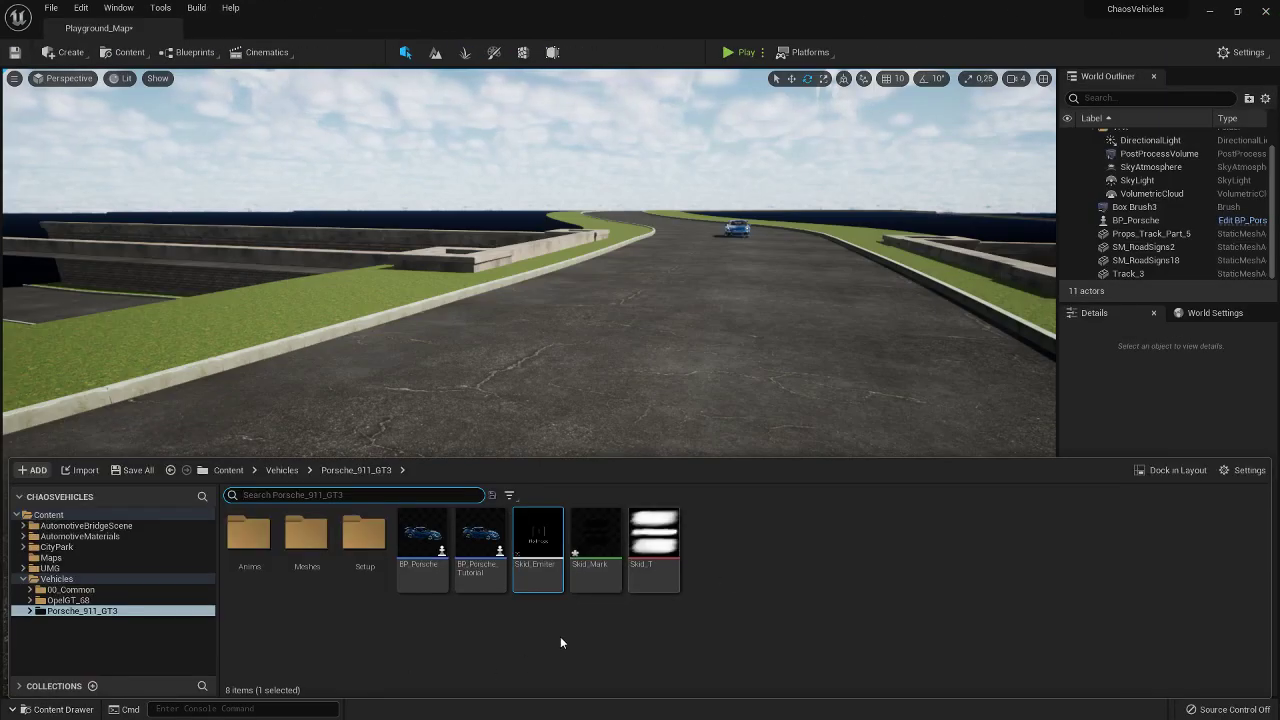
left_click_drag(543, 571, 689, 407)
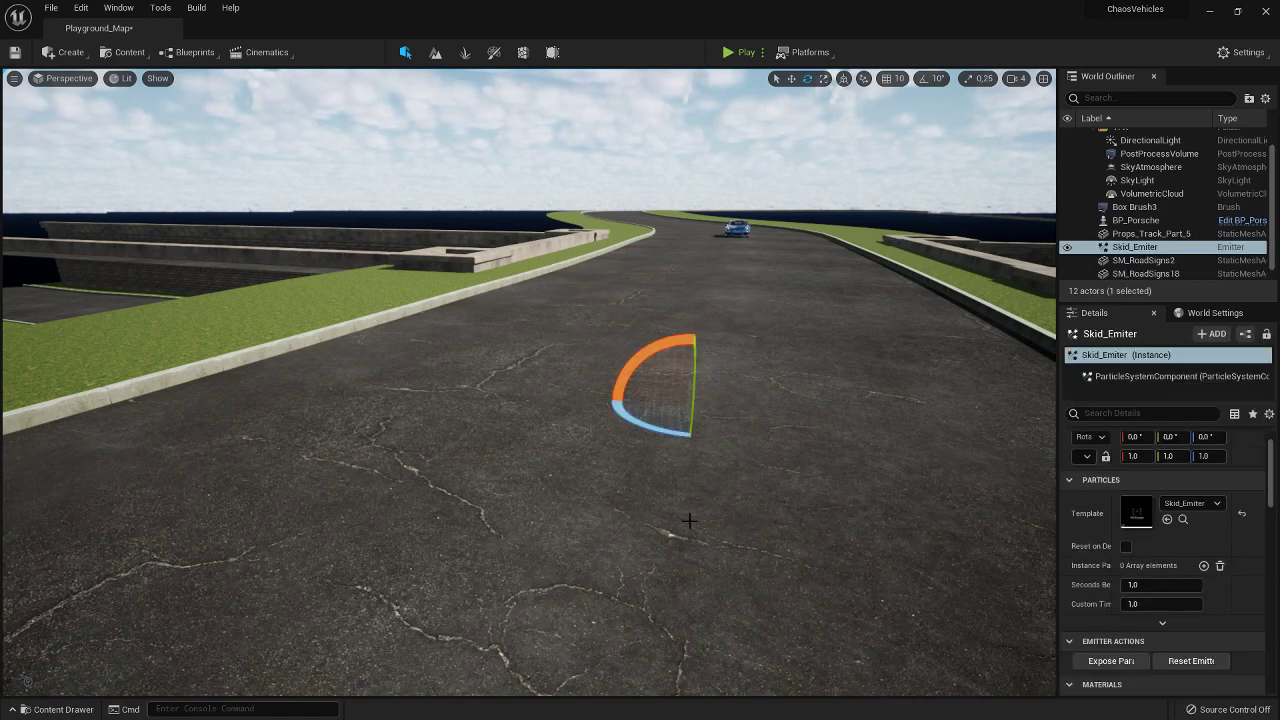
left_click(791, 78)
left_click_drag(677, 409, 605, 408)
Reopen Skid_Emiter in the particle editor, close it, and browse to the 00_Common folder
left_click(70, 709)
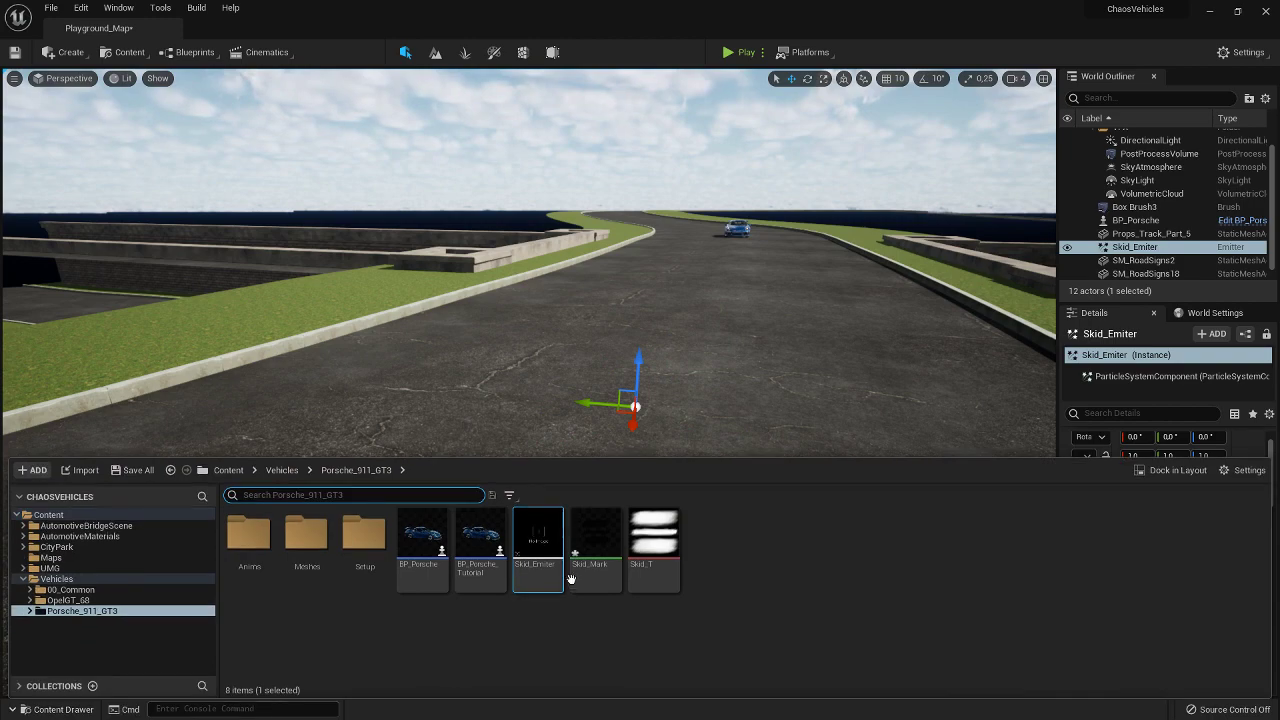
double_click(538, 555)
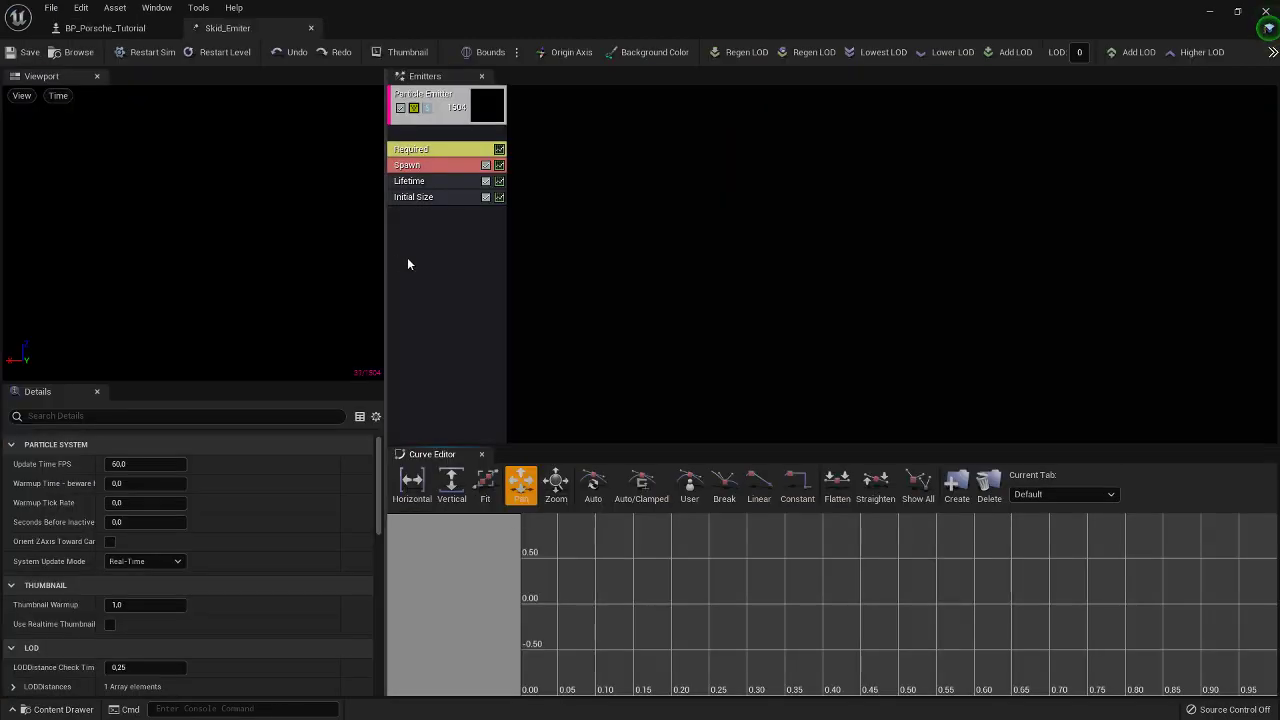
left_click(1265, 10)
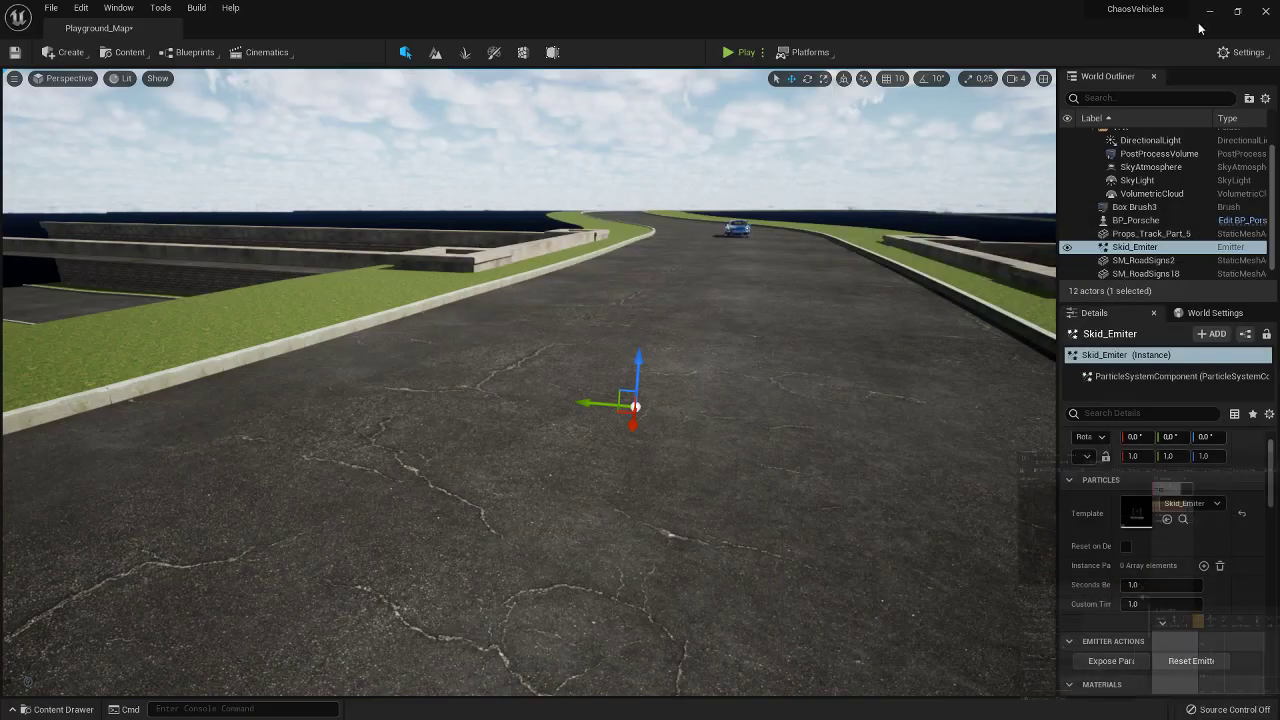
left_click(63, 709)
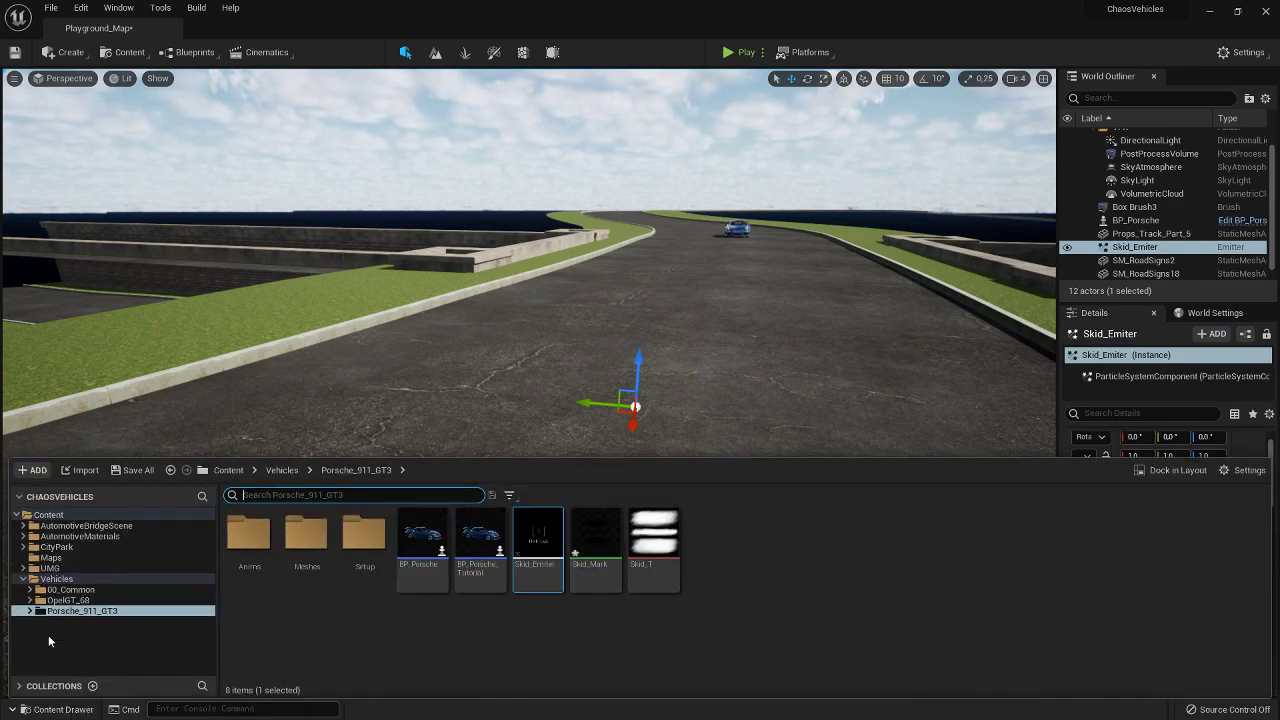
left_click(60, 589)
Open PS_Skid, inspect its Ribbon Data module, then go back to the Skid_Emiter tab
double_click(484, 538)
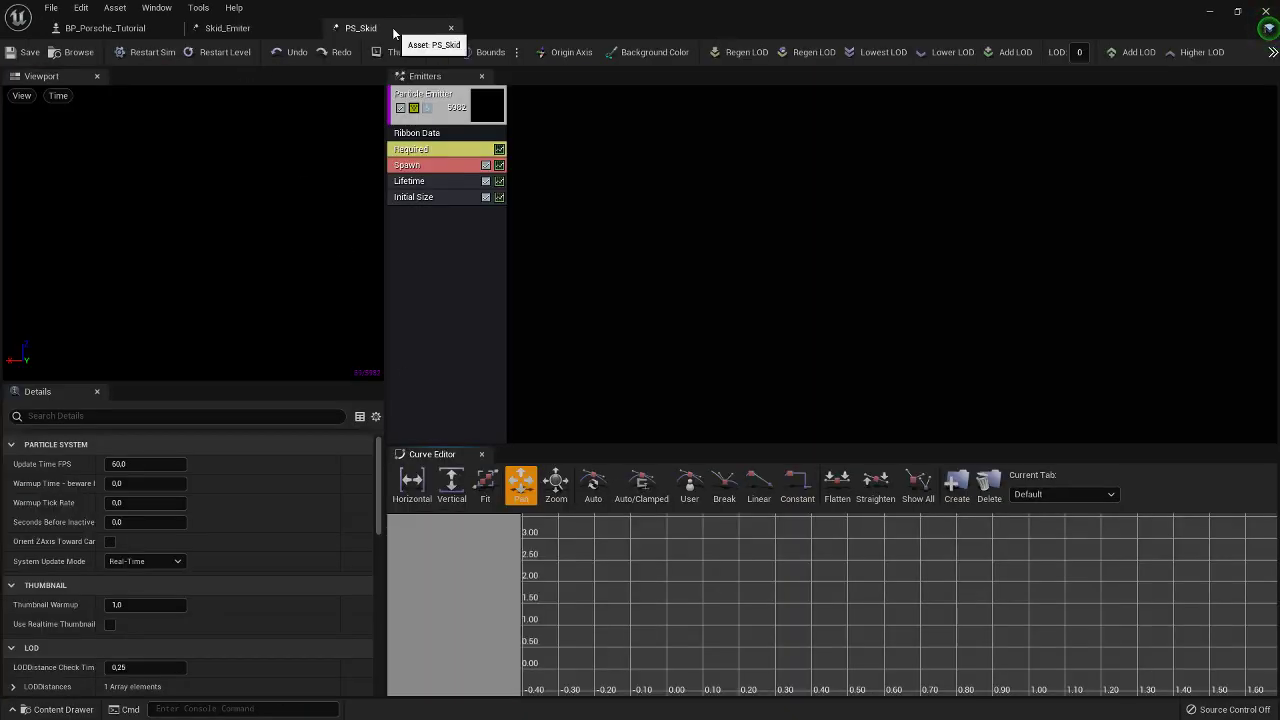
left_click(441, 138)
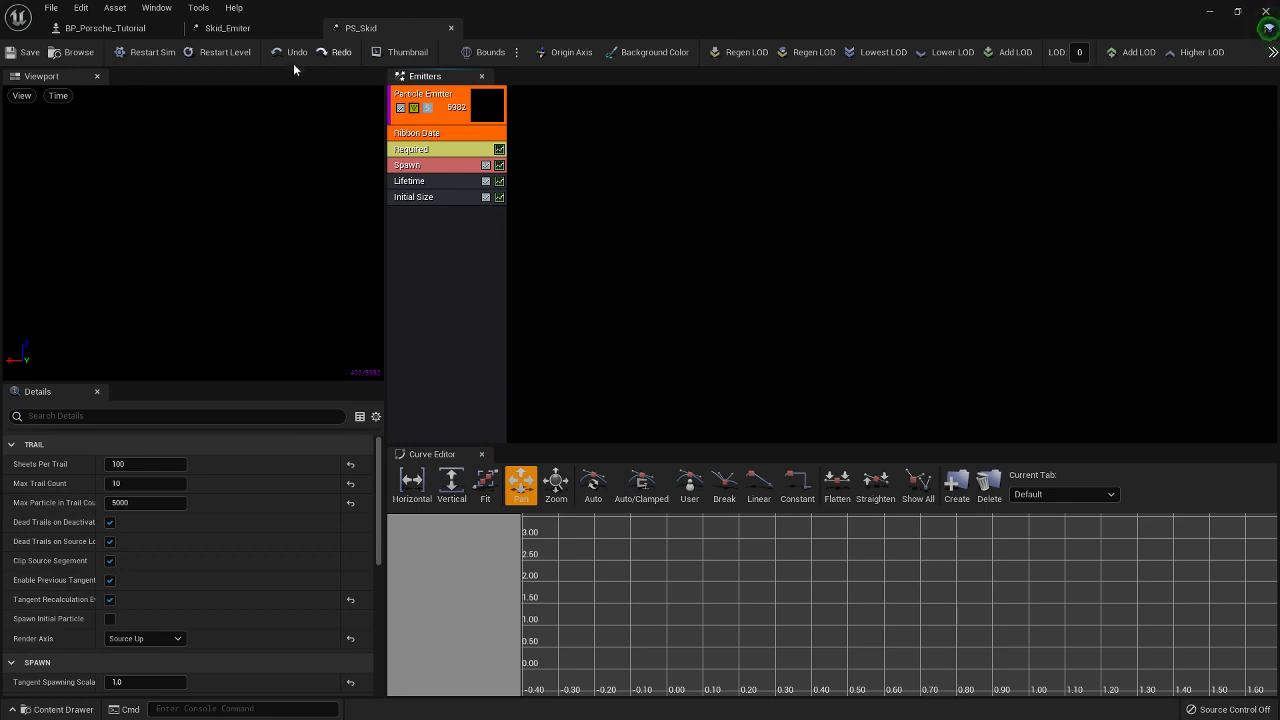
left_click(262, 28)
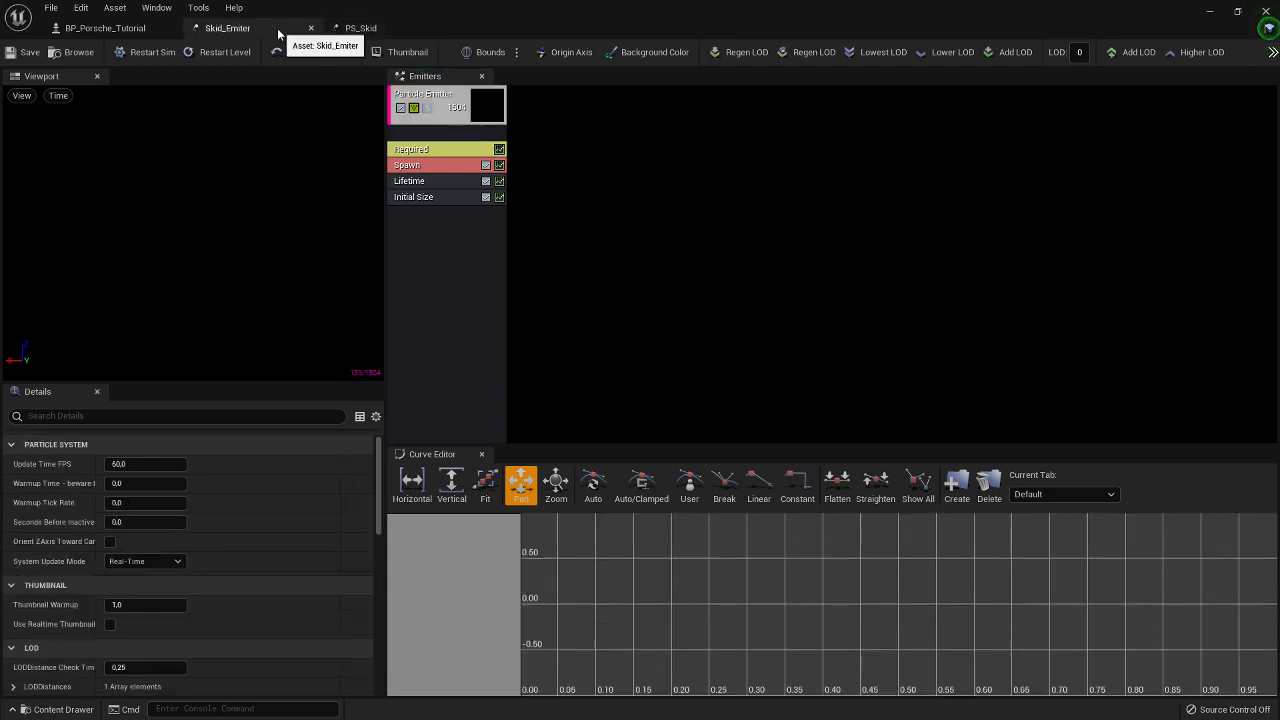
Add a Ribbon Data module to the Skid_Emitter's emitter and return to its tab
right_click(430, 240)
mouse_move(479, 505)
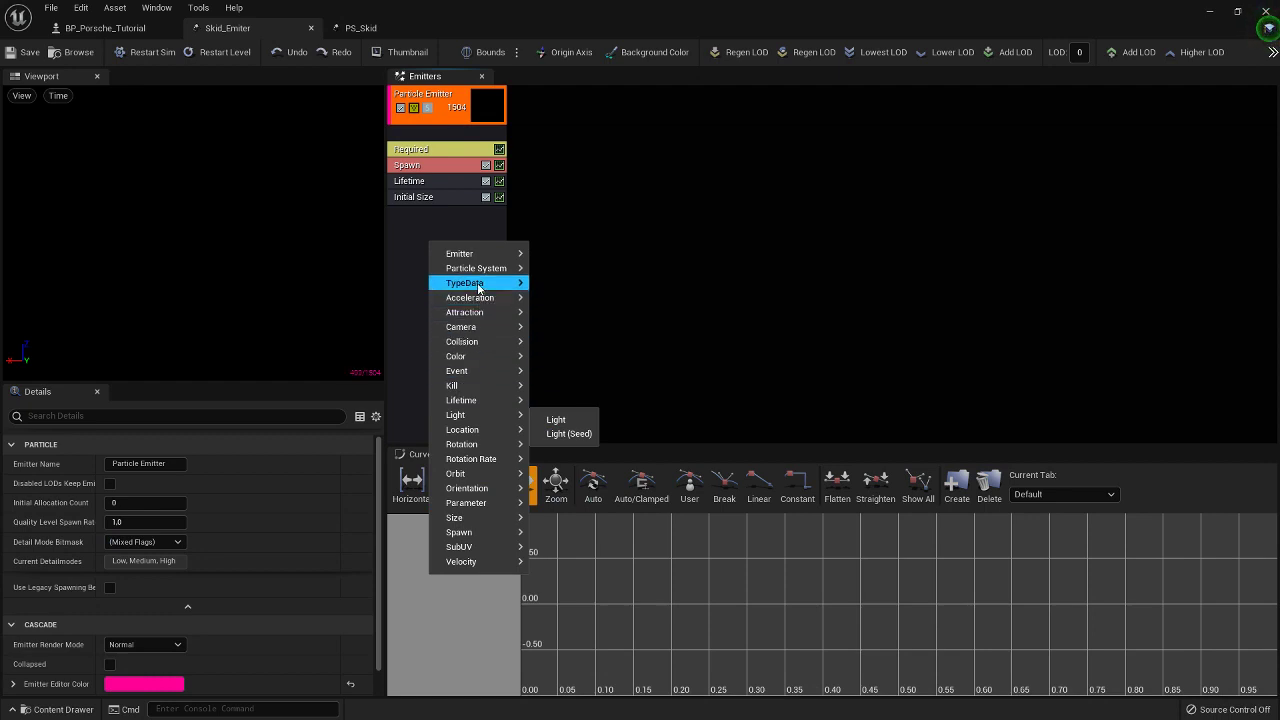
mouse_move(470, 287)
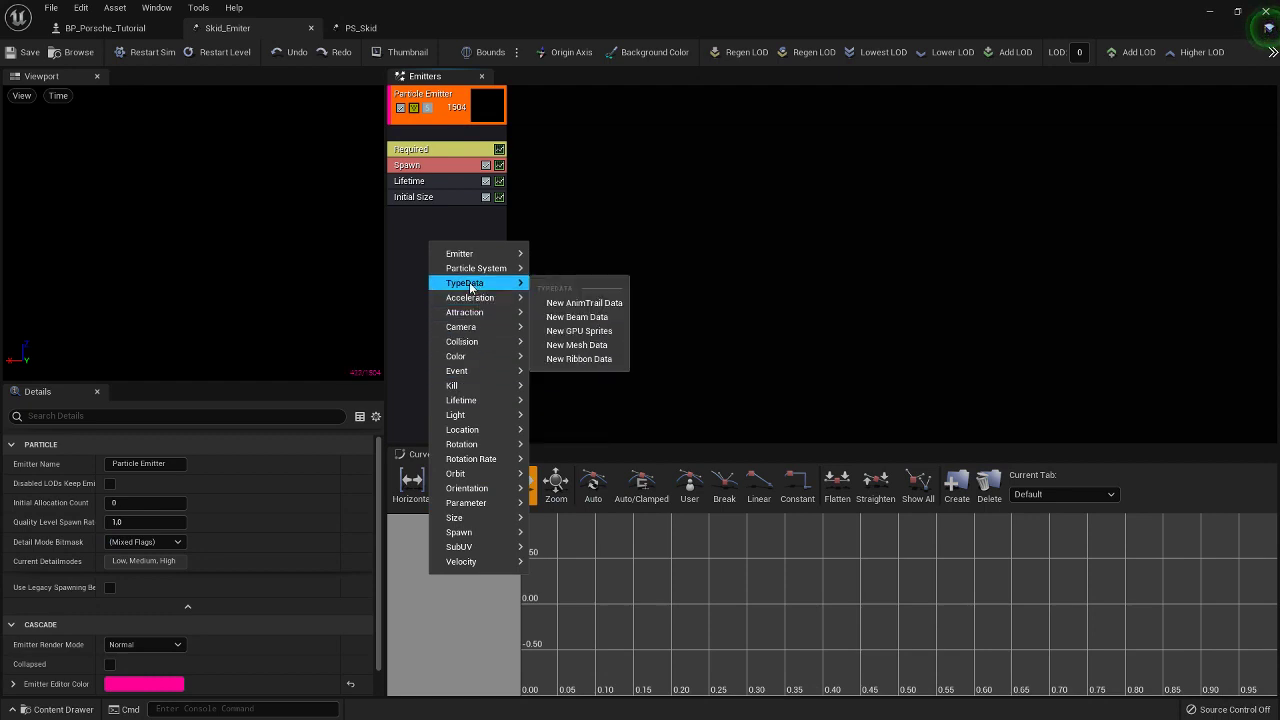
left_click(577, 359)
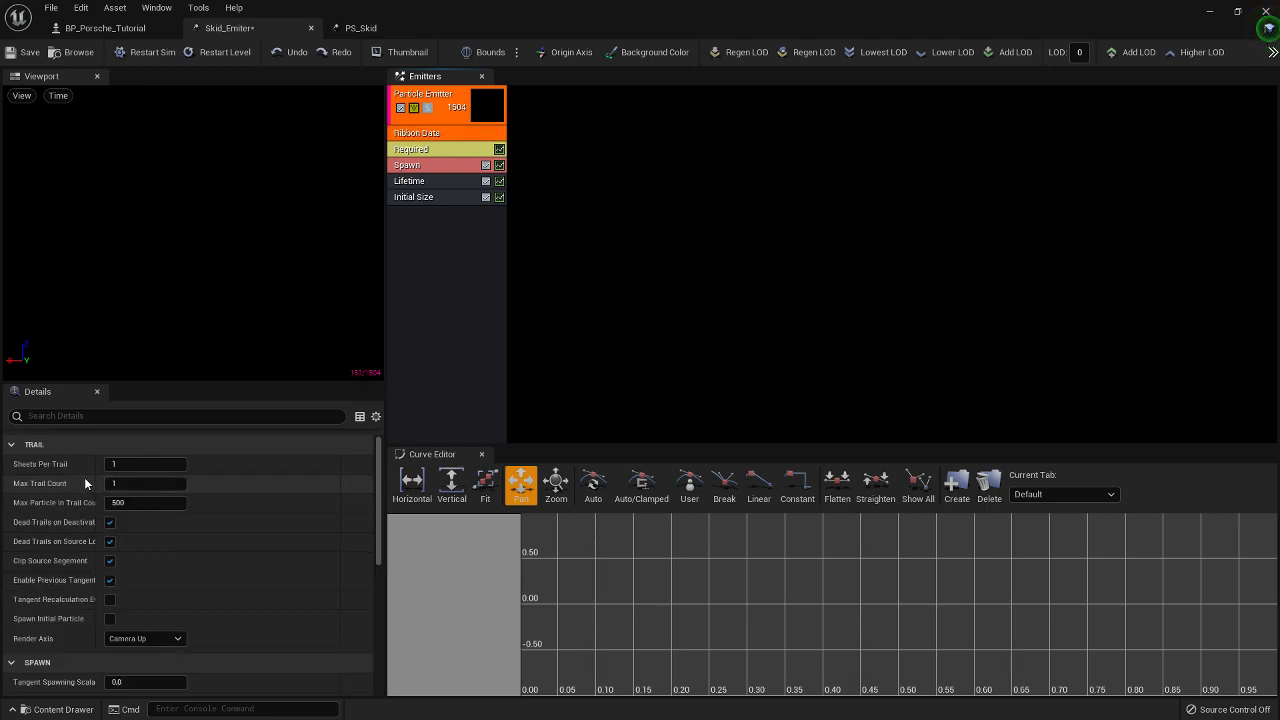
left_click(383, 30)
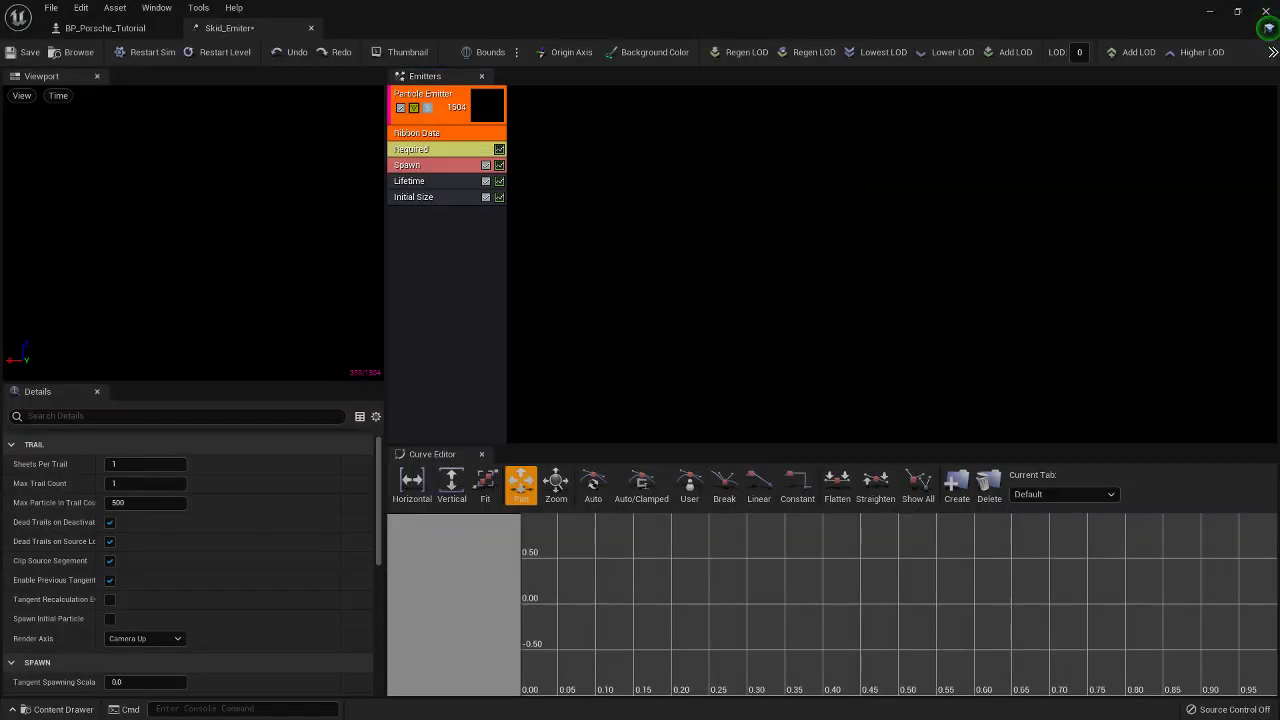
Set Ribbon Data to 100 sheets per trail, Max Trail Count 10 and 5000 particles per trail
left_click(140, 464)
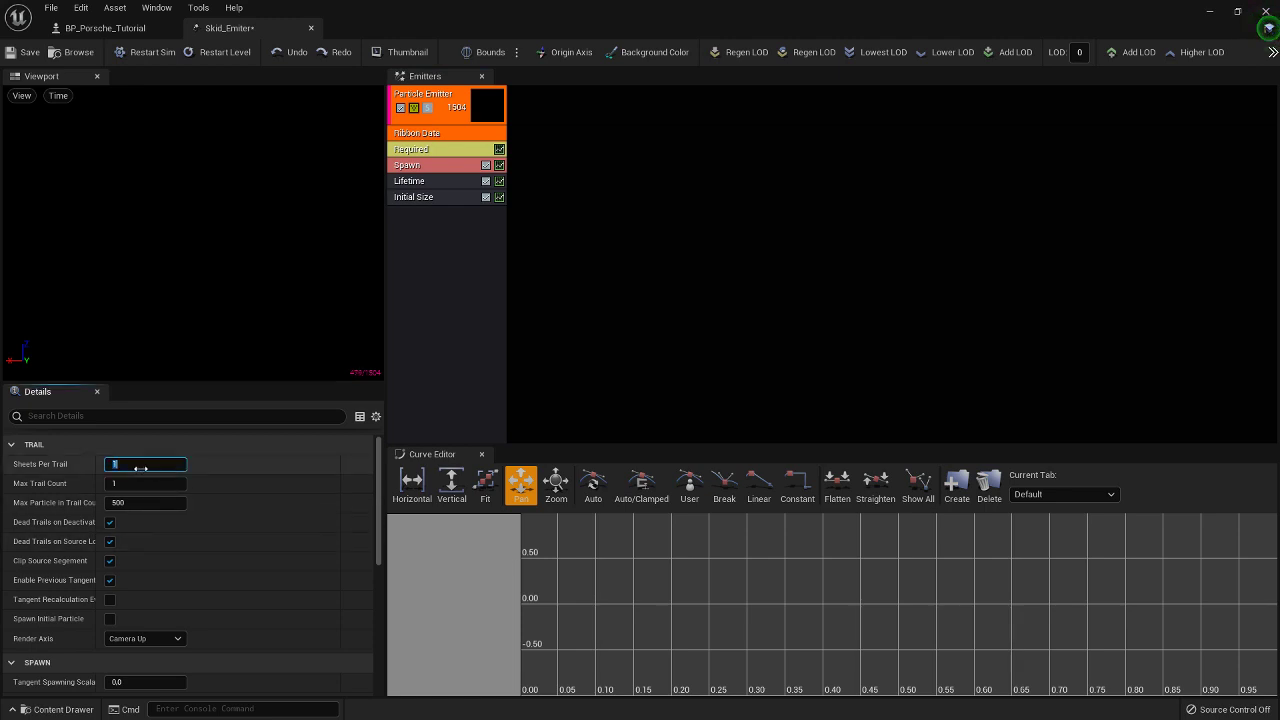
key("Return")
left_click(134, 484)
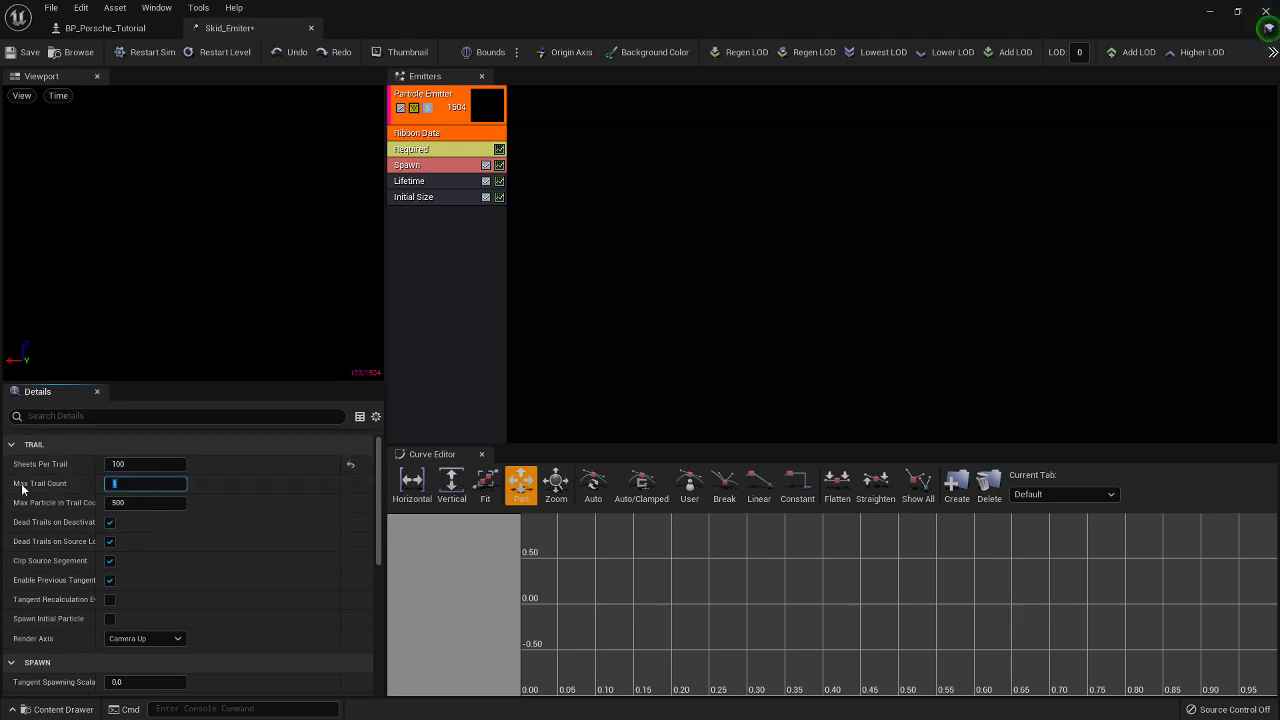
type("10")
key("Return")
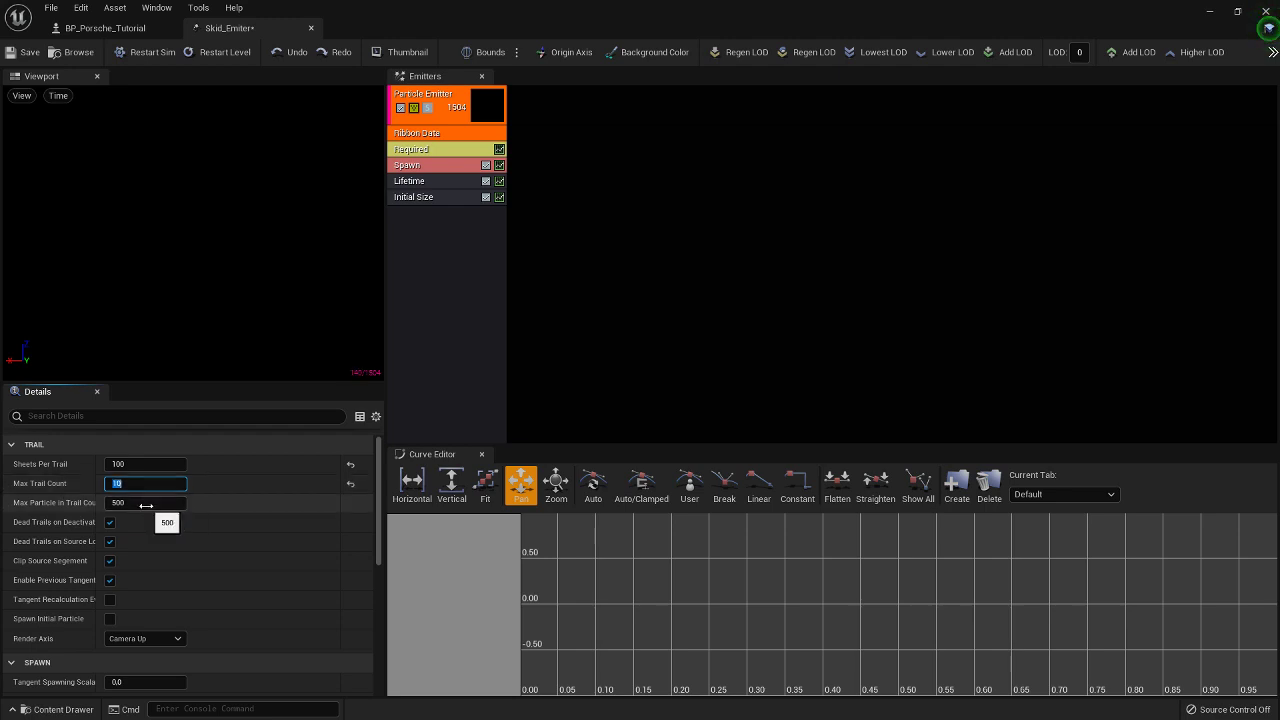
left_click(146, 504)
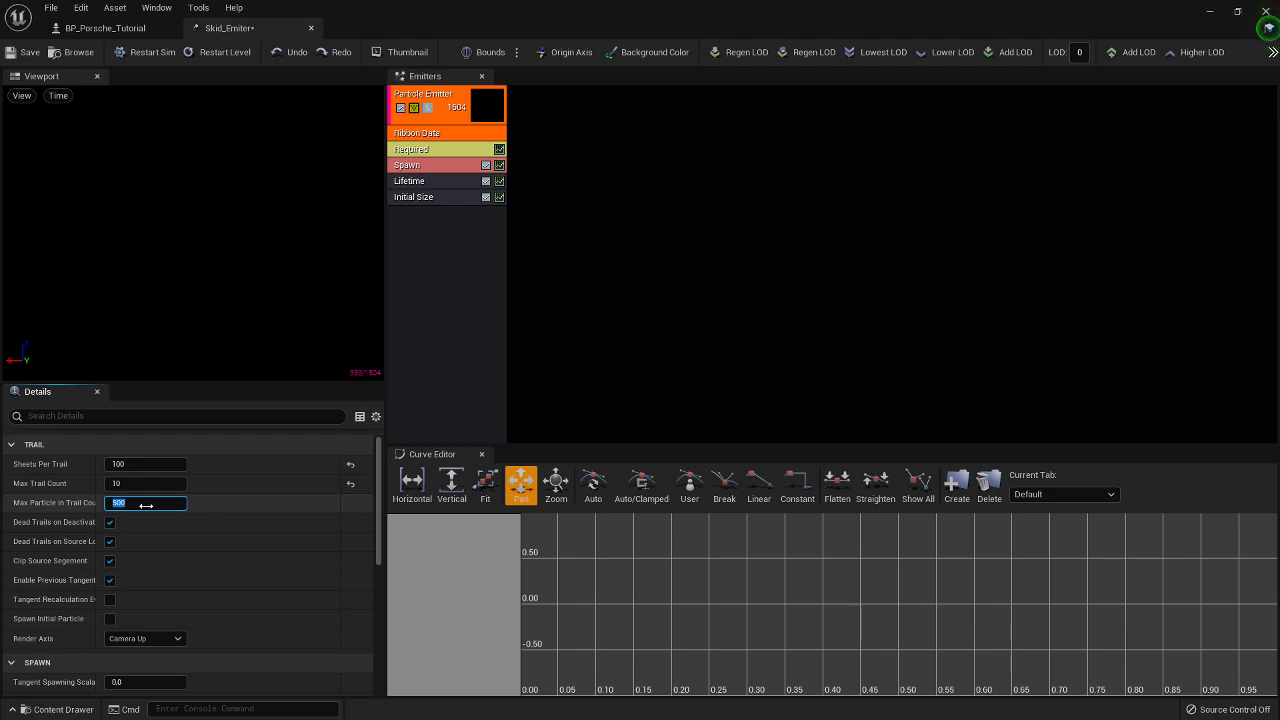
type("5000")
key("Return")
Use the Source Up render axis, enable tangent recalculation, keep tangent scale 1.0, and save
scroll(146, 505, "down", 1)
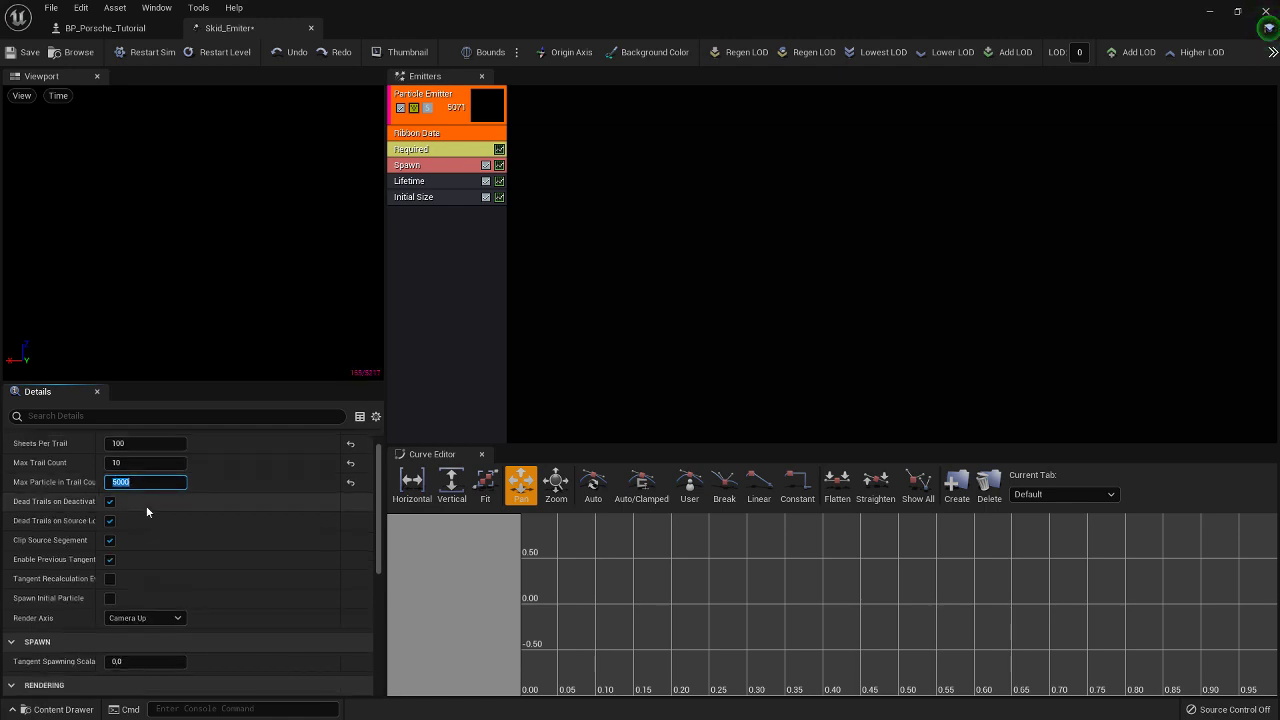
left_click(165, 596)
left_click(142, 624)
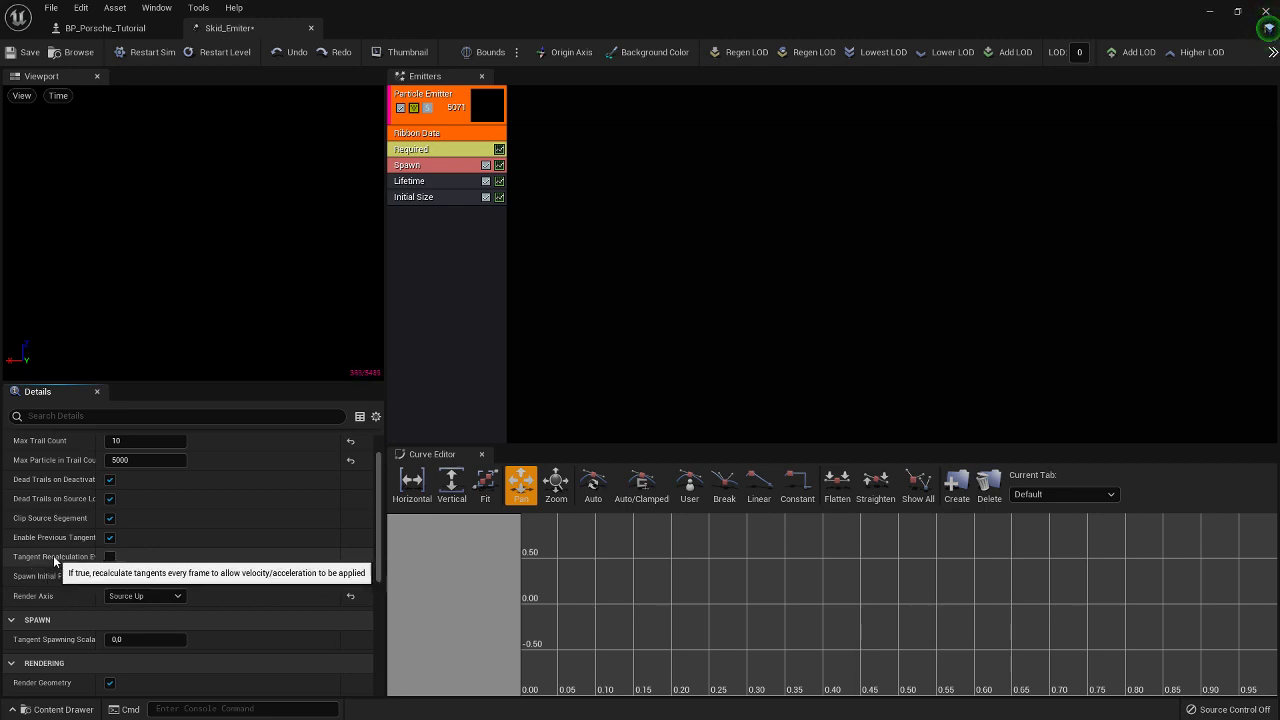
left_click(110, 557)
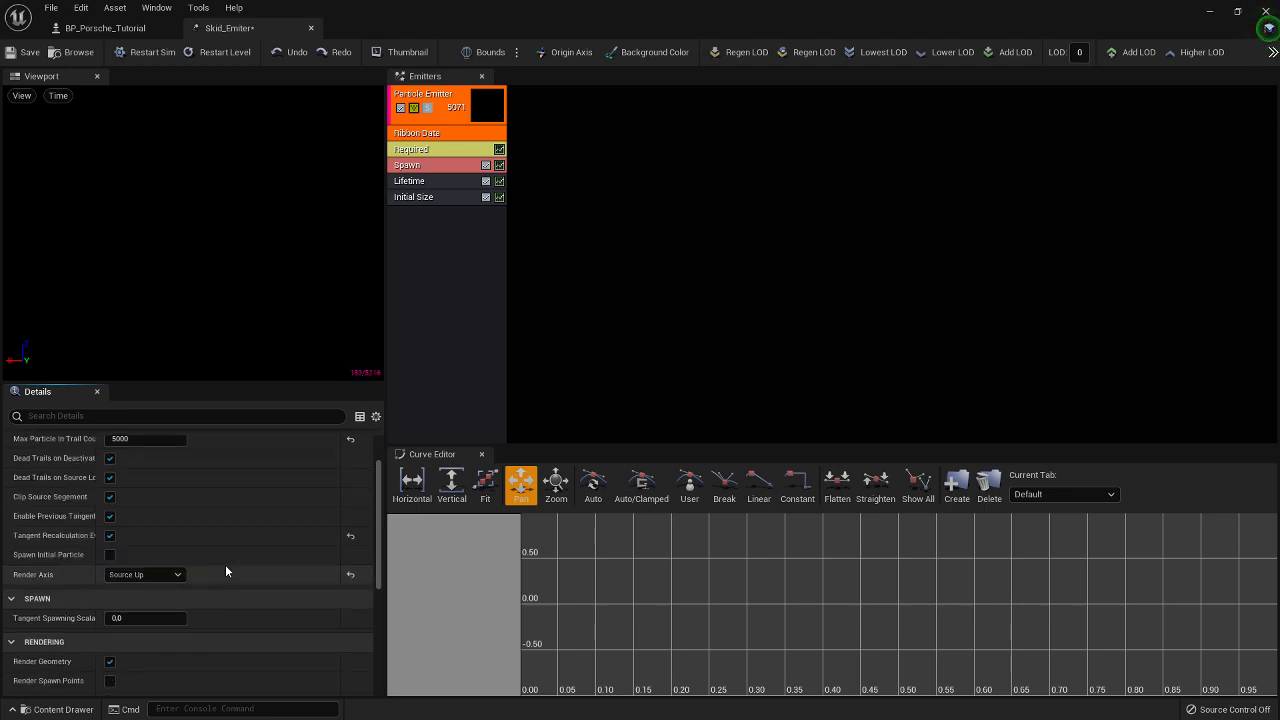
scroll(194, 596, "down", 2)
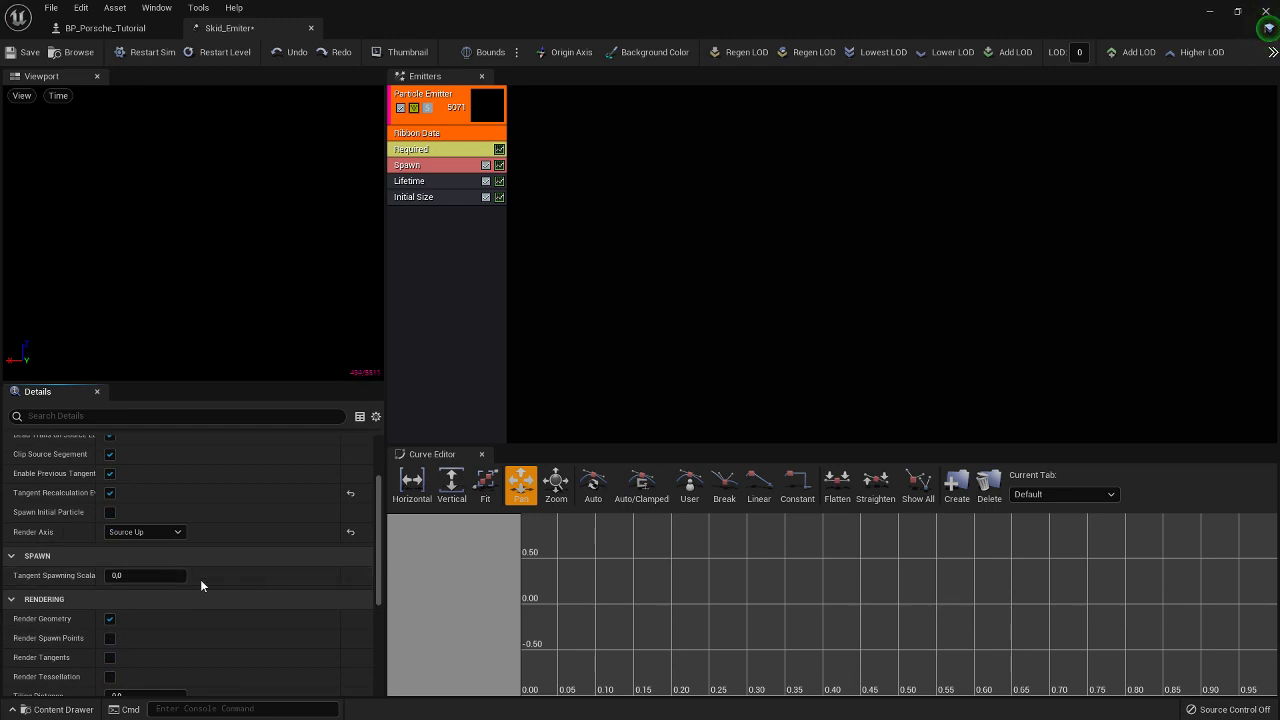
left_click(143, 576)
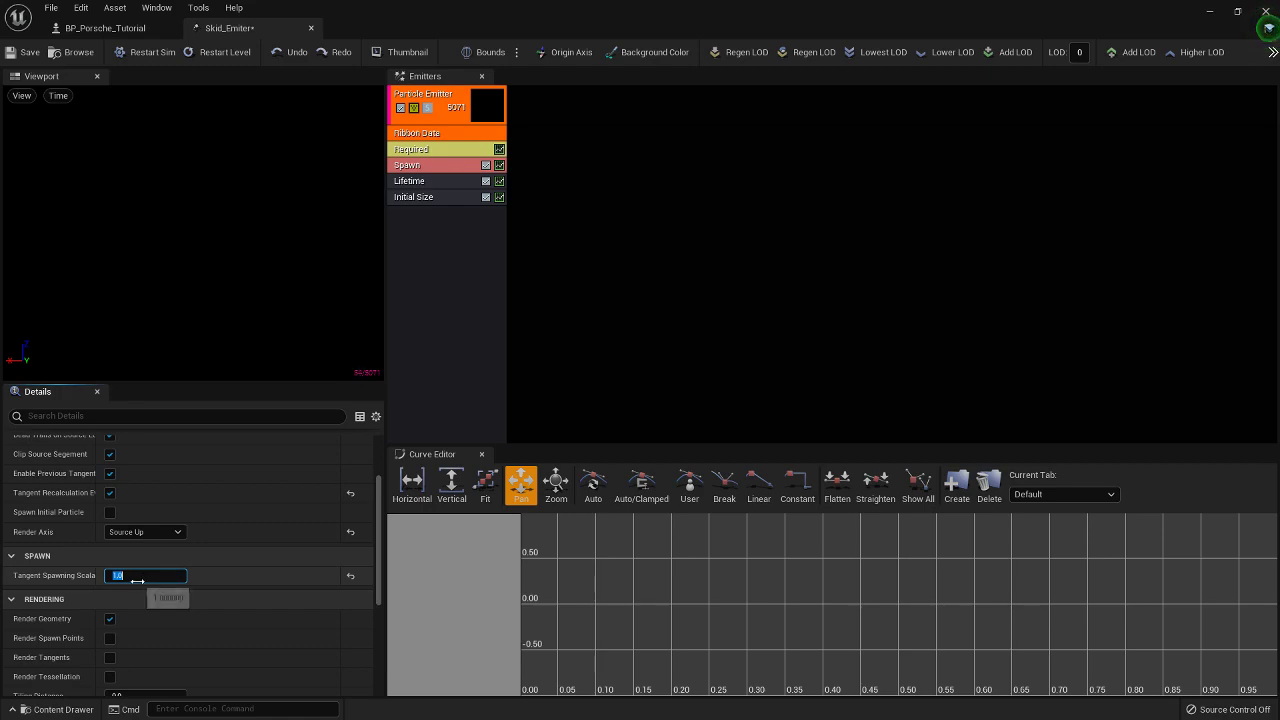
left_click(26, 56)
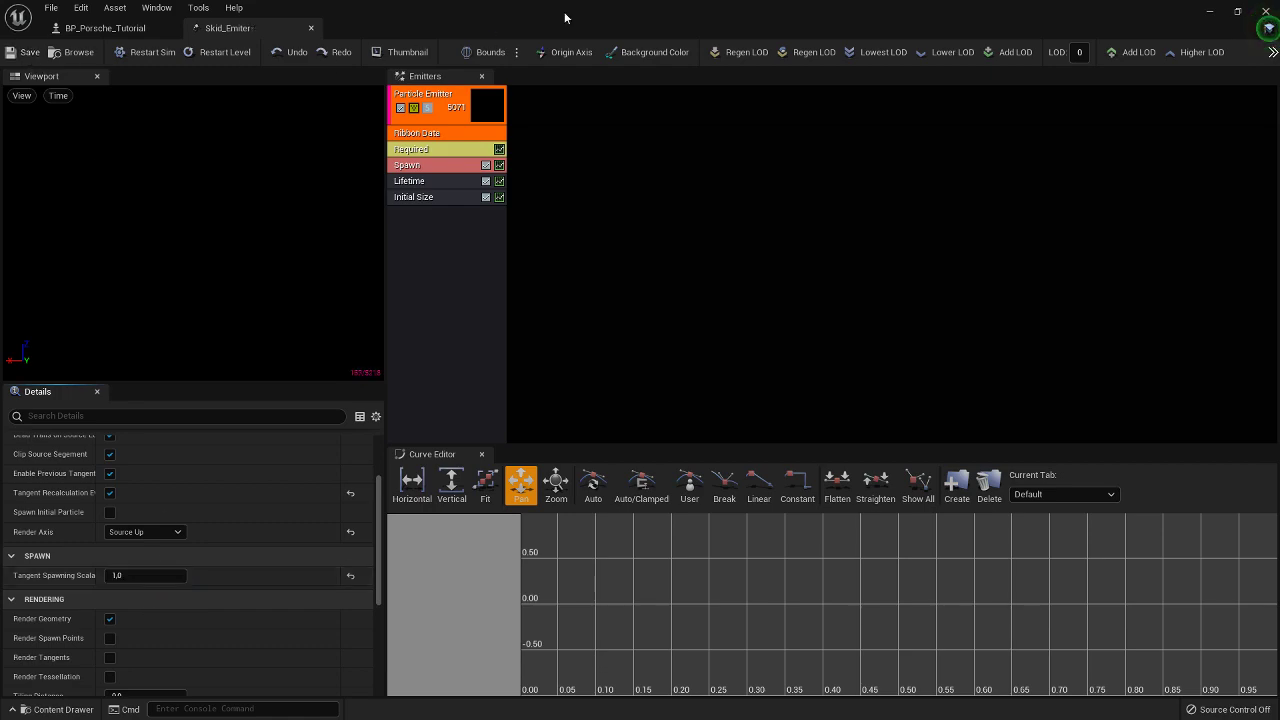
Close the particle editor and delete the previously placed Skid_Emitter from the level
left_click(1207, 12)
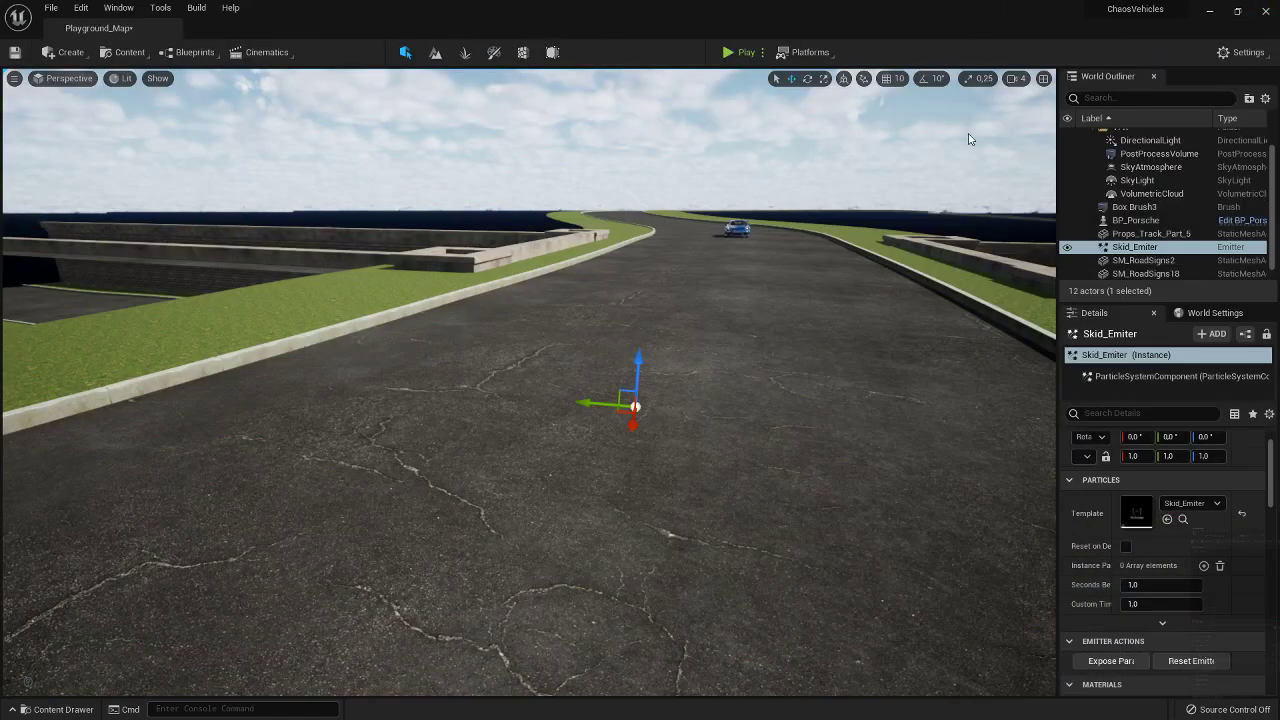
left_click_drag(639, 372, 639, 358)
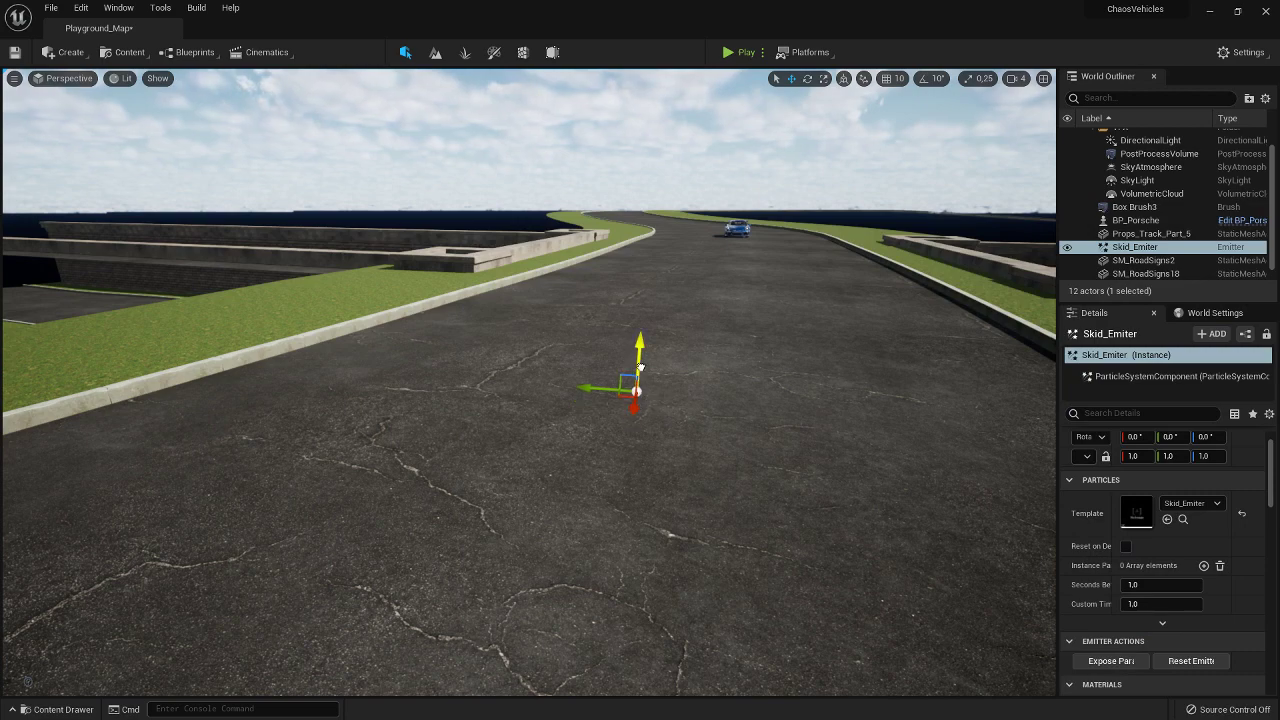
key("Delete")
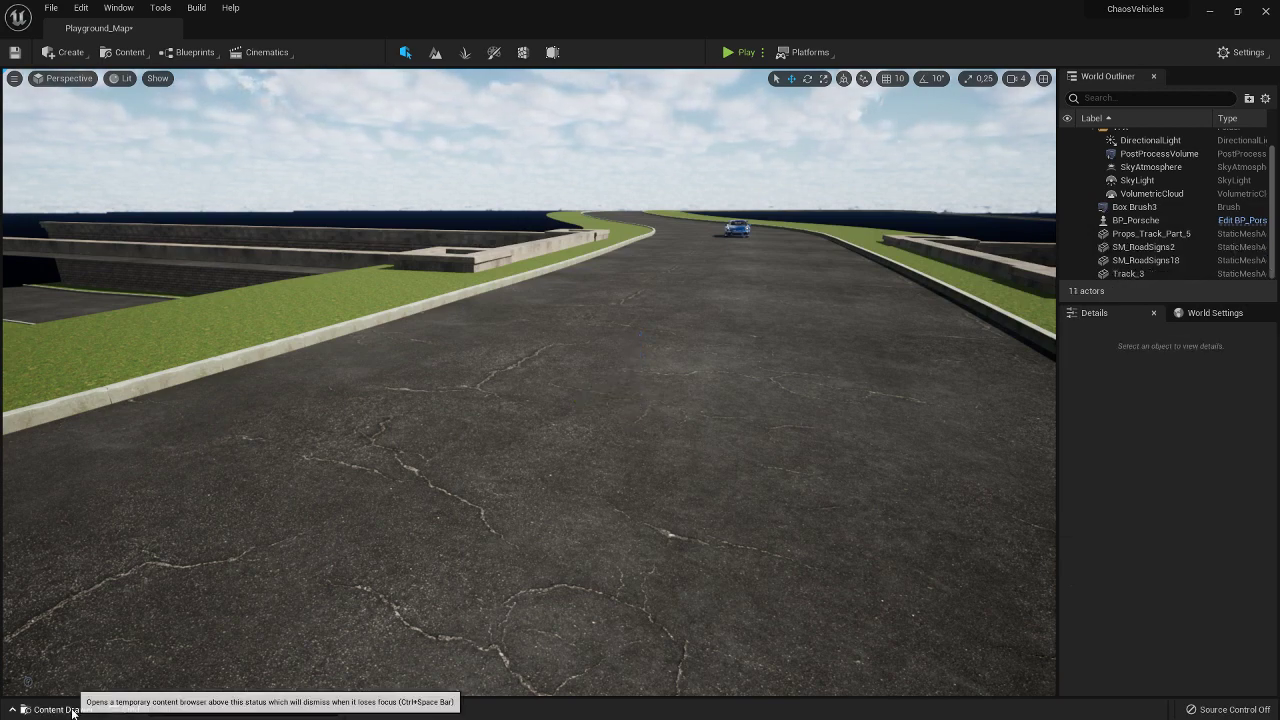
Place a fresh Skid_Emitter from the Porsche_911_GT3 folder on the road and view it from above
left_click(57, 709)
mouse_move(484, 543)
left_mouse_down()
mouse_move(500, 578)
mouse_move(484, 558)
left_mouse_up()
left_click(228, 660)
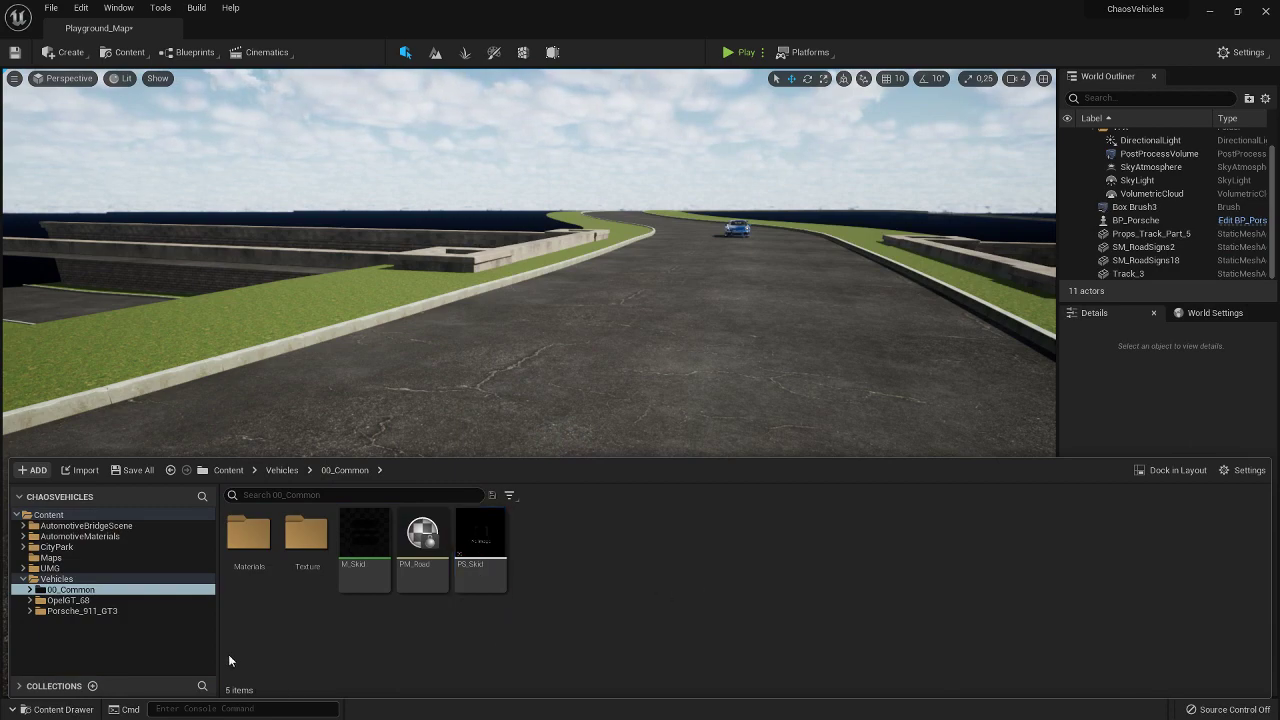
left_click(106, 613)
left_click_drag(540, 552, 838, 527)
right_click_drag(838, 527, 790, 444)
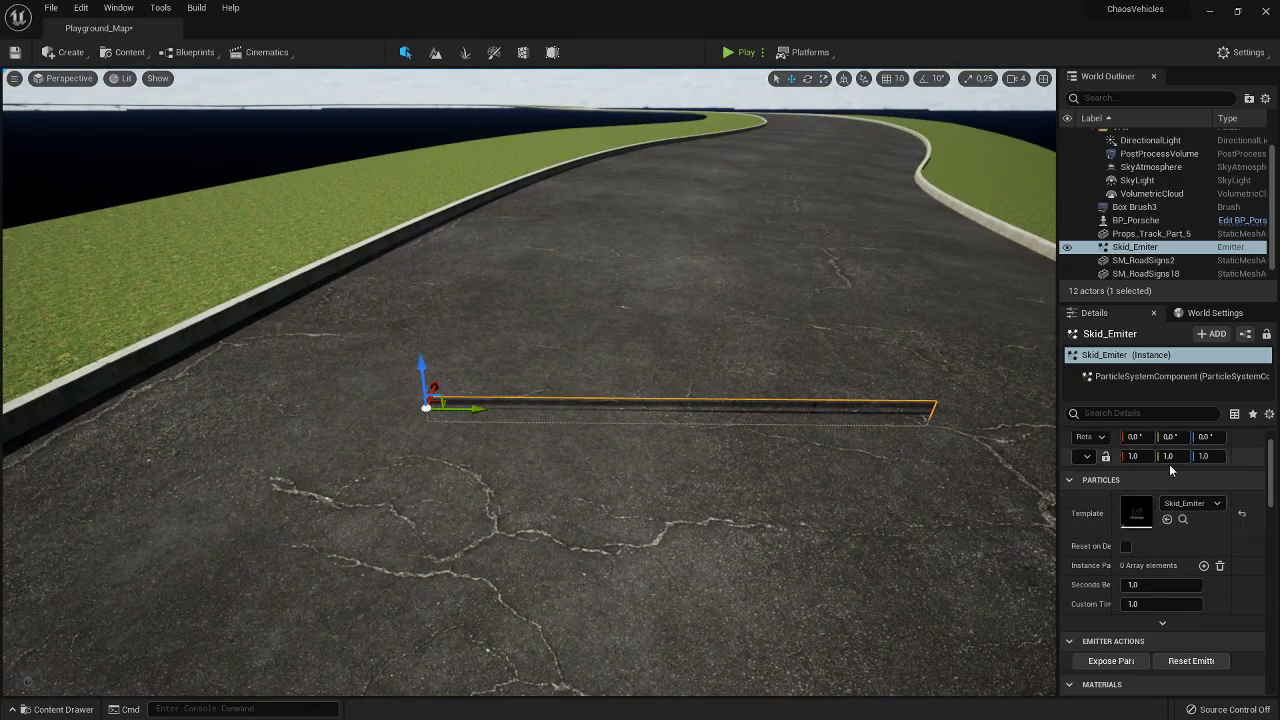
Rotate the emitter 90° on X and drag it around the road to draw a trail
scroll(1169, 464, "up", 1)
left_click(1137, 480)
type("90")
key("Return")
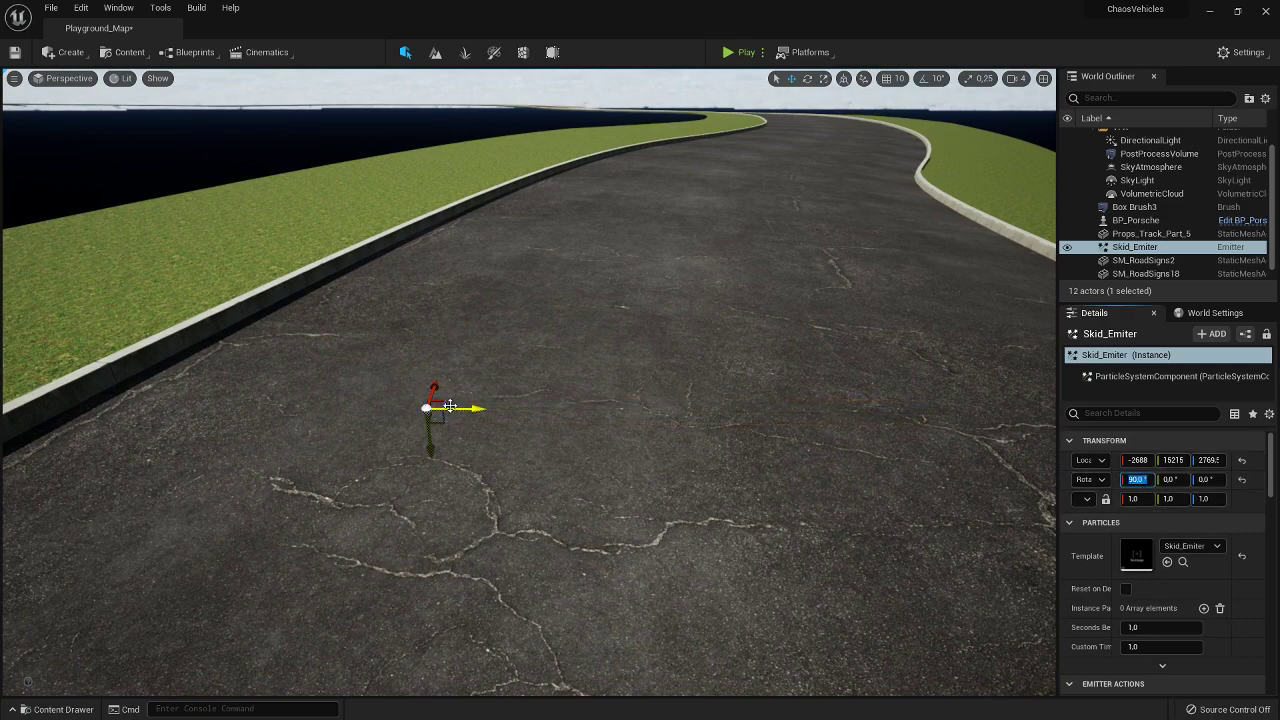
mouse_move(445, 404)
left_mouse_down()
mouse_move(454, 348)
mouse_move(536, 322)
mouse_move(685, 361)
mouse_move(698, 485)
mouse_move(559, 538)
mouse_move(382, 549)
mouse_move(466, 633)
mouse_move(641, 592)
mouse_move(604, 476)
left_mouse_up()
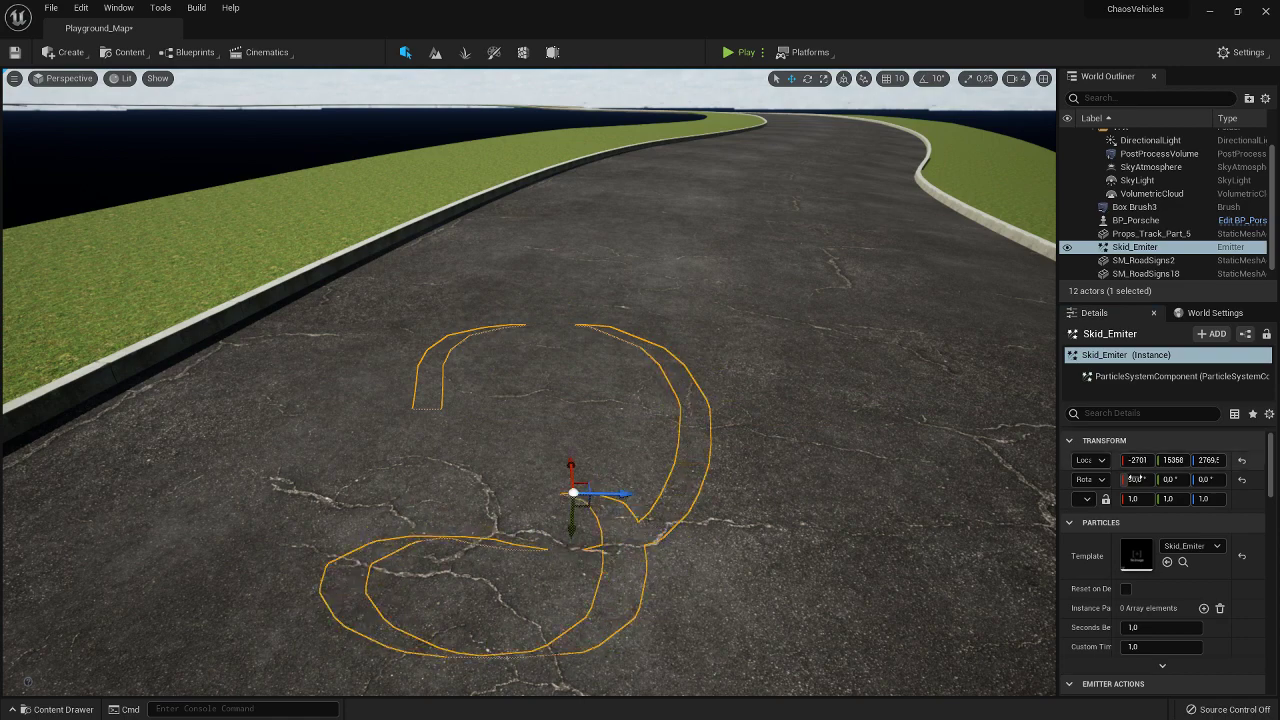
Change the X rotation to -90°, drag the emitter again and inspect the dark skid trail
left_click(1126, 479)
type("-90")
key("Return")
right_click_drag(754, 511, 754, 610)
mouse_move(548, 372)
left_mouse_down()
mouse_move(524, 329)
mouse_move(462, 306)
mouse_move(378, 357)
mouse_move(400, 479)
mouse_move(656, 535)
mouse_move(736, 429)
mouse_move(676, 346)
mouse_move(705, 325)
left_mouse_up()
right_click_drag(705, 325, 542, 525)
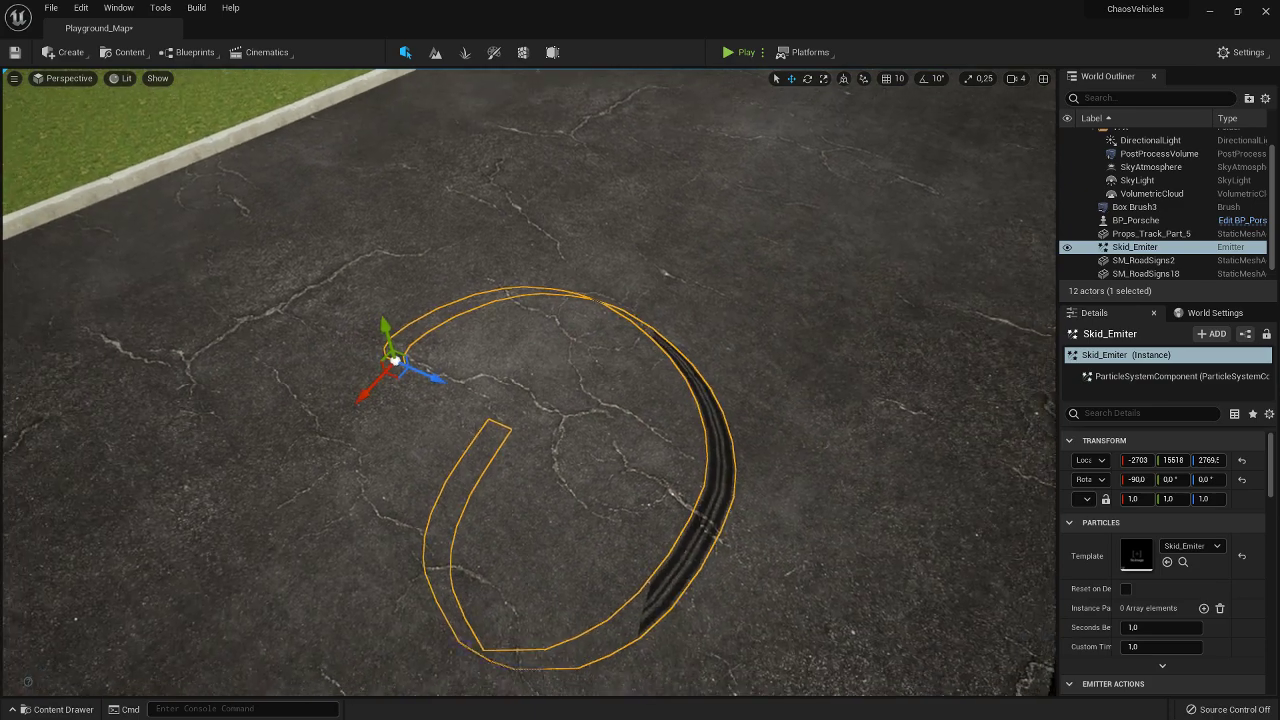
Delete the test emitter and bring the Porsche_911_GT3 assets back into view
key("Delete")
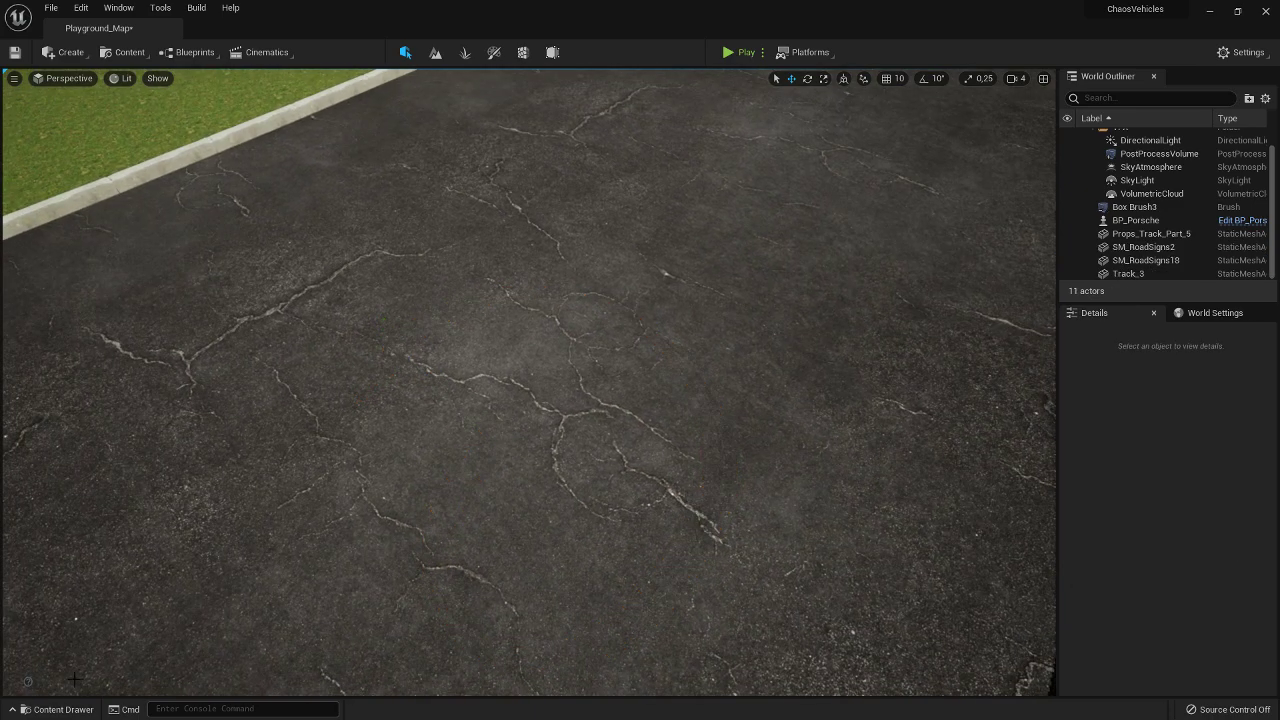
left_click(64, 712)
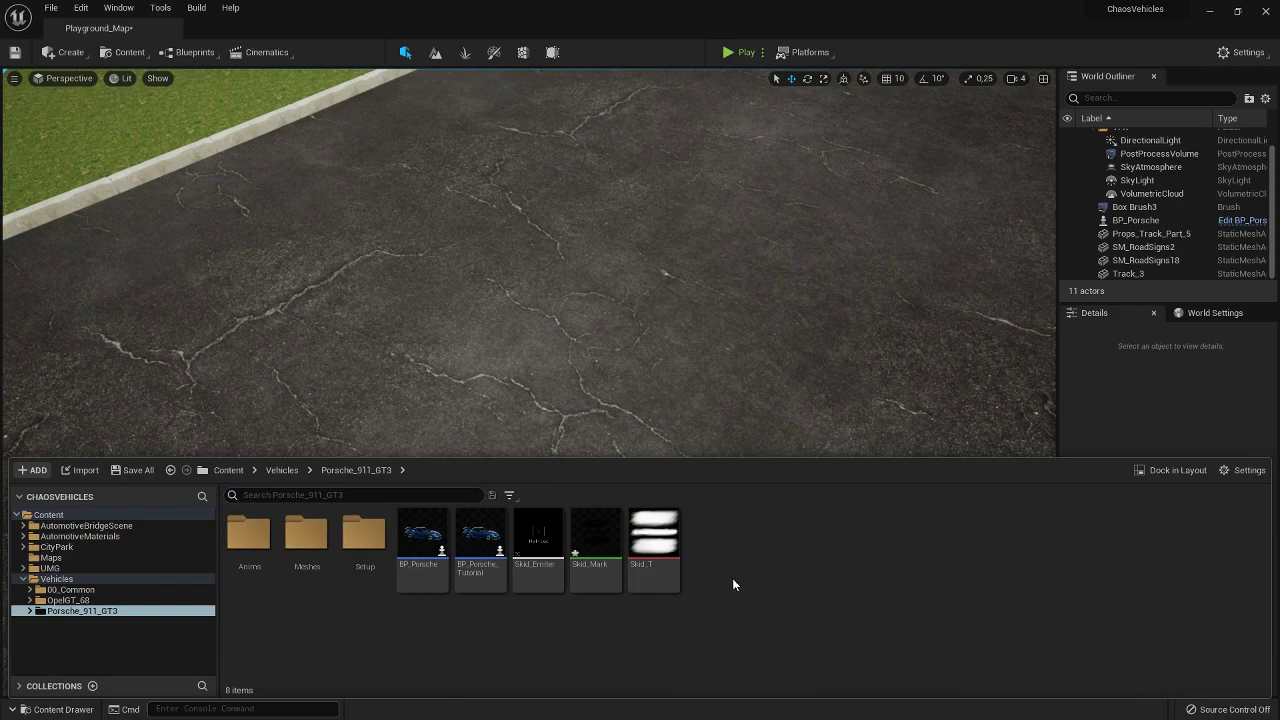
right_click_drag(646, 394, 613, 380)
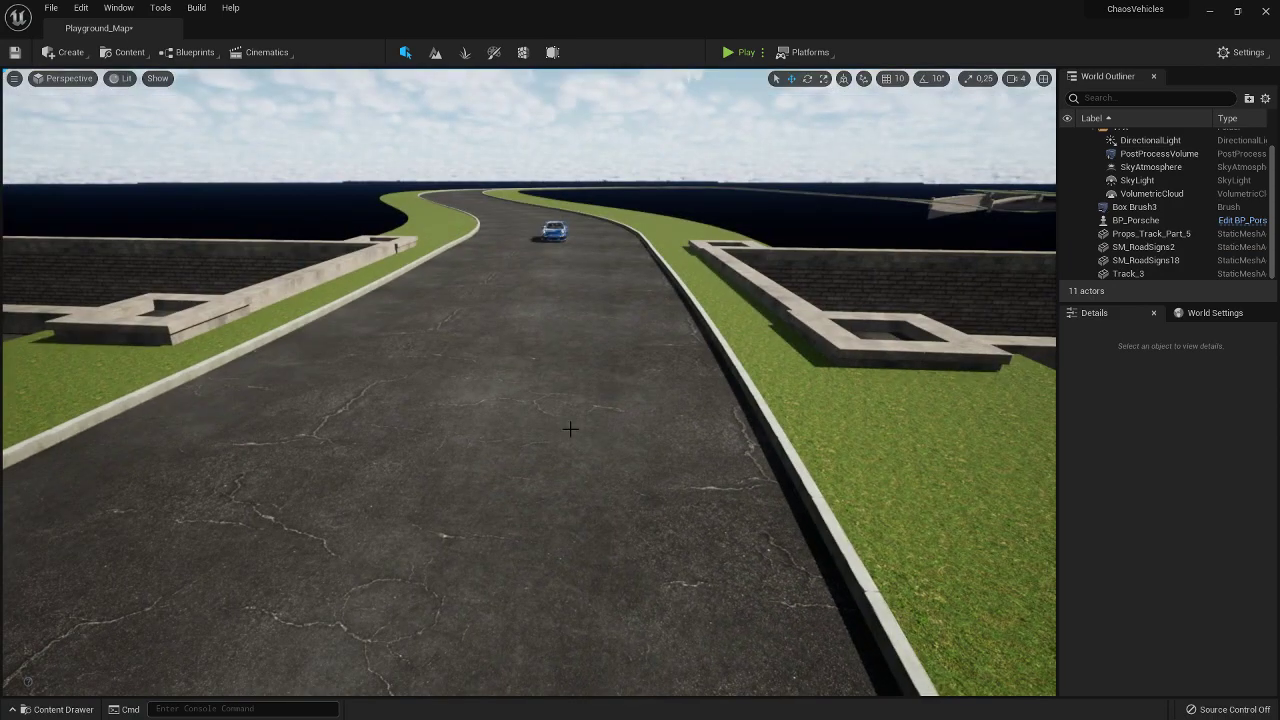
left_click(62, 709)
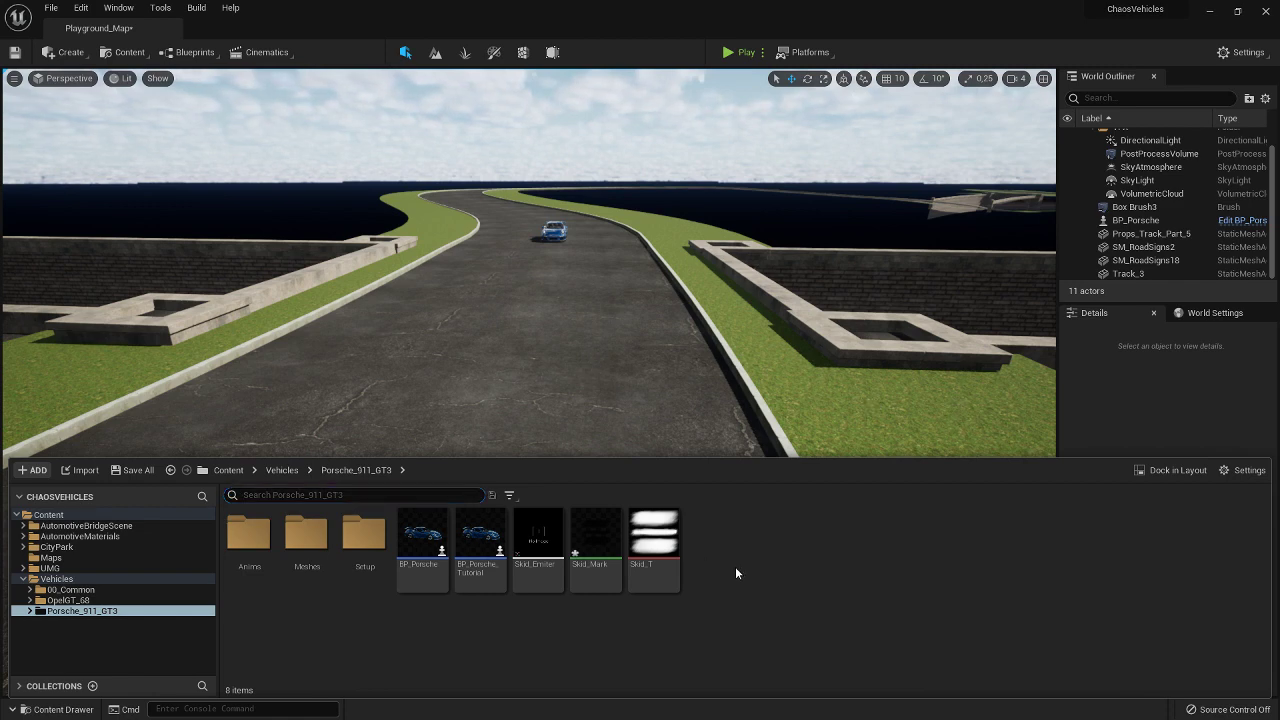
Create a new PhysicalMaterial asset in the Porsche_911_GT3 folder
right_click(718, 544)
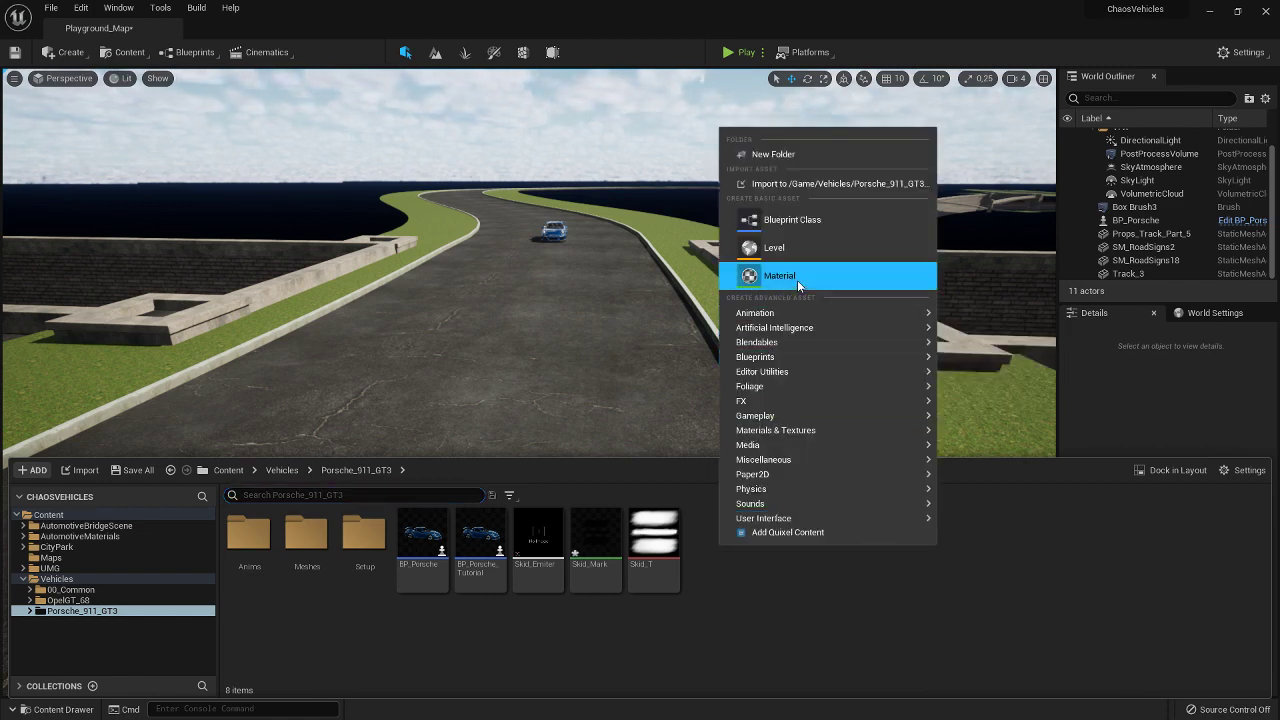
mouse_move(792, 478)
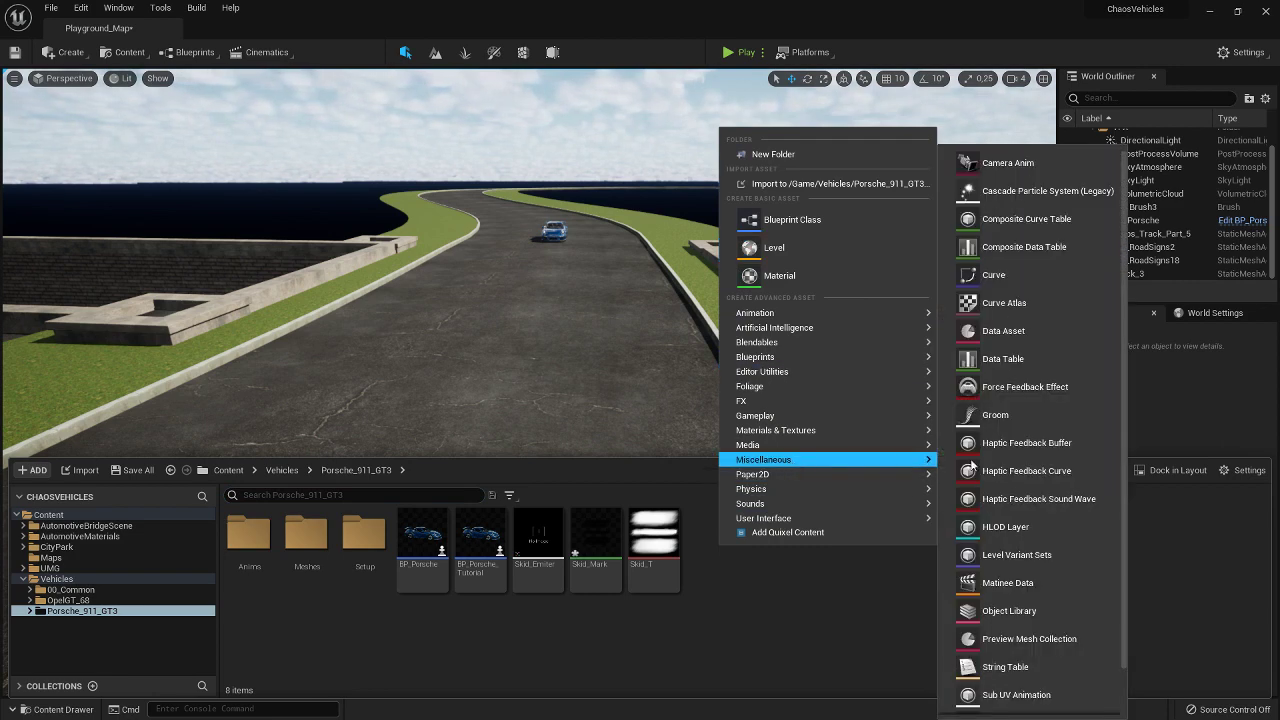
scroll(1028, 376, "down", 1)
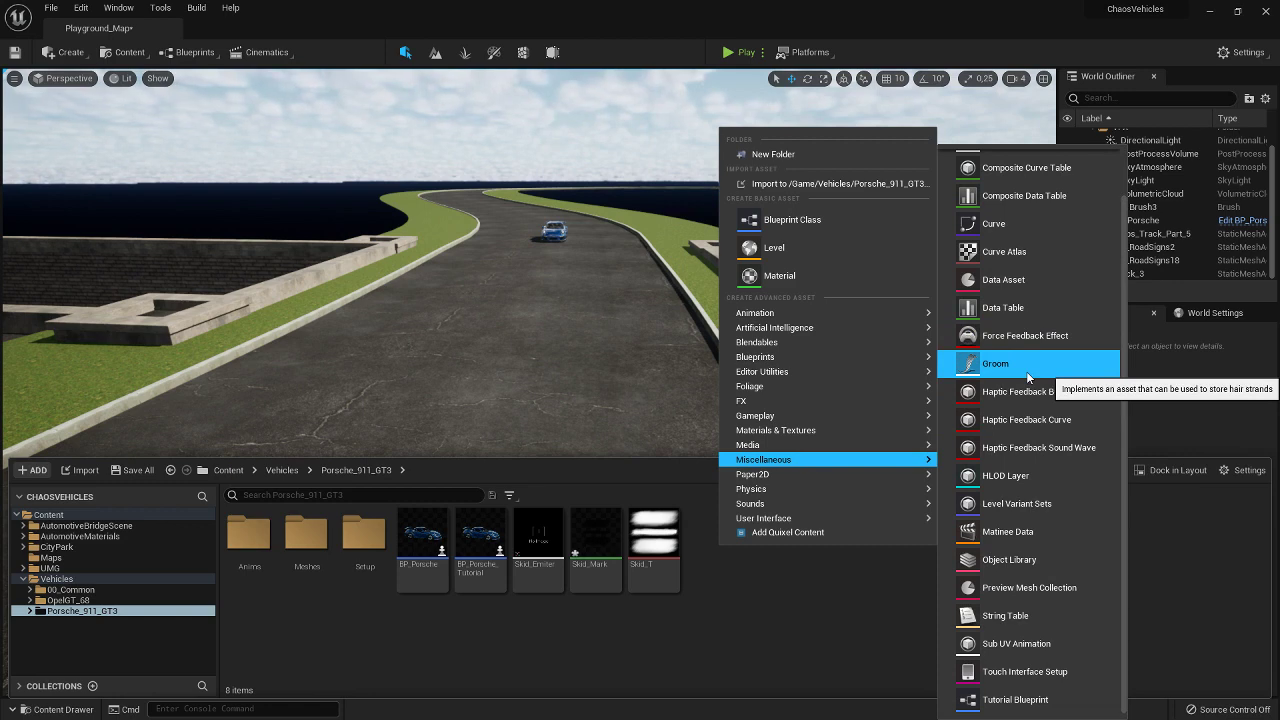
mouse_move(823, 402)
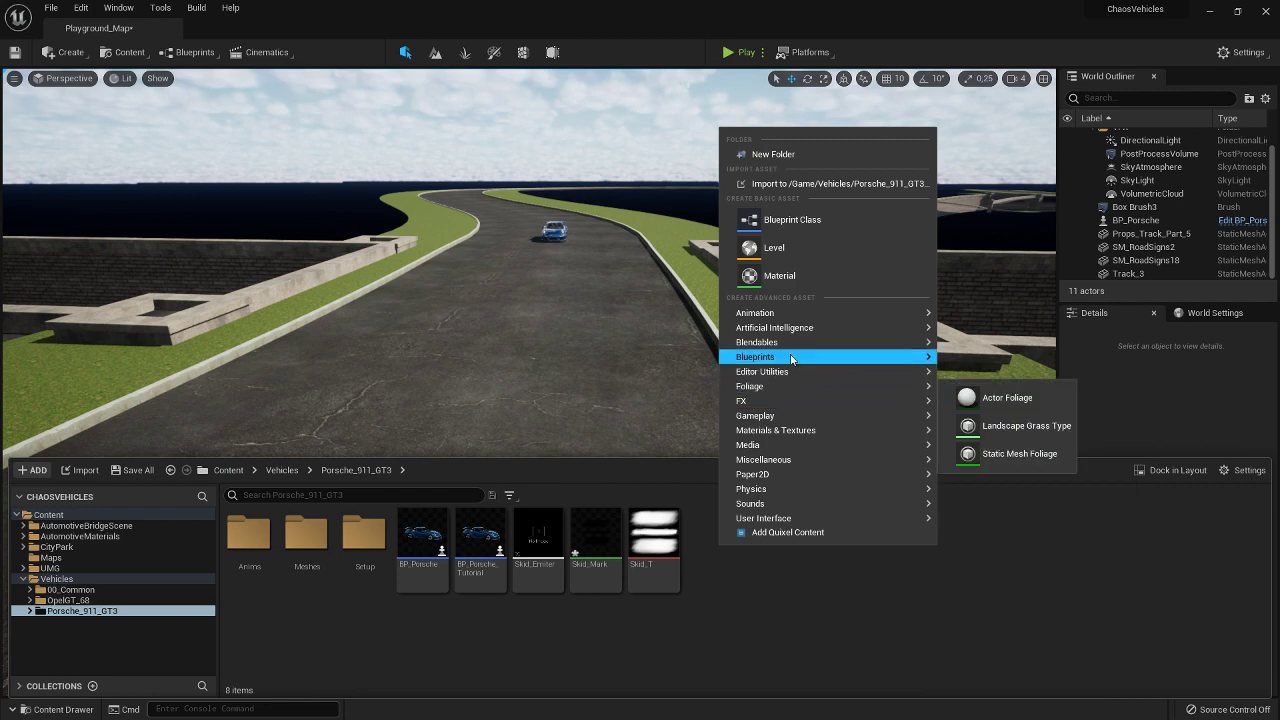
mouse_move(790, 358)
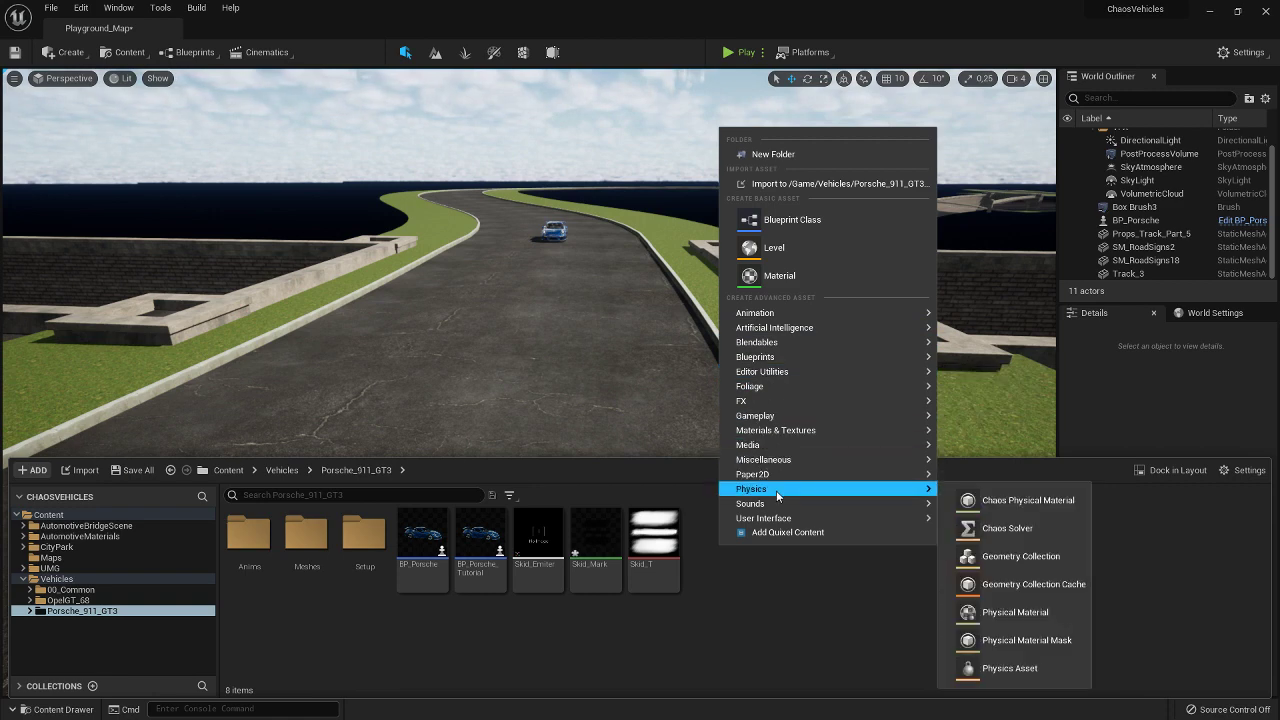
left_click(1031, 614)
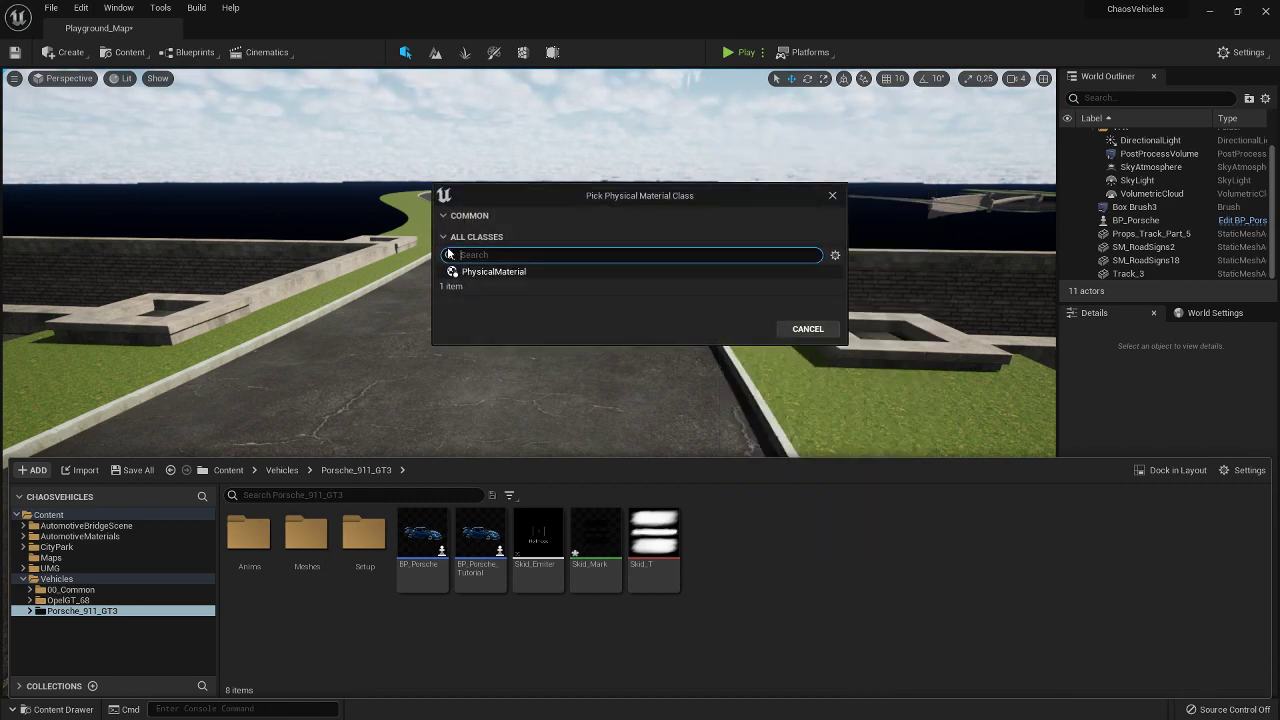
left_click(502, 272)
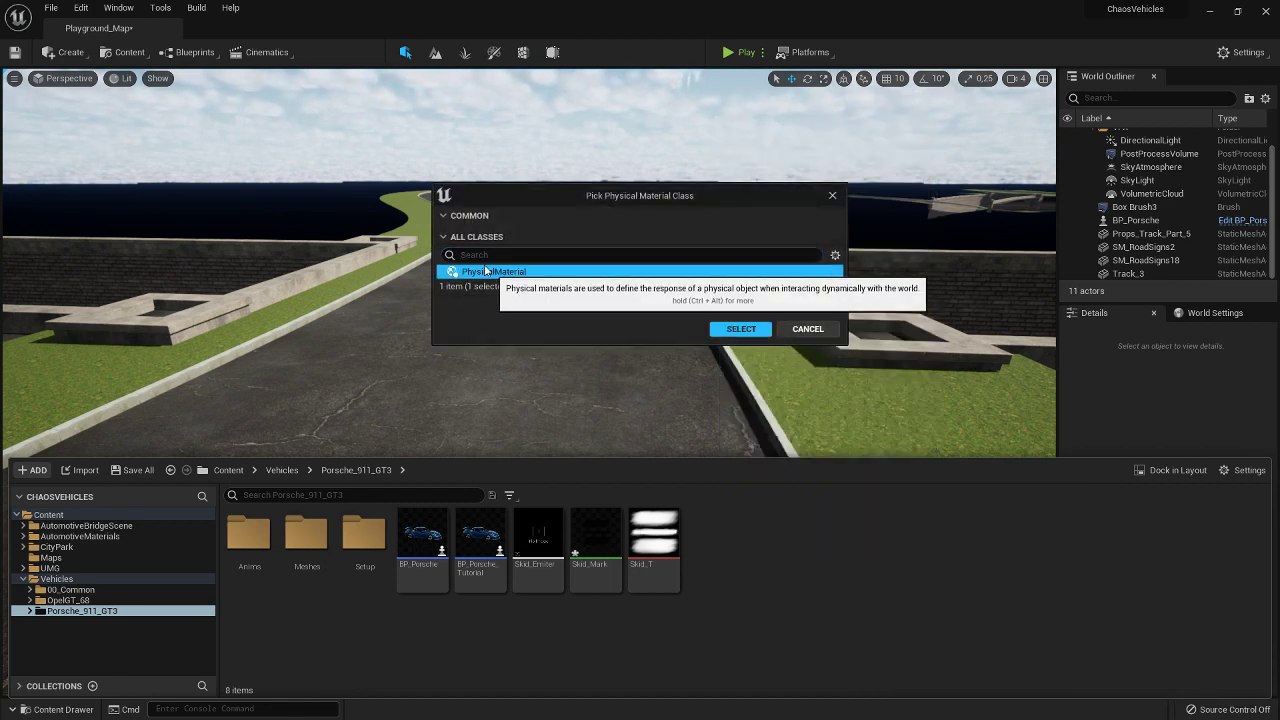
left_click(740, 329)
Keep the default name NewPhysicalMaterial, then delete the asset and confirm
key("Return")
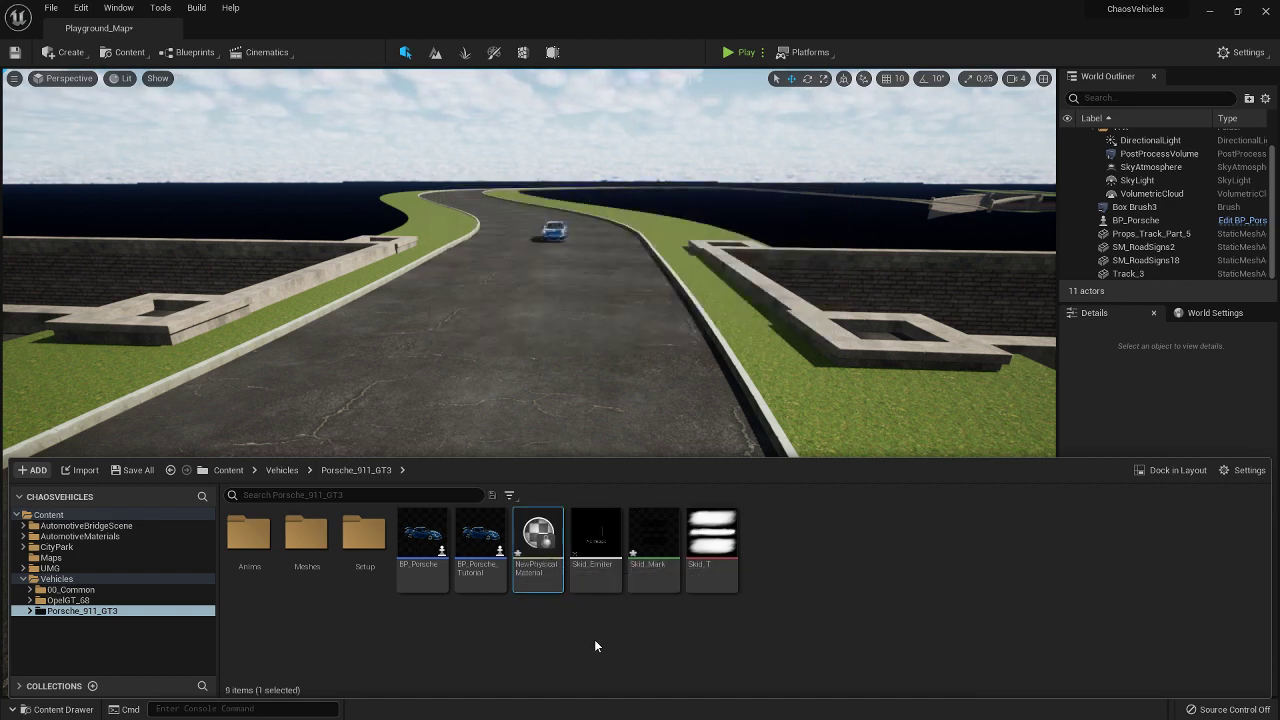
key("Delete")
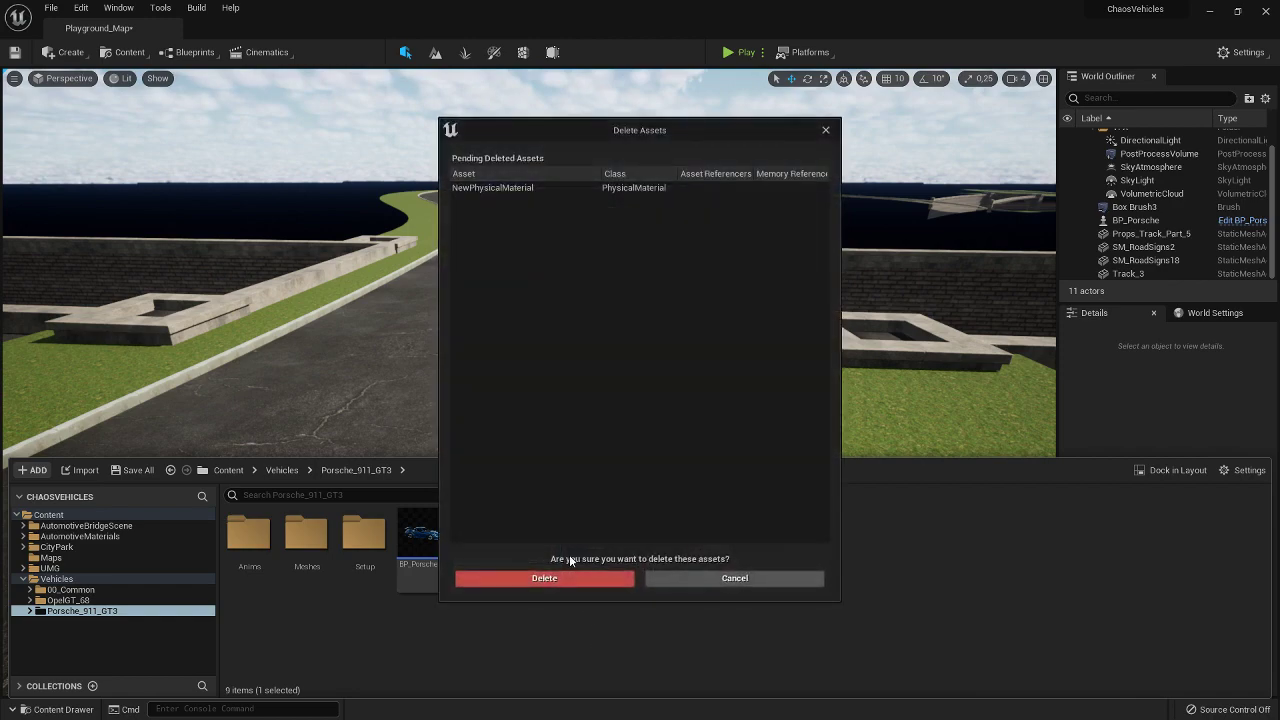
left_click(565, 577)
Select the Track_3 road piece and open its MI_AsphaltFine material instance
left_click(588, 387)
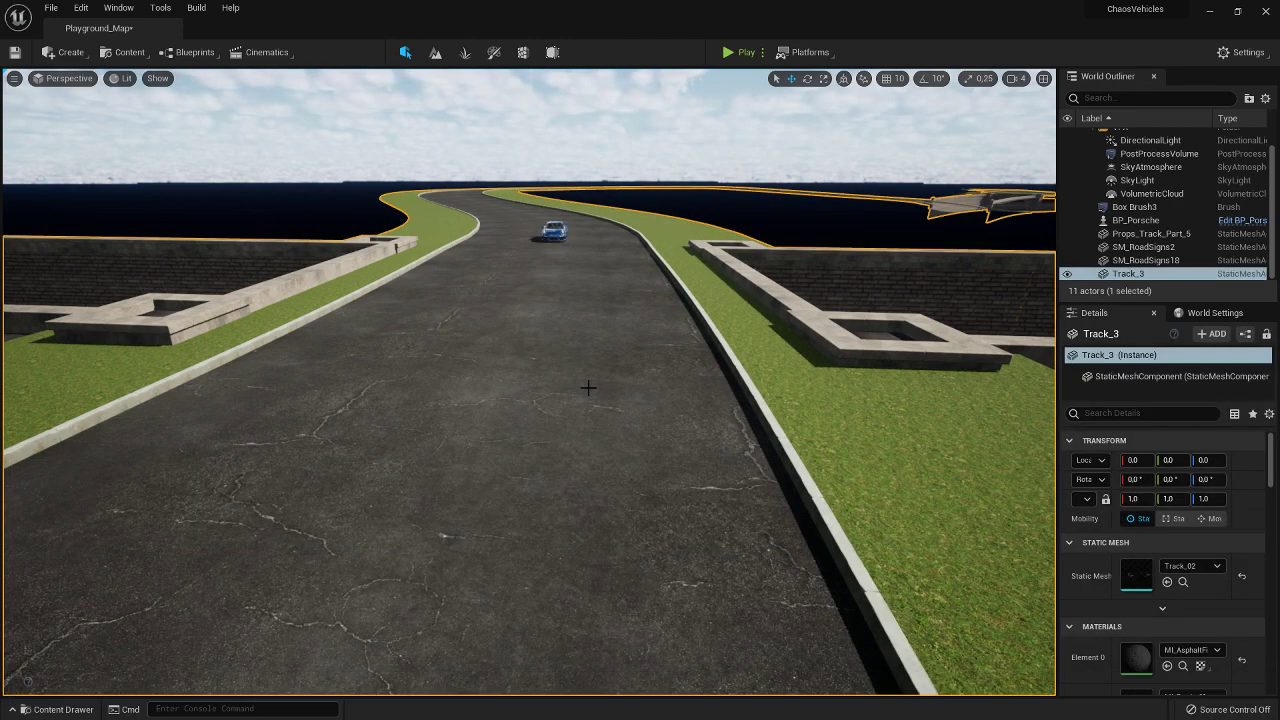
scroll(1196, 545, "down", 2)
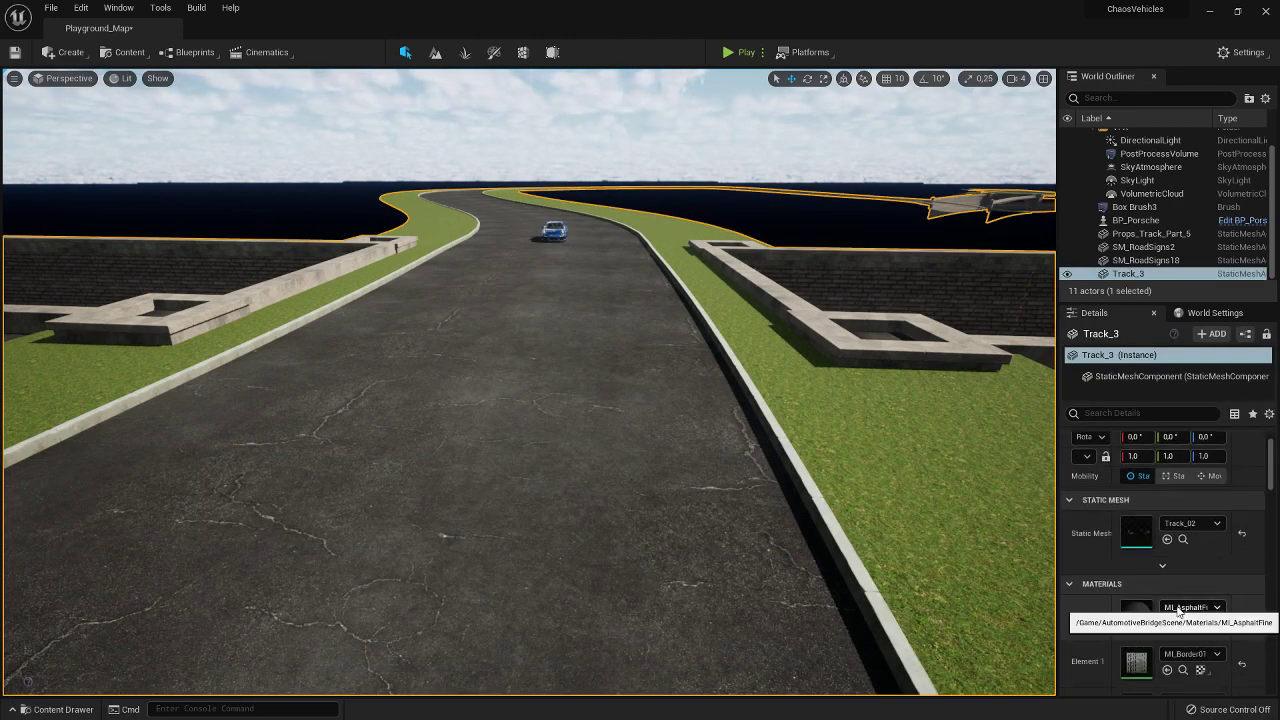
left_click(1183, 623)
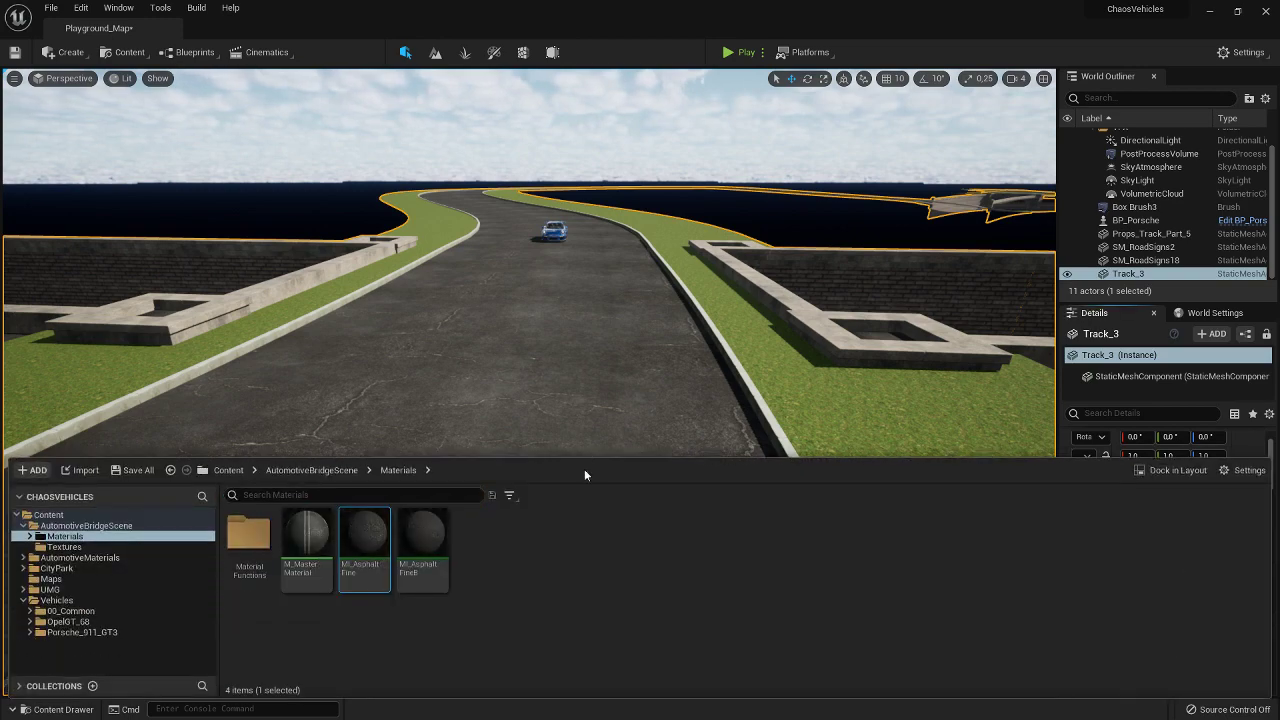
double_click(350, 550)
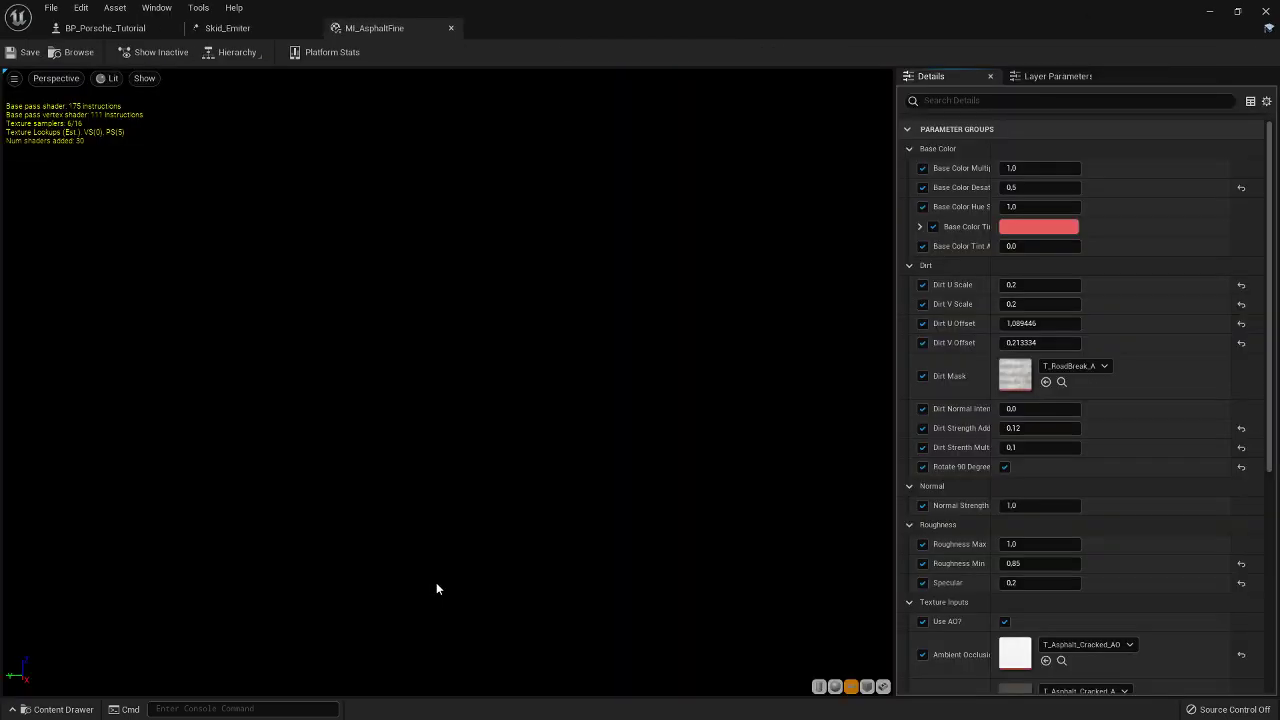
Open the parent M_MasterMaterial and select its output node to check the PM_Road physical material
scroll(1062, 422, "down", 5)
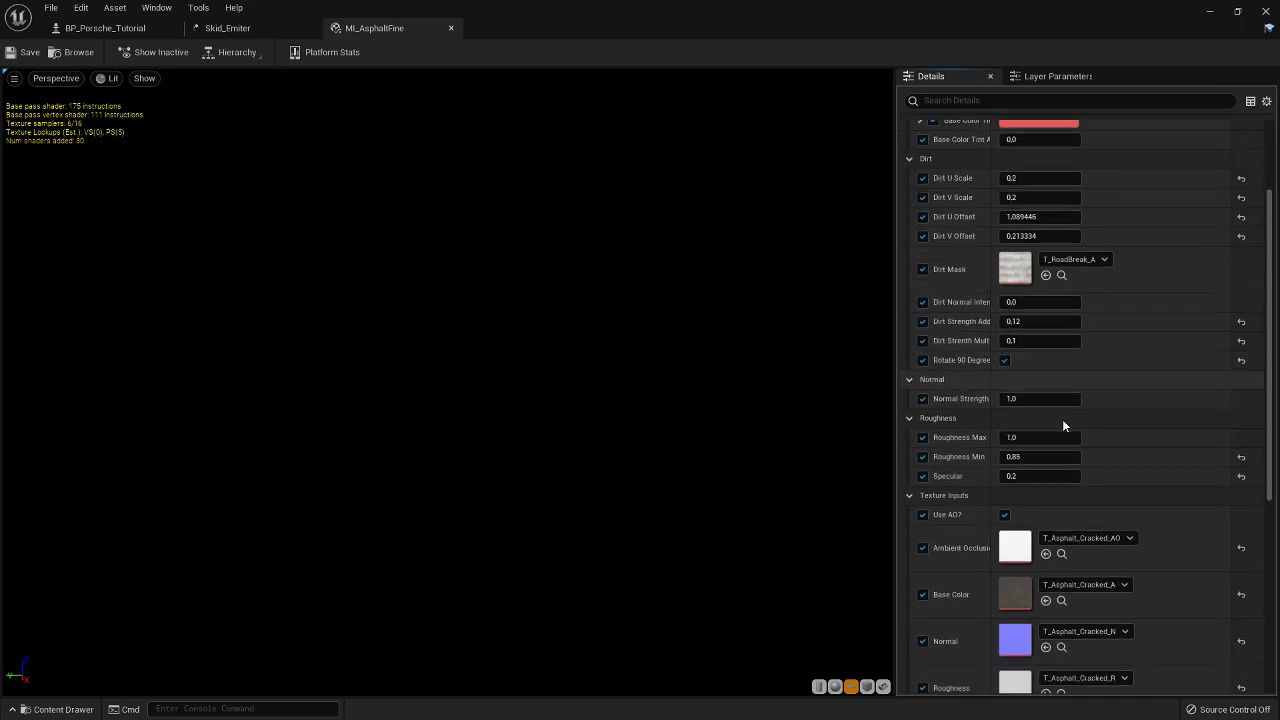
scroll(1063, 425, "down", 6)
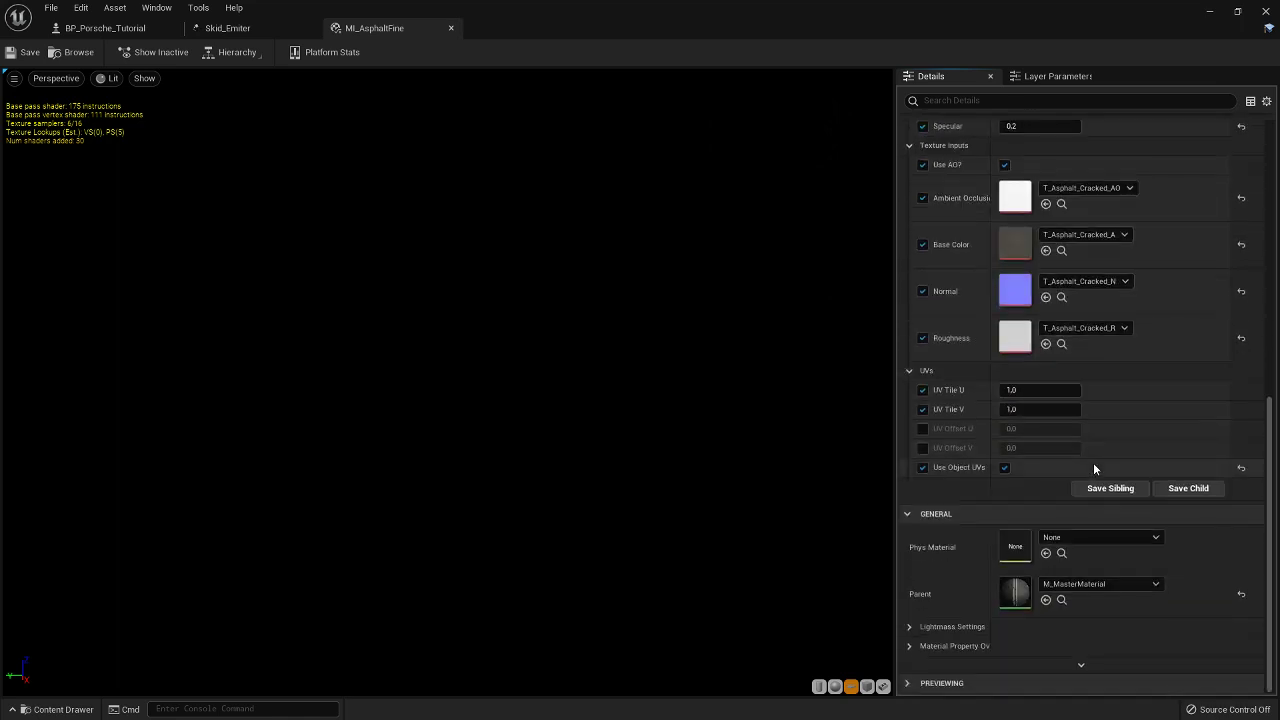
left_click(1062, 600)
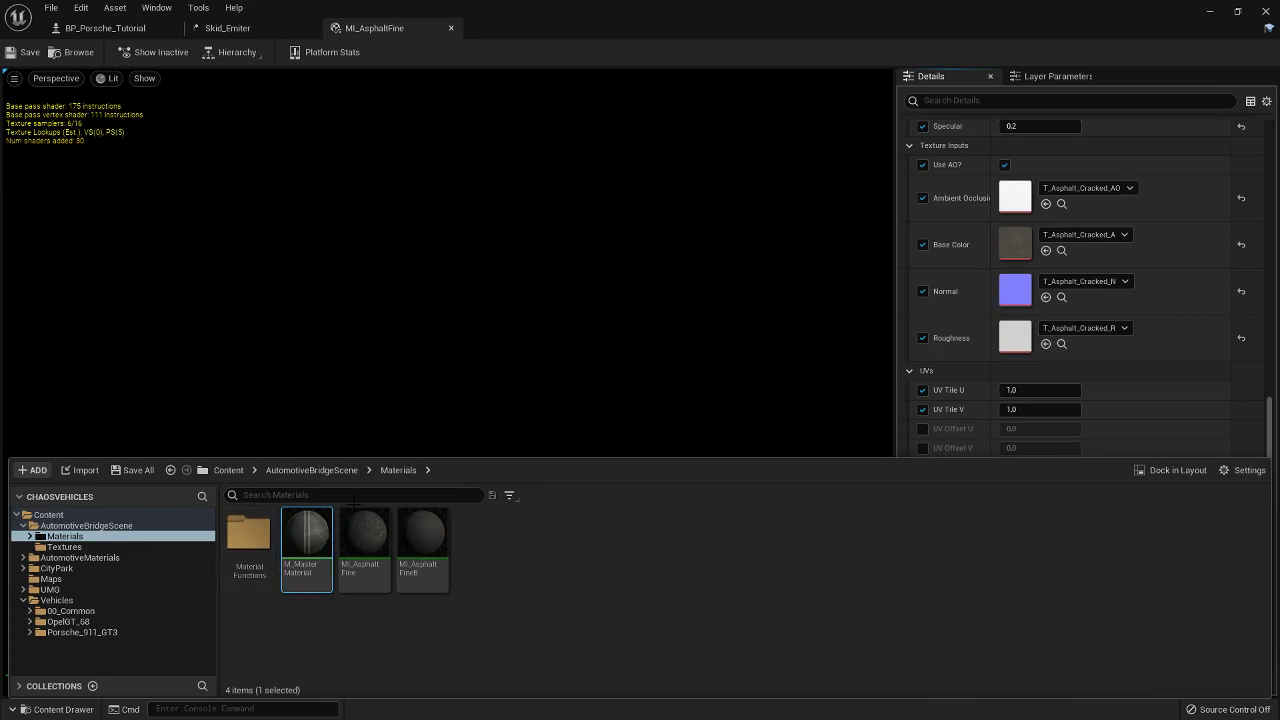
double_click(306, 540)
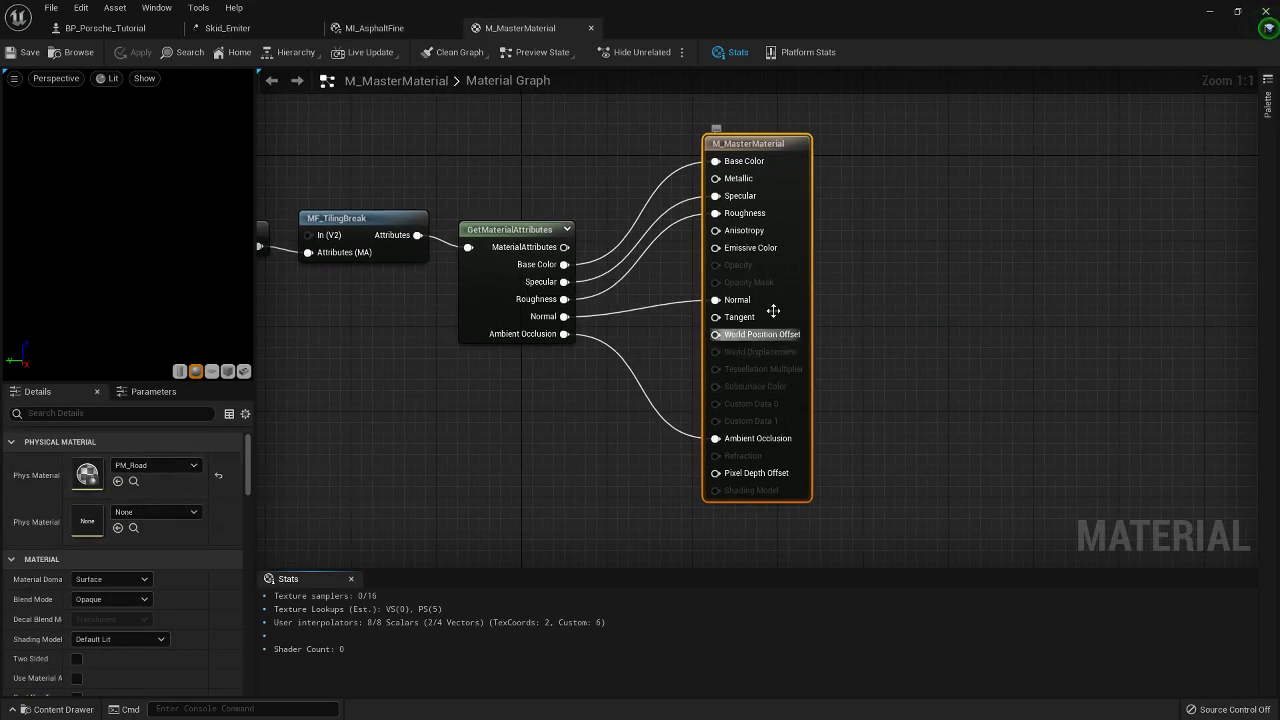
left_click(928, 286)
left_click(782, 137)
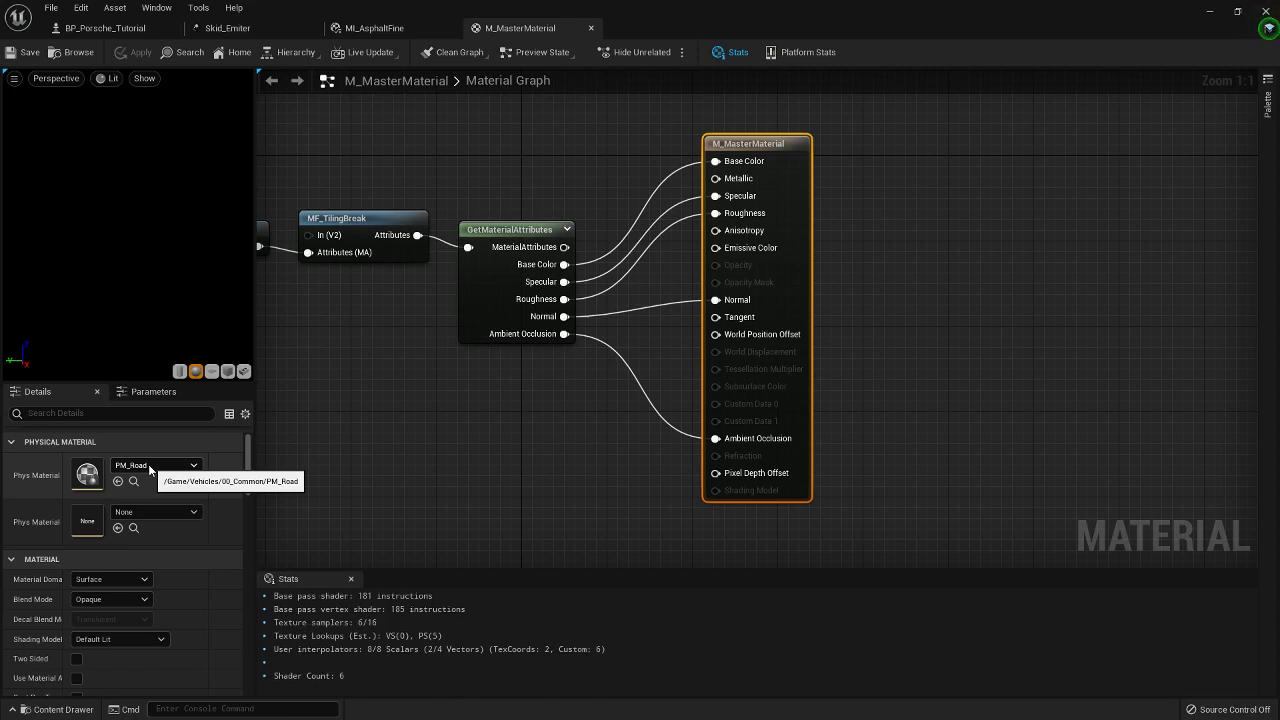
Close the M_MasterMaterial, MI_AsphaltFine and Skid_Emitter editors and return to the level
left_click(591, 29)
left_click(400, 30)
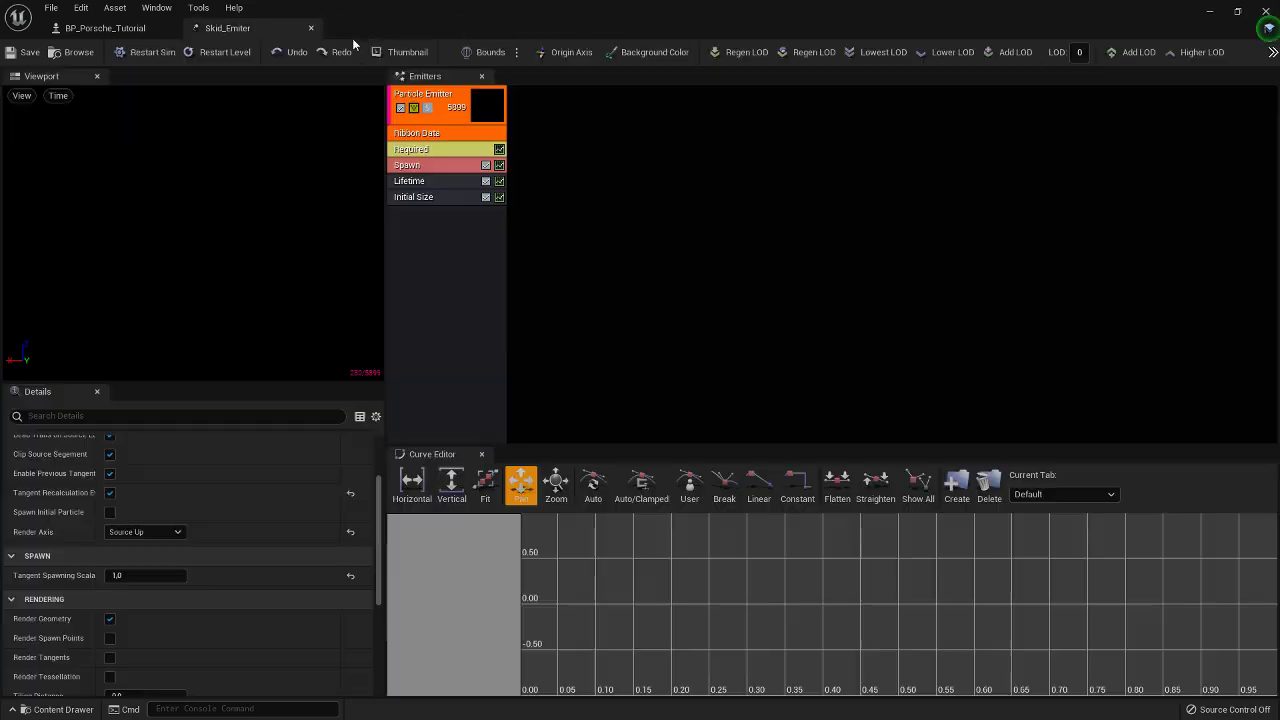
left_click(311, 28)
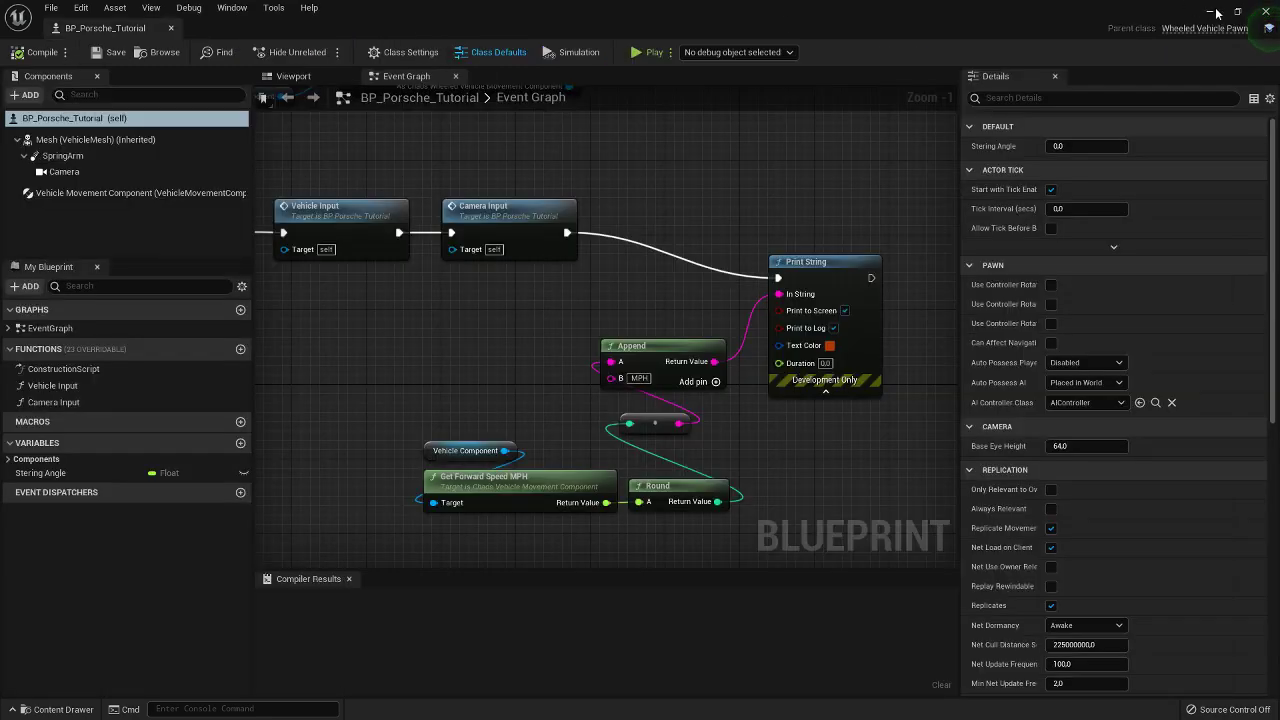
left_click(1213, 11)
right_click_drag(680, 177, 680, 150)
left_click(684, 180)
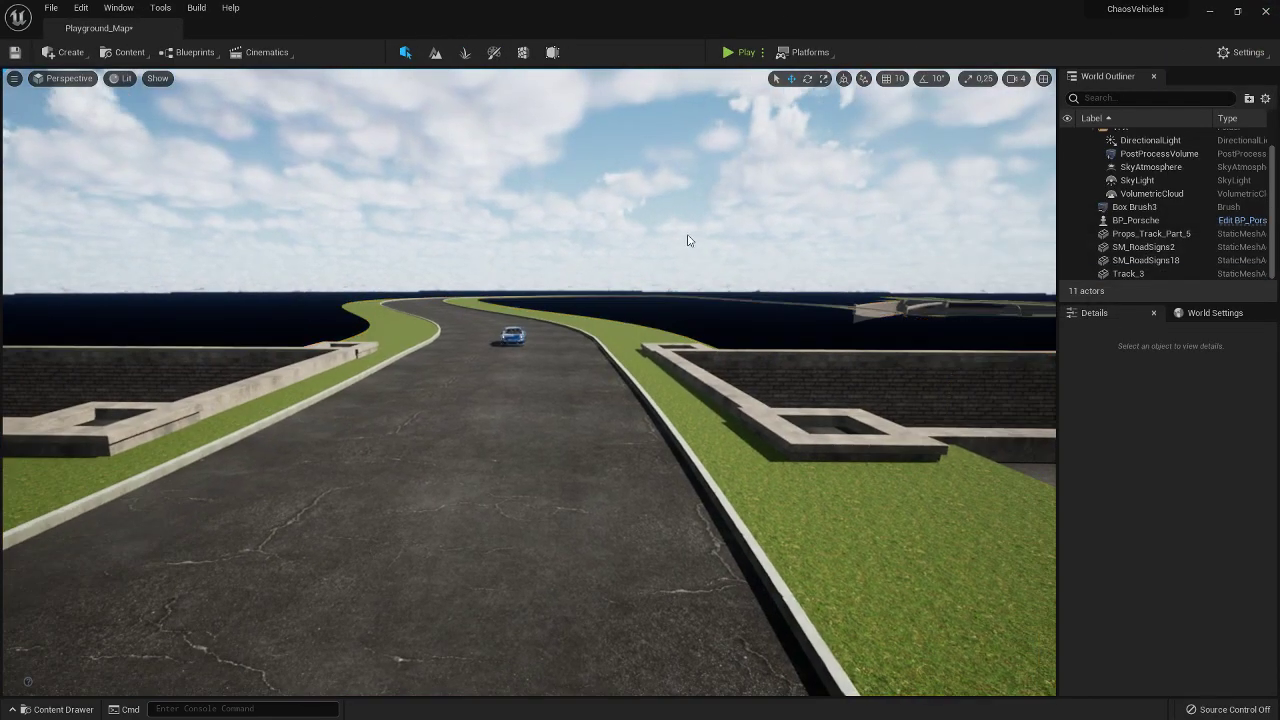
Open the BP_Porsche_Tutorial blueprint from the Porsche_911_GT3 folder in the Content Drawer
left_click(56, 709)
left_click(65, 633)
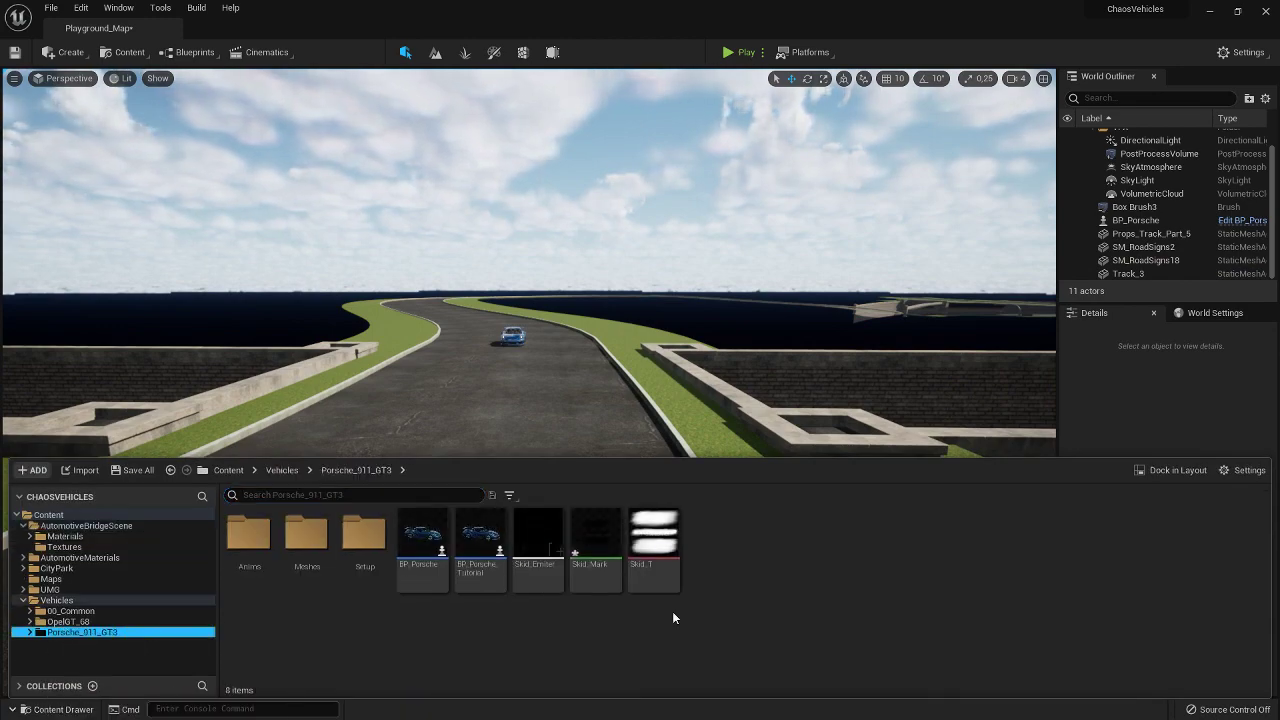
double_click(485, 545)
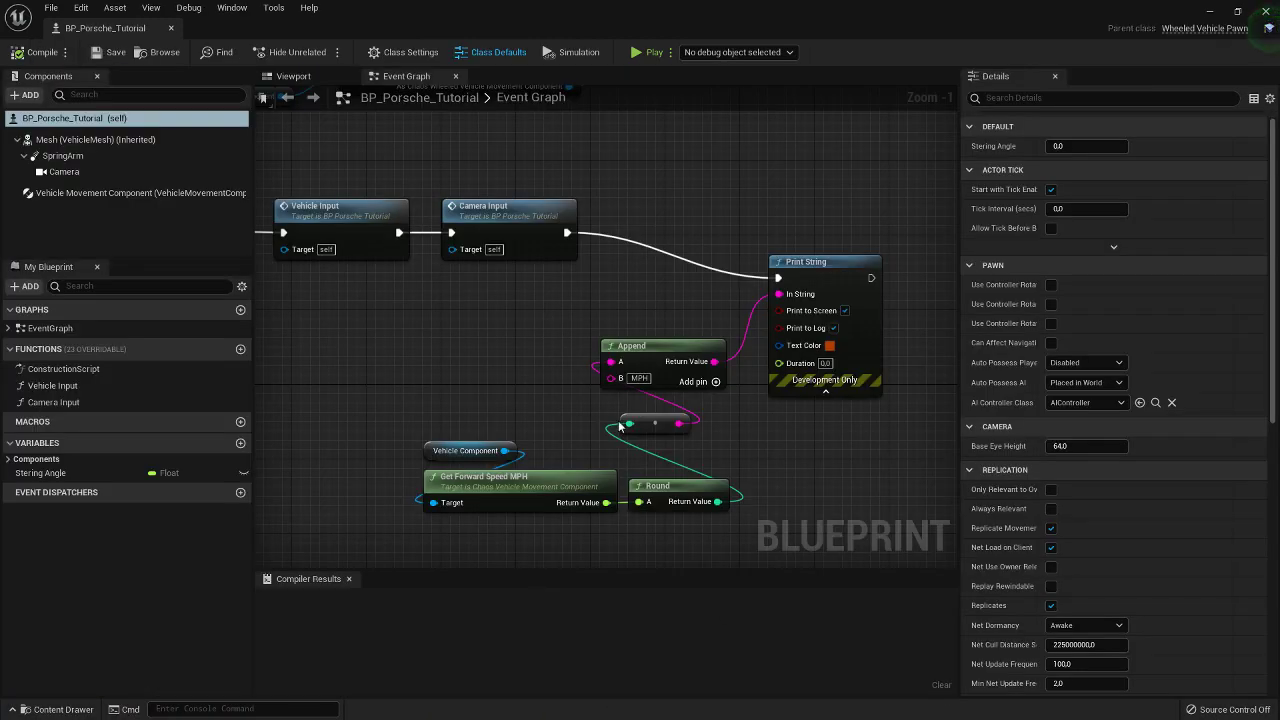
scroll(490, 345, "down", 3)
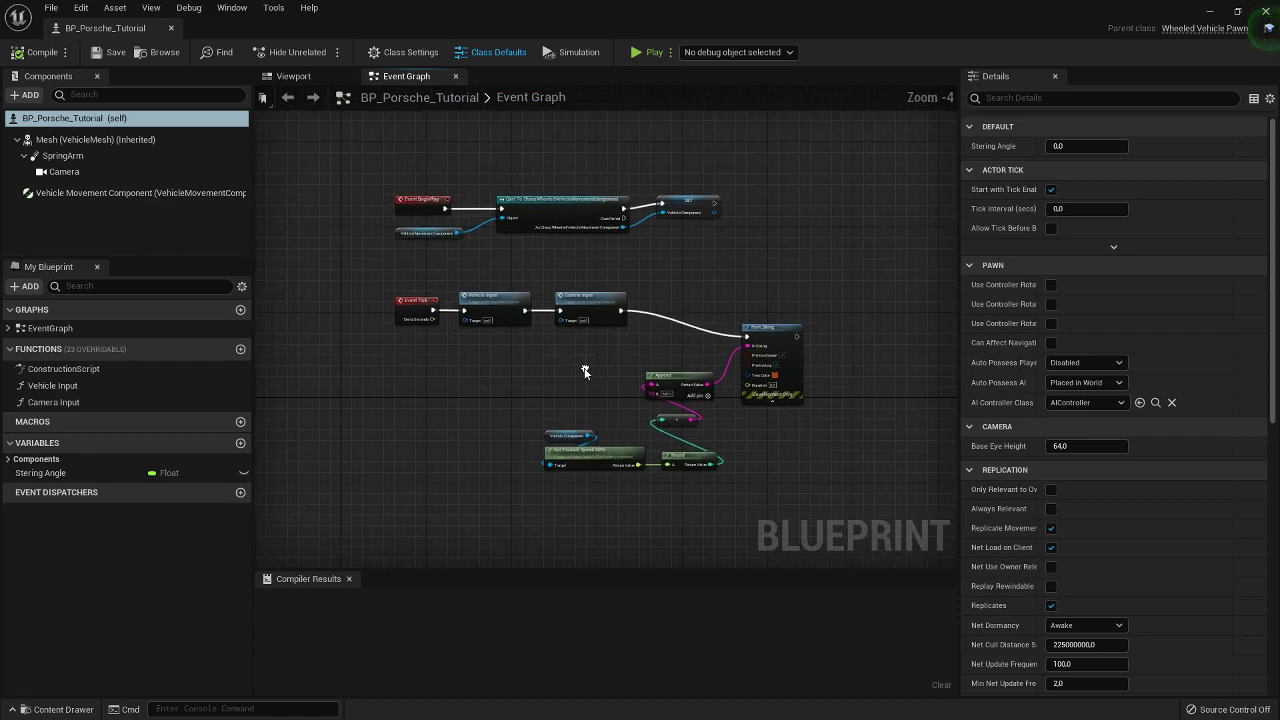
scroll(564, 356, "up", 1)
right_click_drag(640, 239, 637, 287)
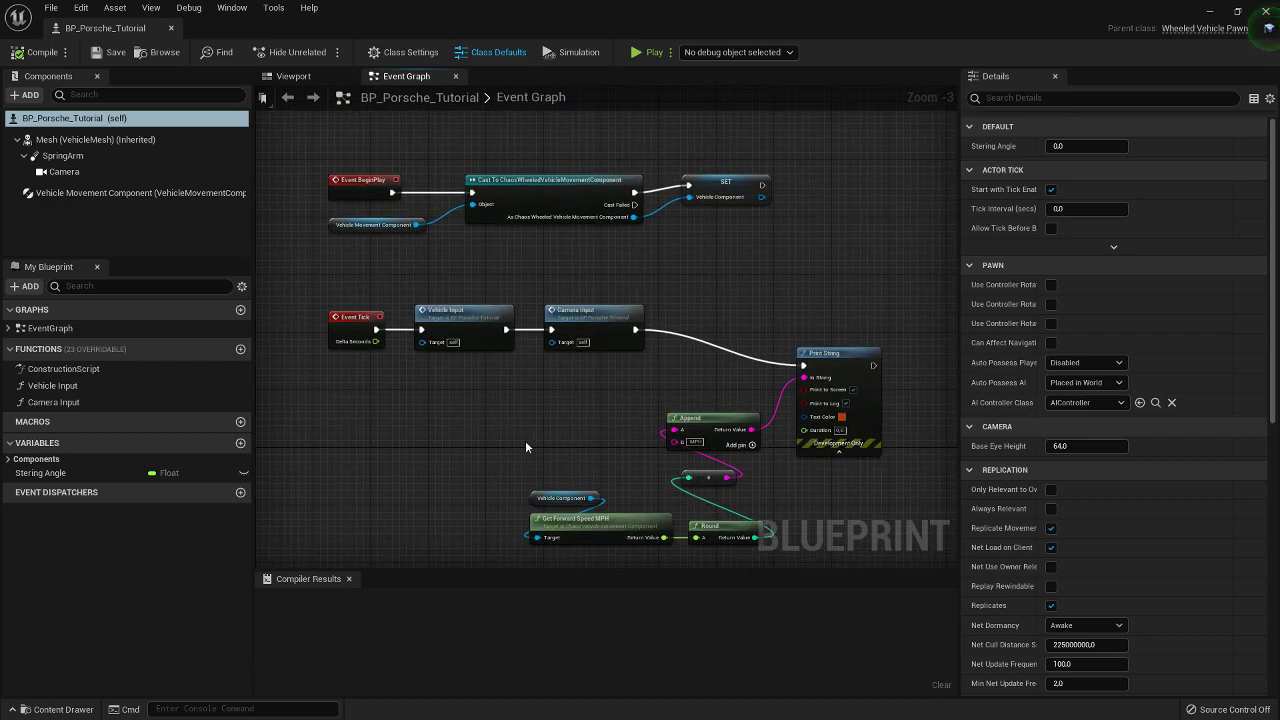
right_click_drag(510, 453, 508, 431)
Show the Porsche in the blueprint's Viewport, viewed from the front-right
left_click(322, 77)
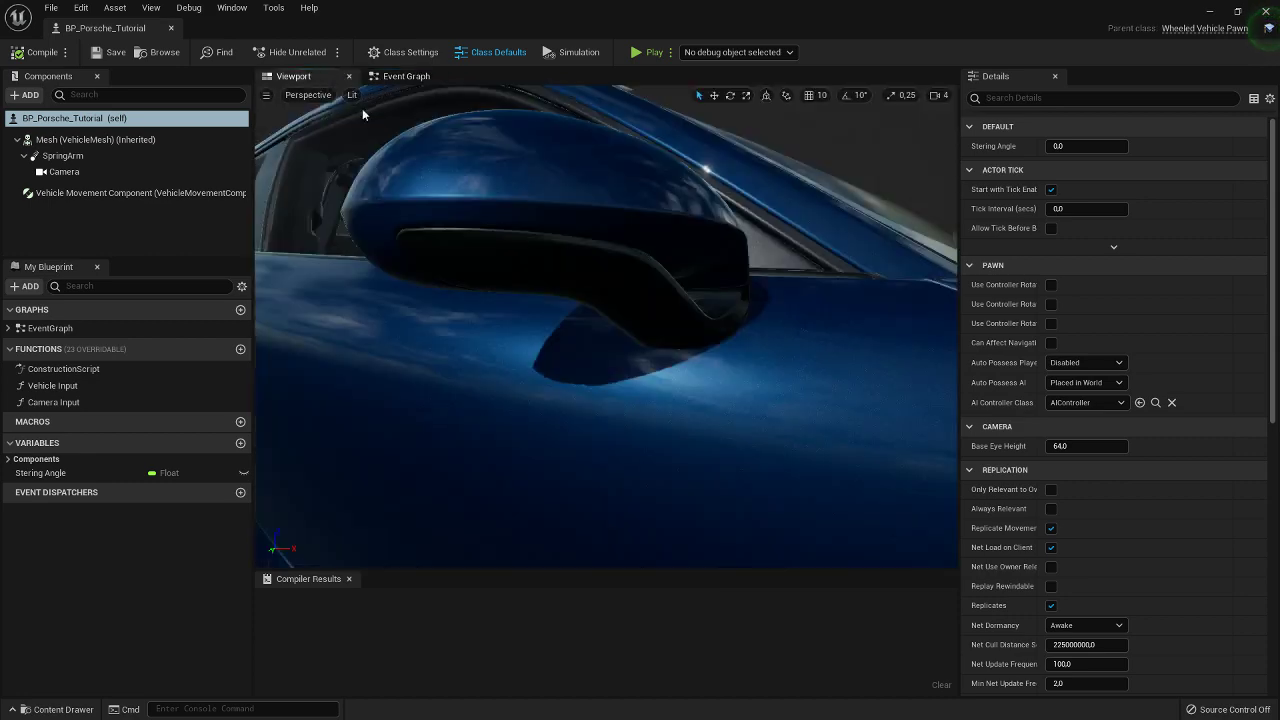
scroll(606, 326, "down", 10)
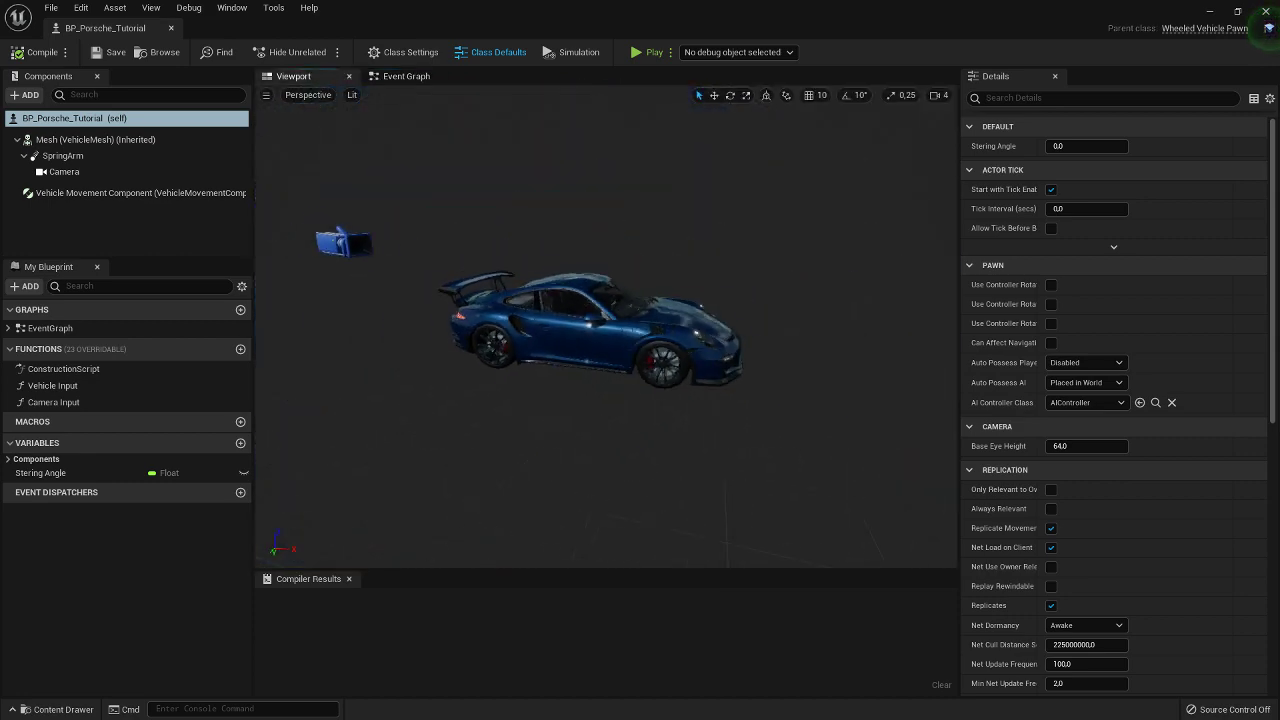
scroll(606, 326, "up", 6)
scroll(606, 326, "down", 5)
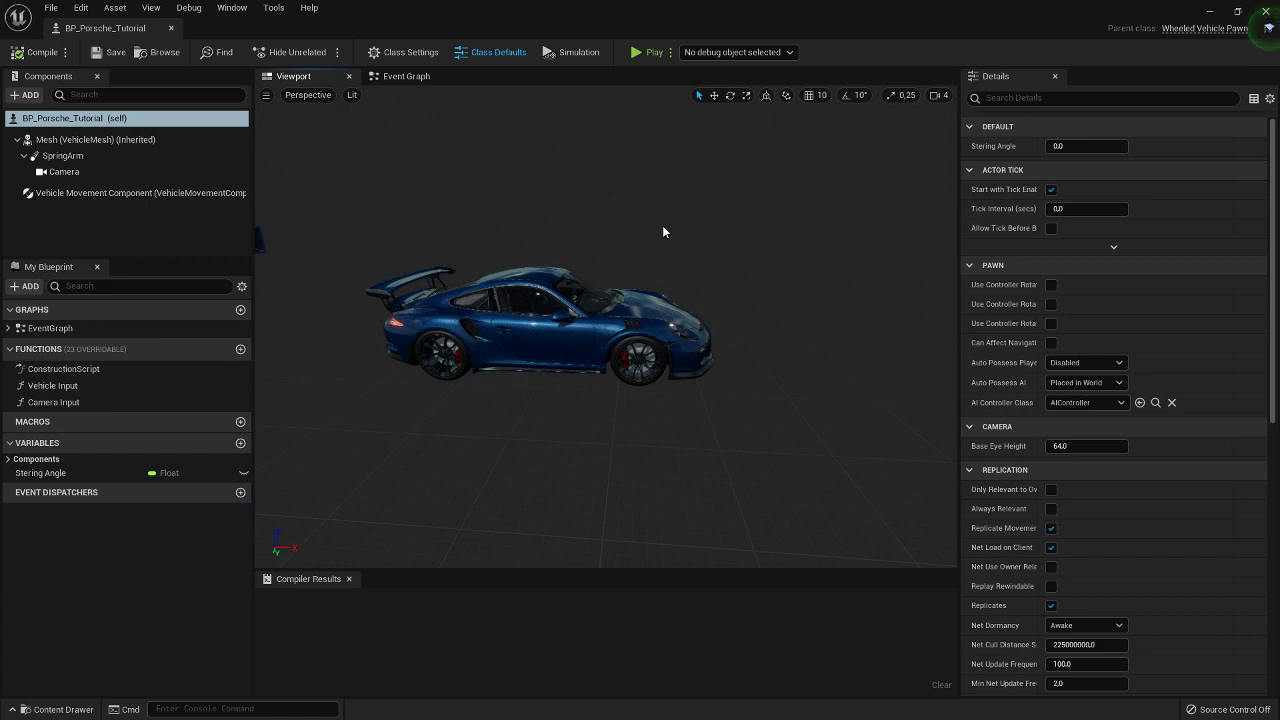
left_click_drag(520, 383, 573, 383)
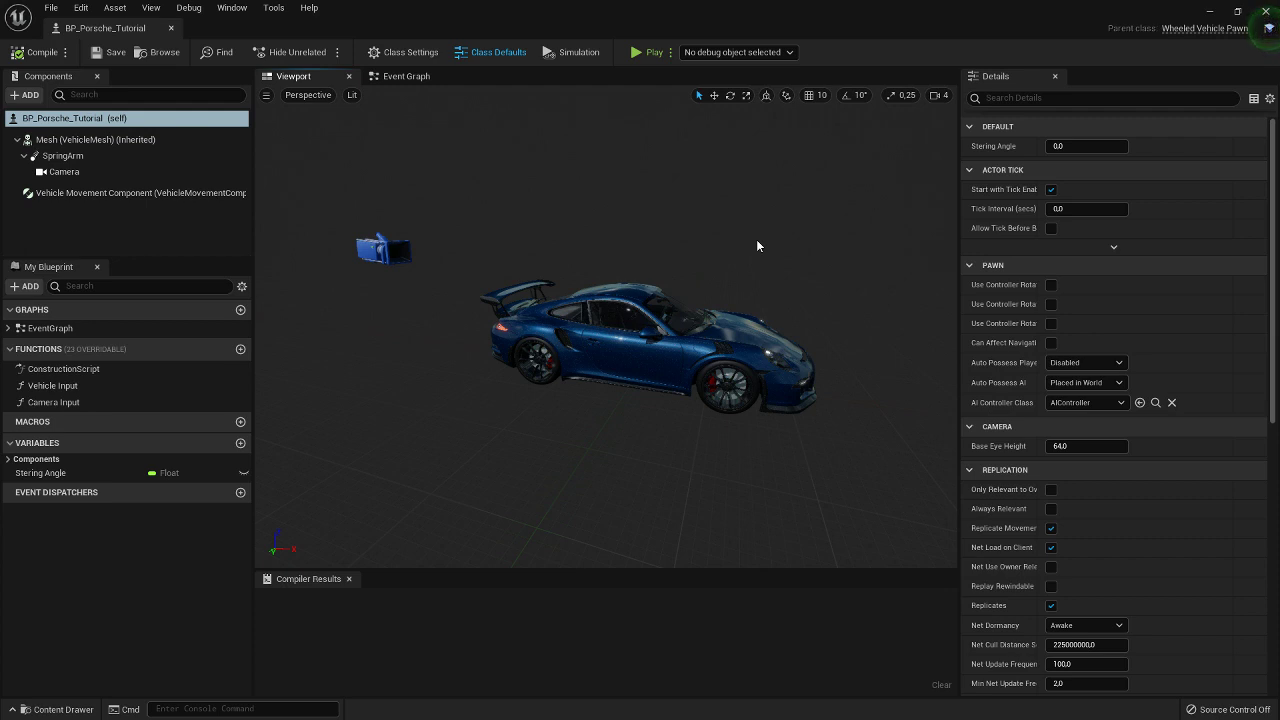
Add a Particle System component to the car by searching 'particle' in the +Add list
left_click_drag(747, 260, 502, 262)
left_click(163, 216)
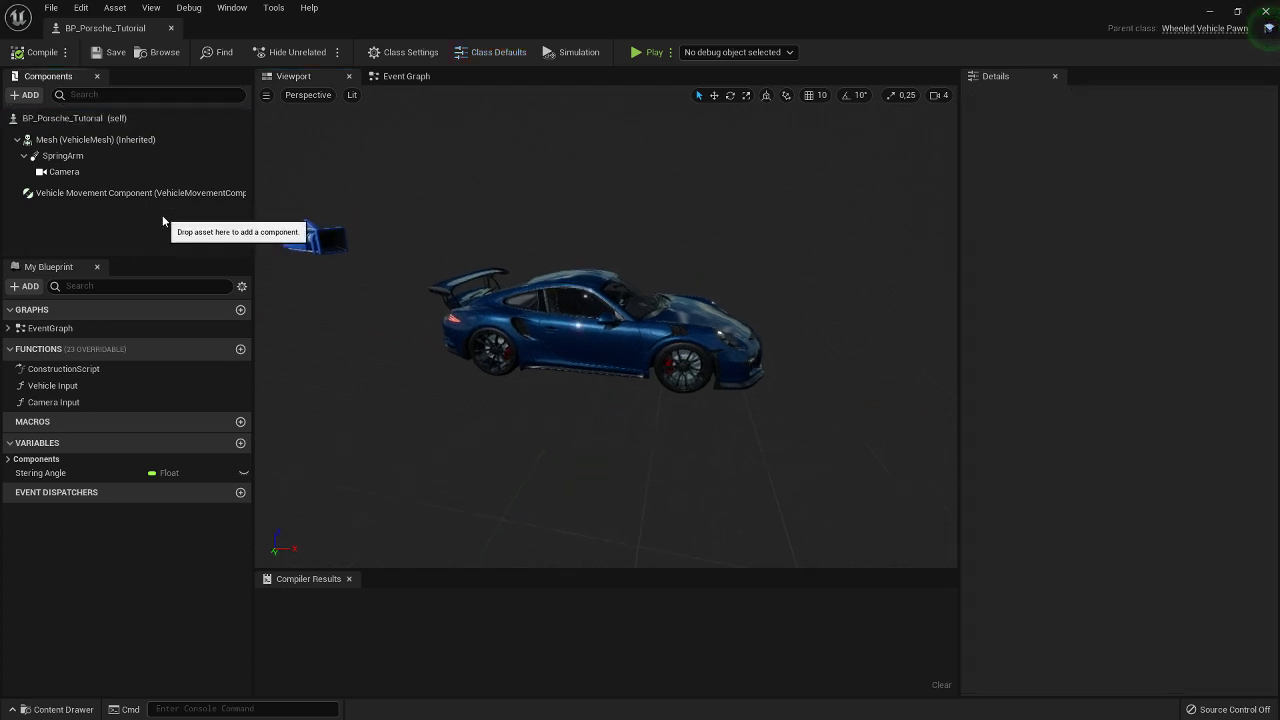
left_click(30, 95)
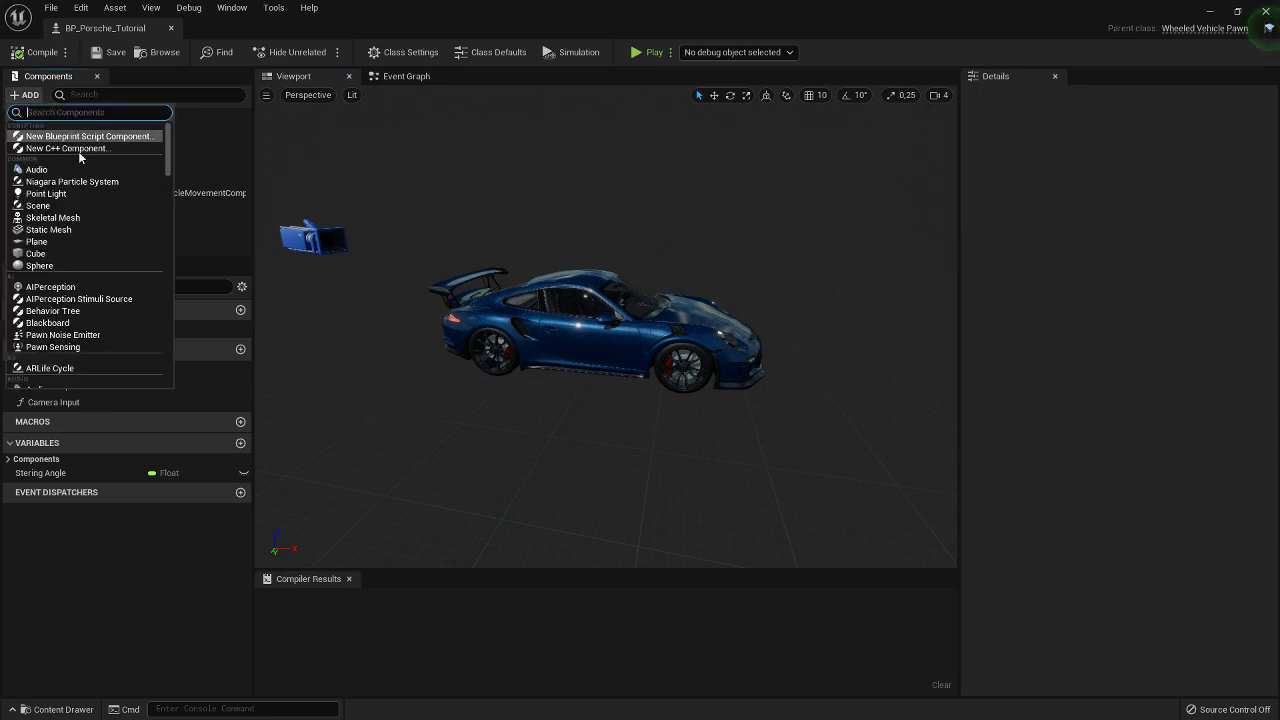
type("particle")
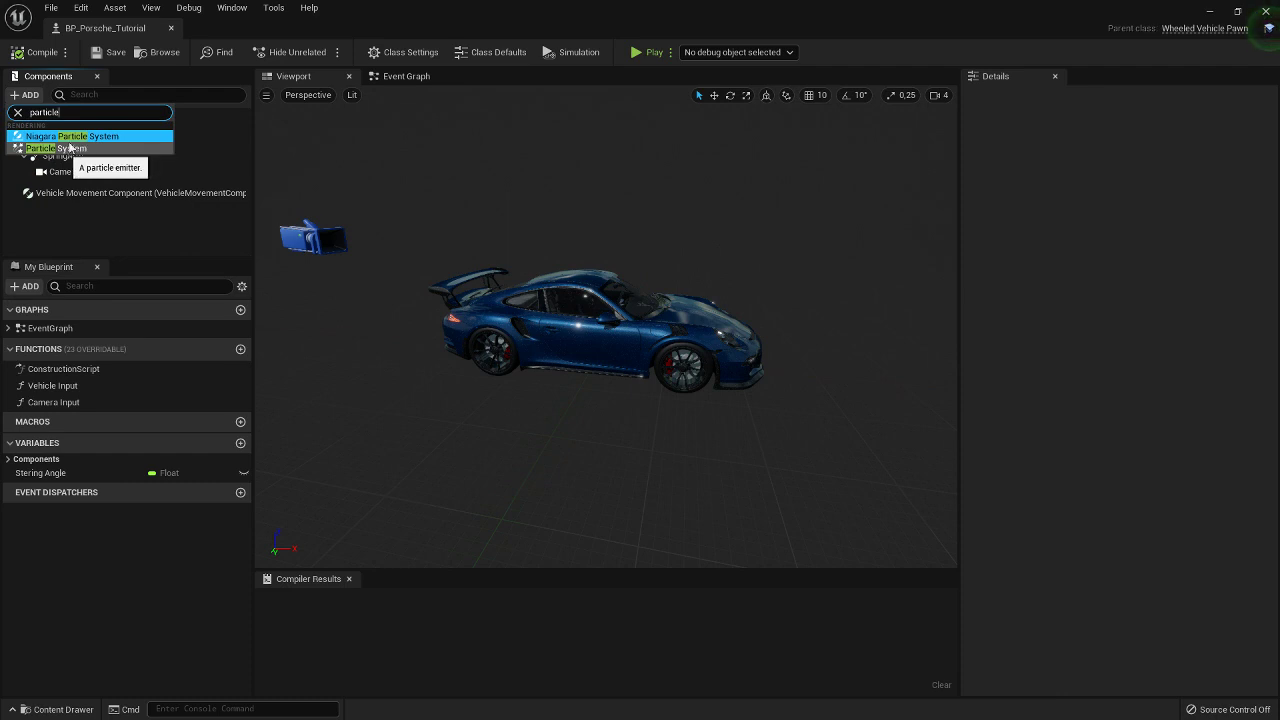
left_click(89, 149)
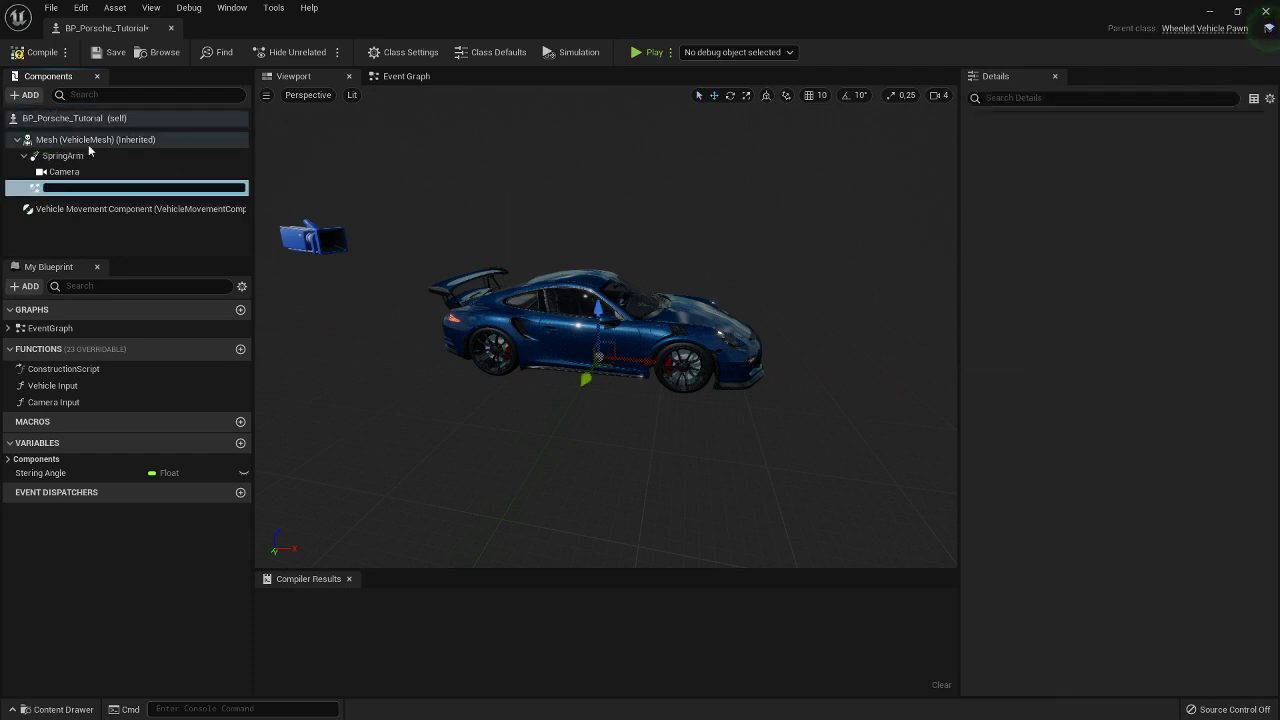
left_click(104, 225)
Select the new ParticleSystem component, then inspect the Vehicle Movement Component's wheel setup
left_click(116, 188)
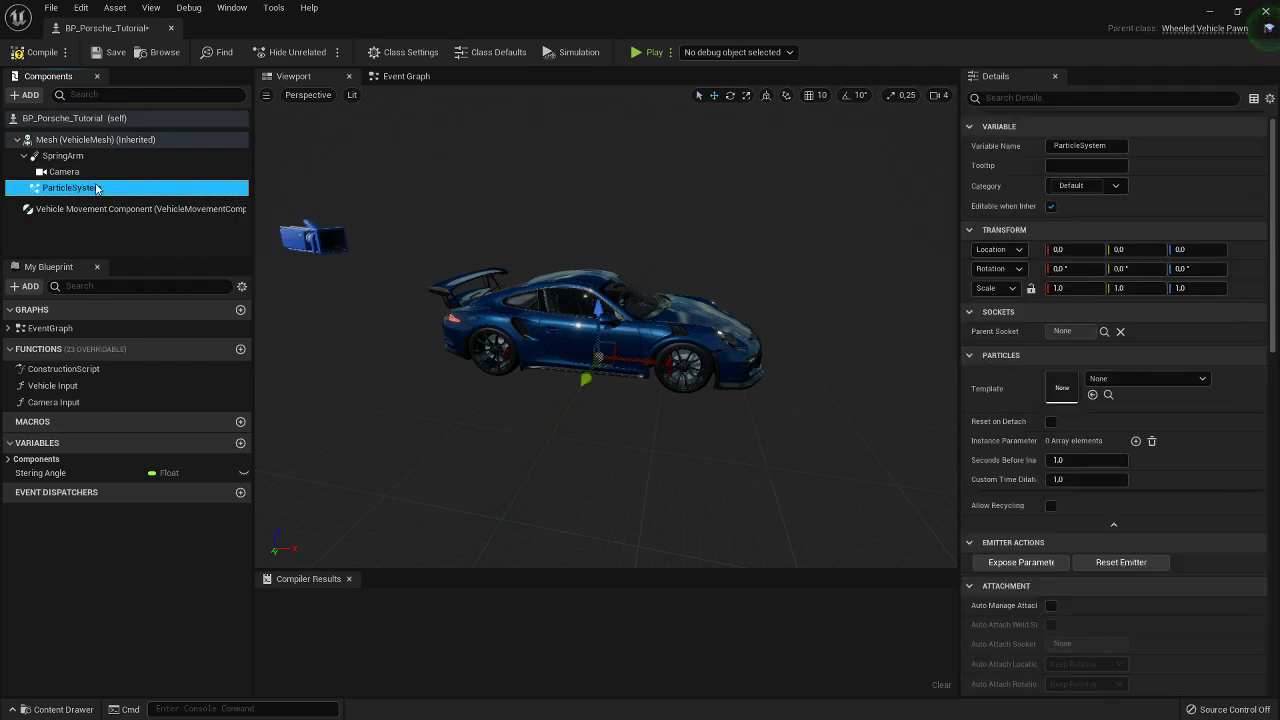
left_click_drag(128, 190, 97, 197)
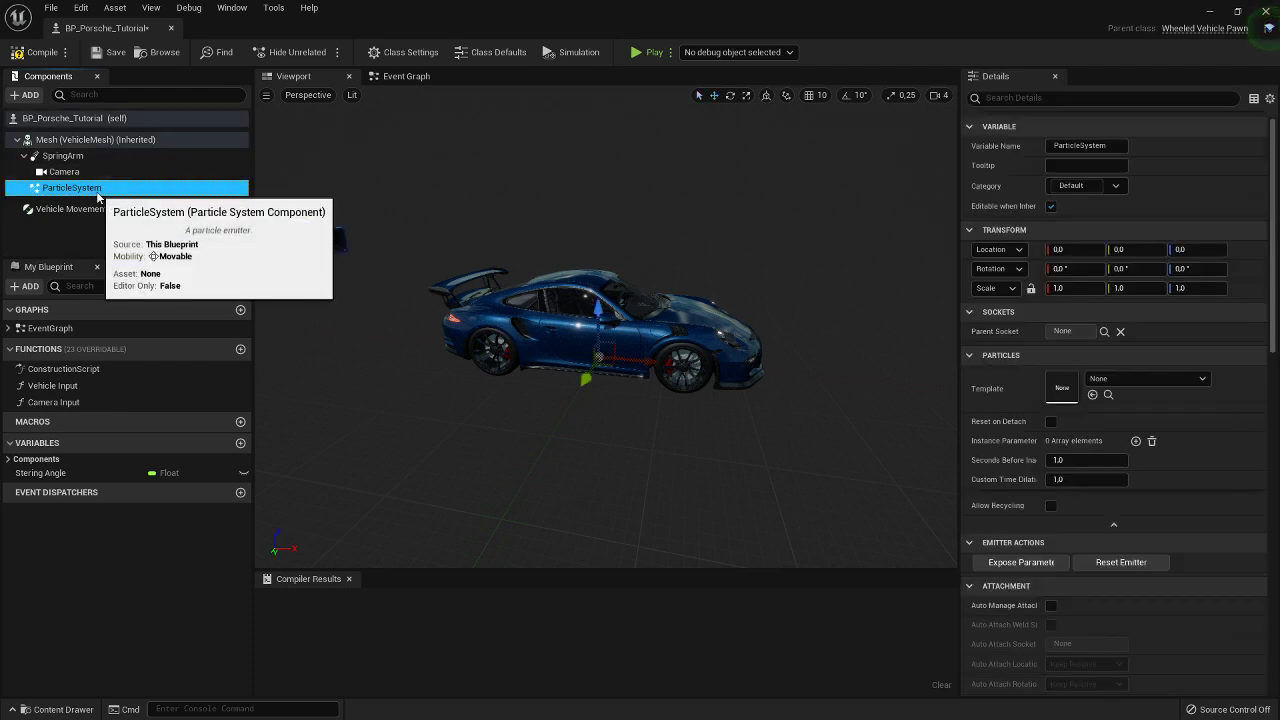
left_click(97, 209)
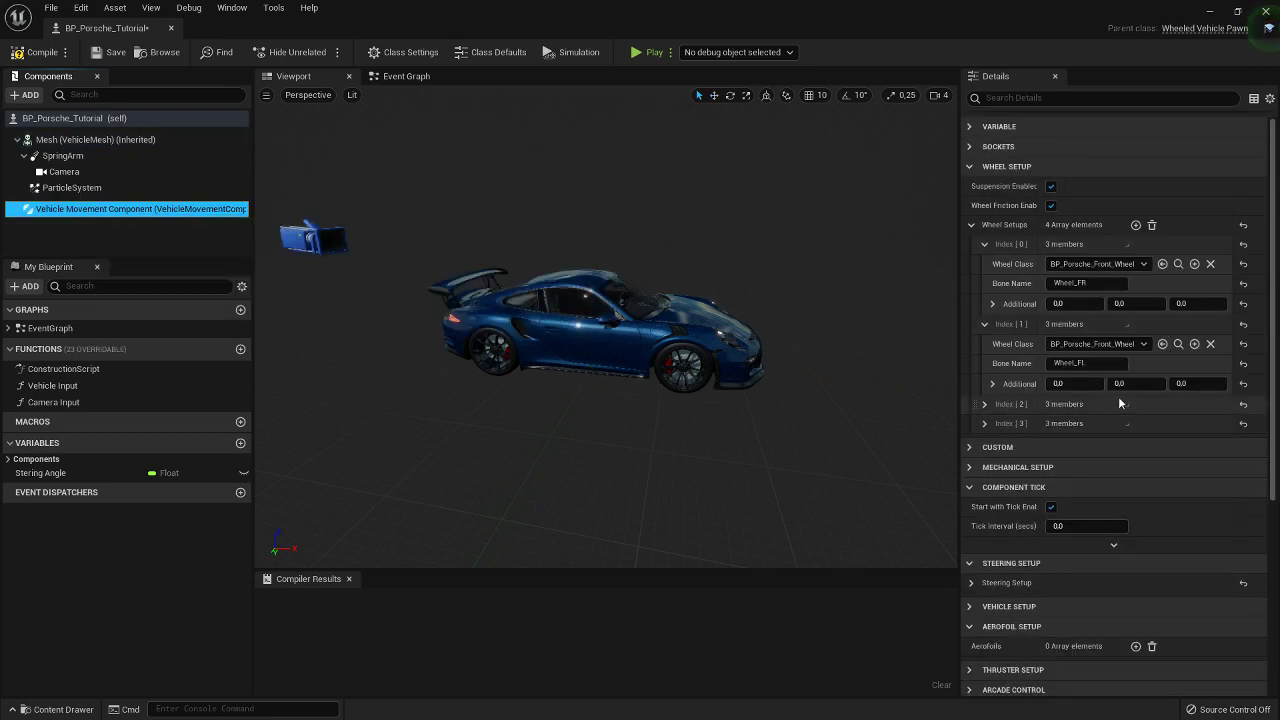